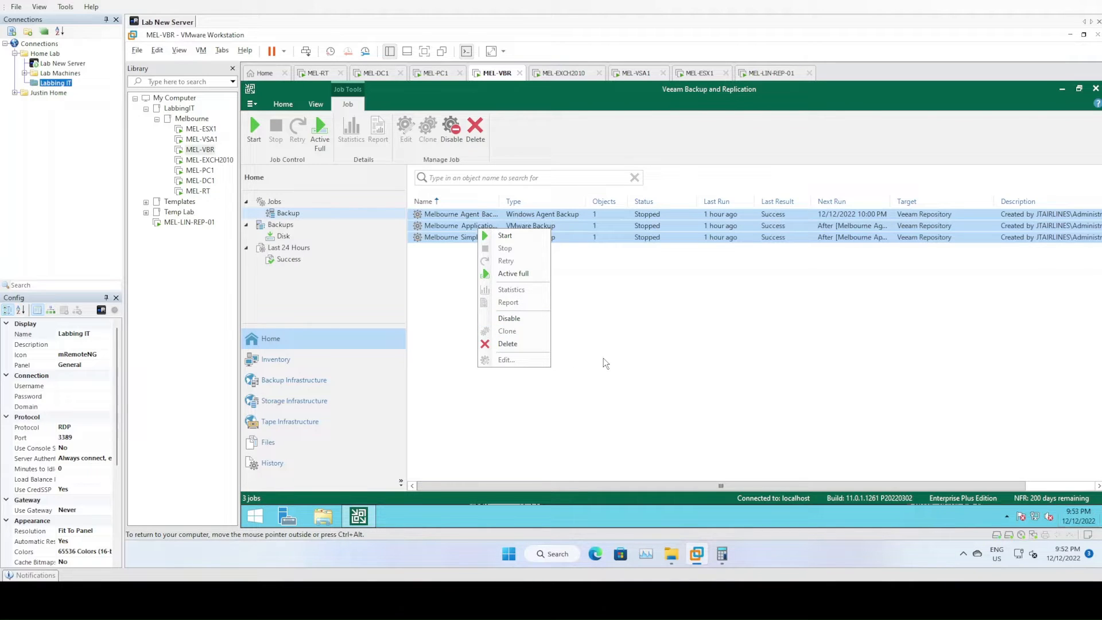
Disable the three selected Melbourne backup jobs
click(519, 320)
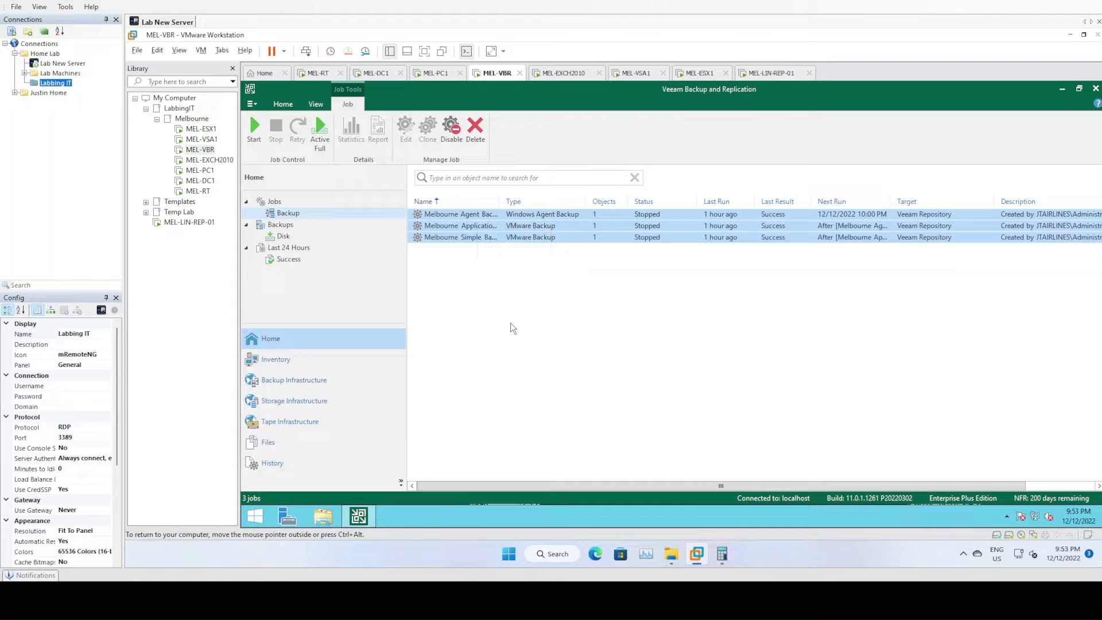
click(603, 324)
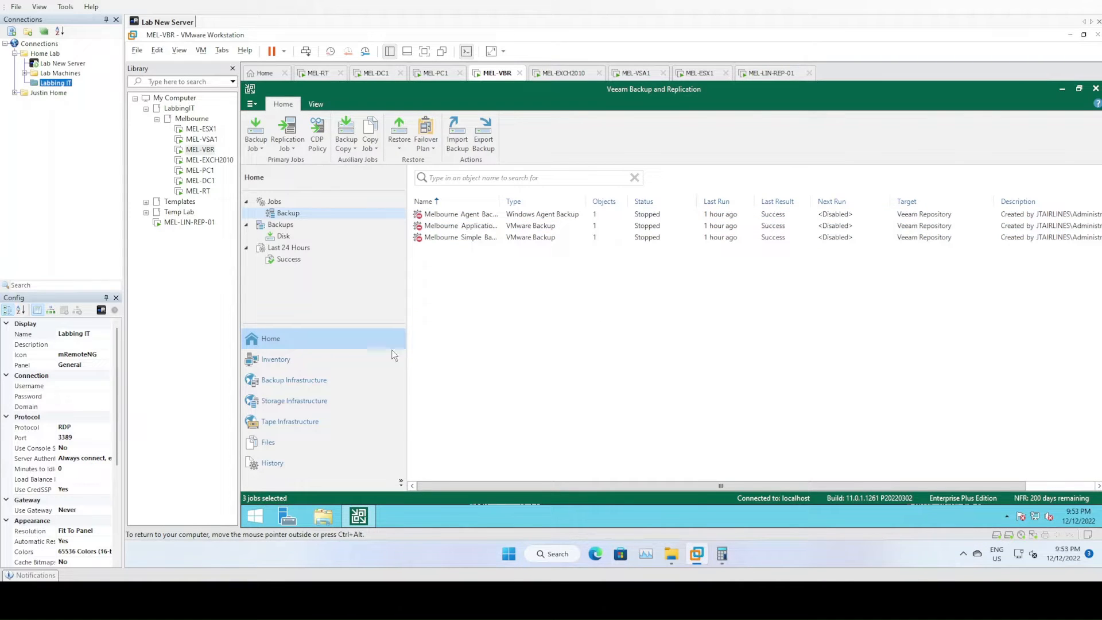
Start adding a new Linux server to the managed servers in the backup infrastructure
click(302, 386)
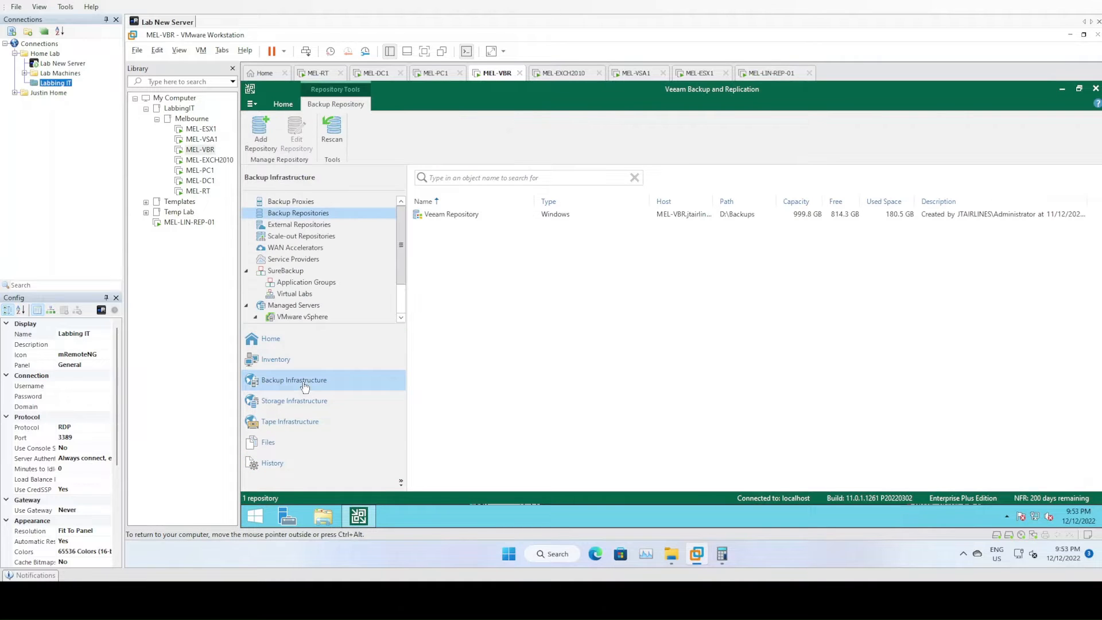
drag(401, 248, 401, 290)
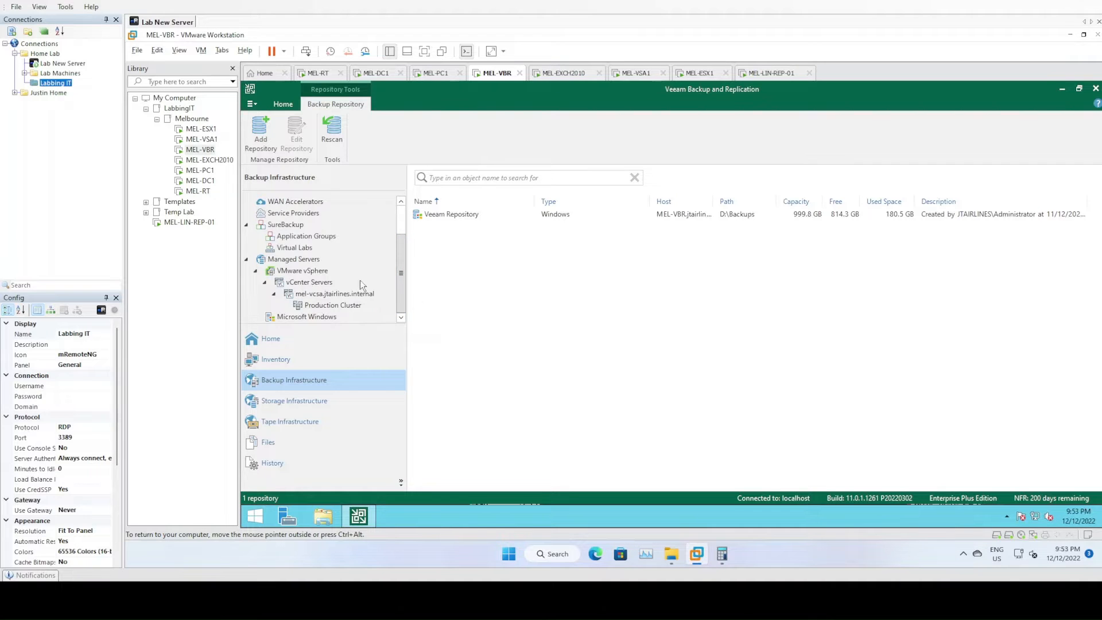
click(302, 262)
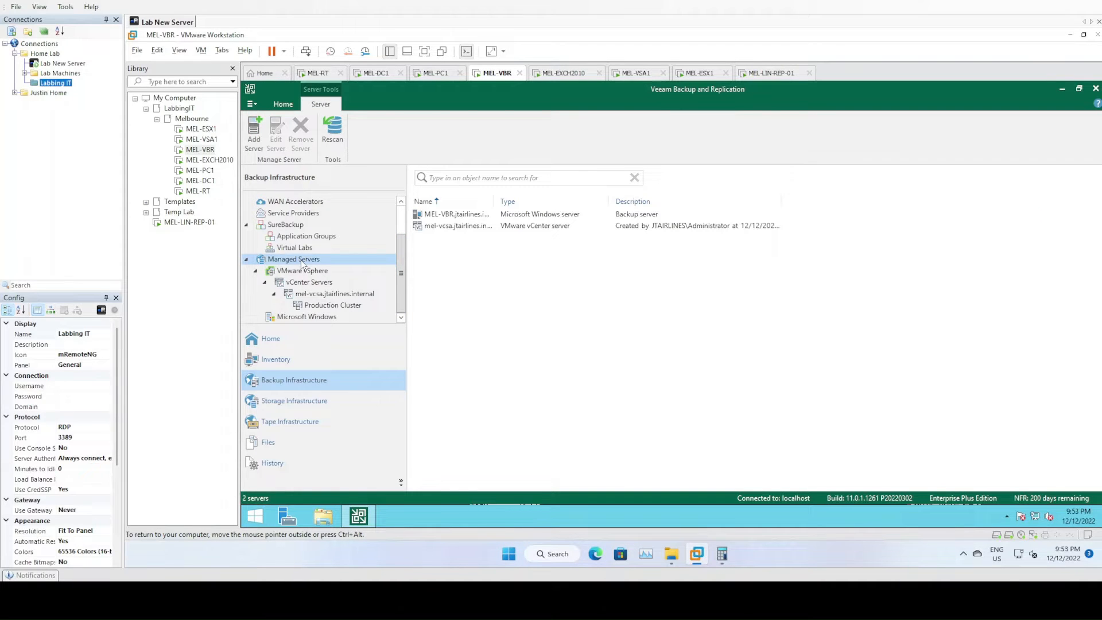
right_click(308, 261)
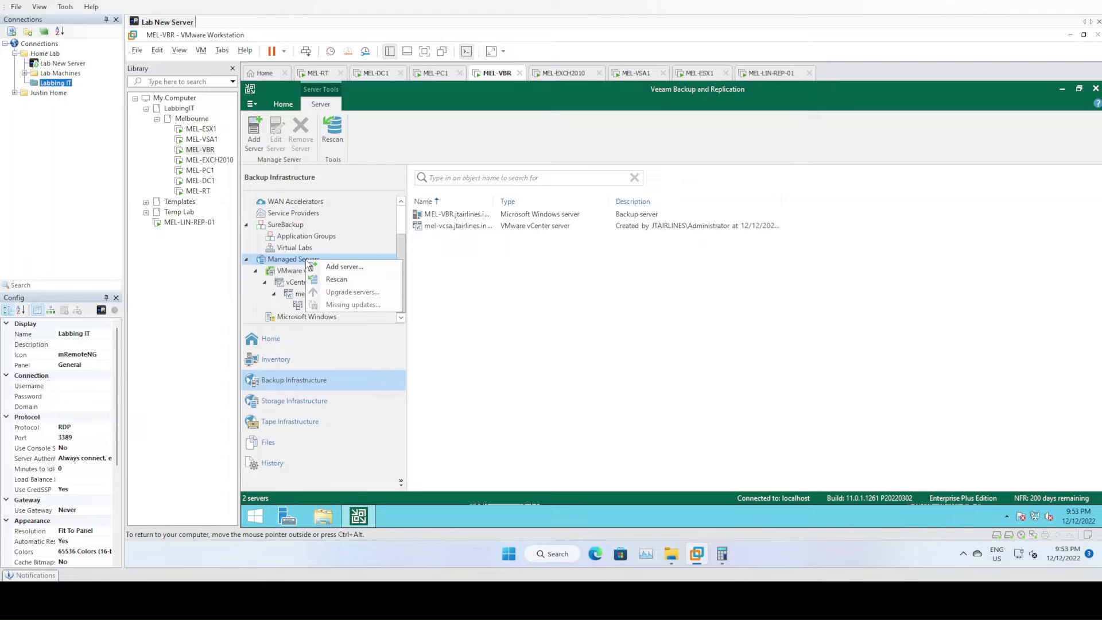
click(346, 267)
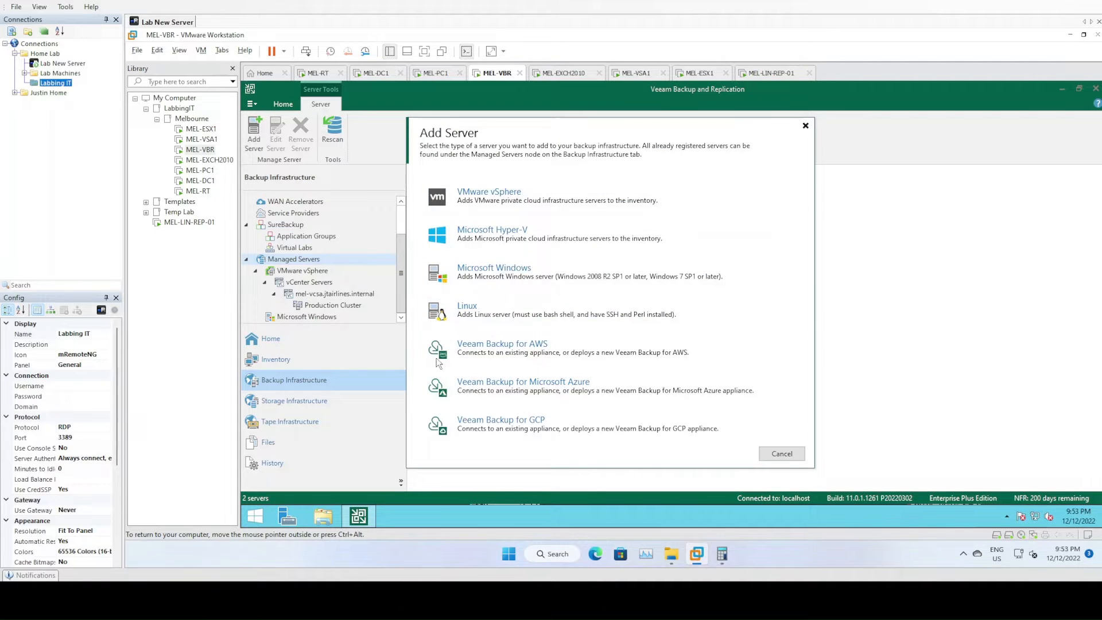
click(483, 316)
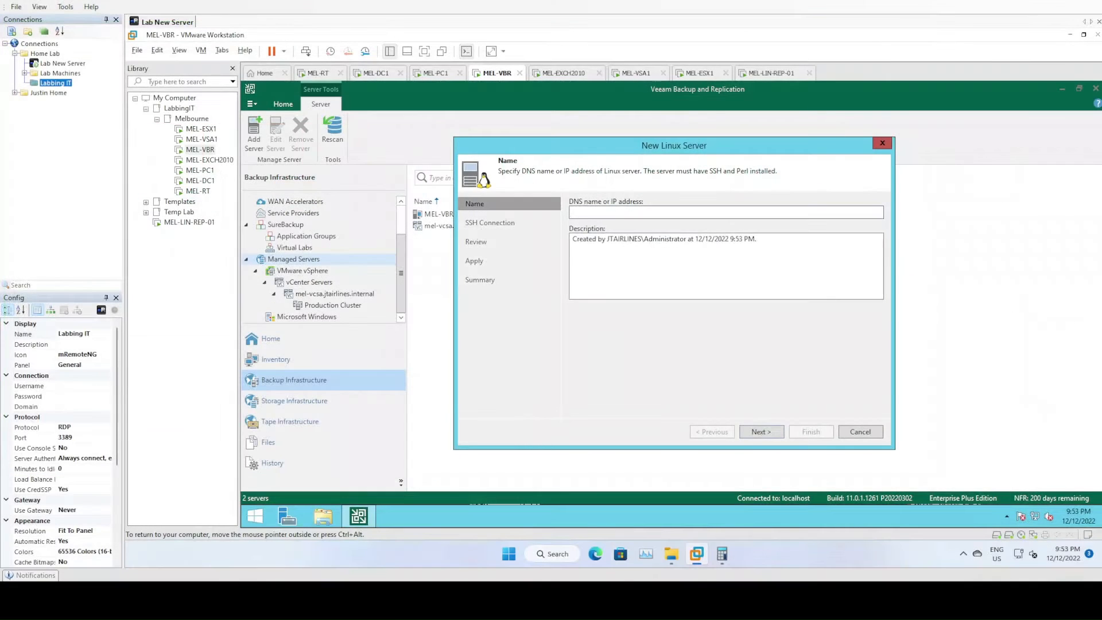
Test connectivity from the backup server to 192.168.10.15 with a ping in Command Prompt, and close the console
click(255, 516)
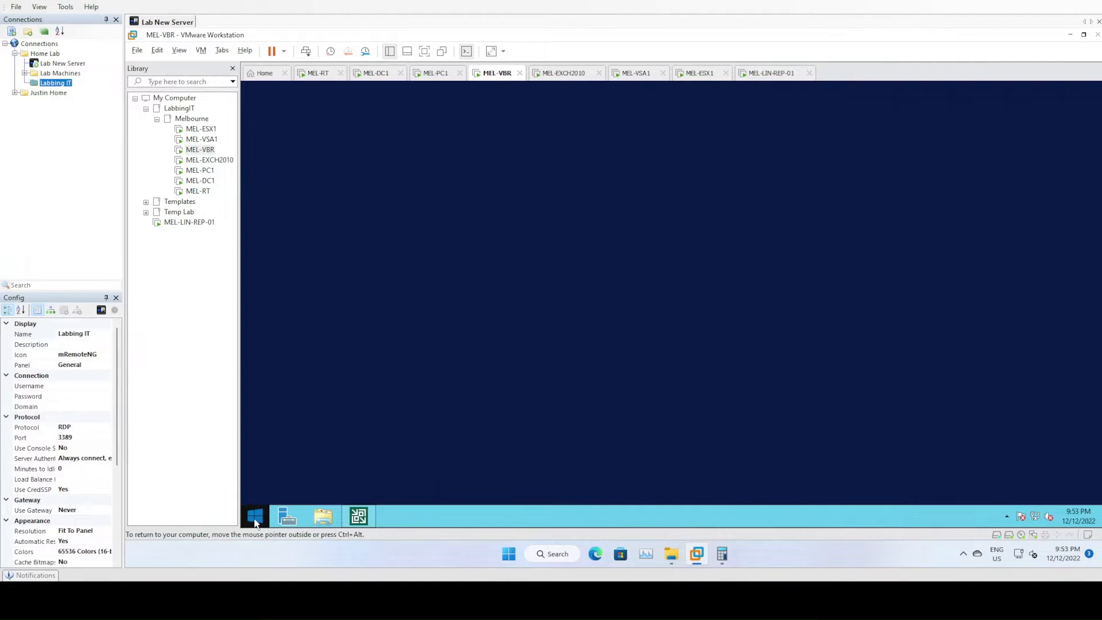
text(cmd)
key(Return)
text(ping)
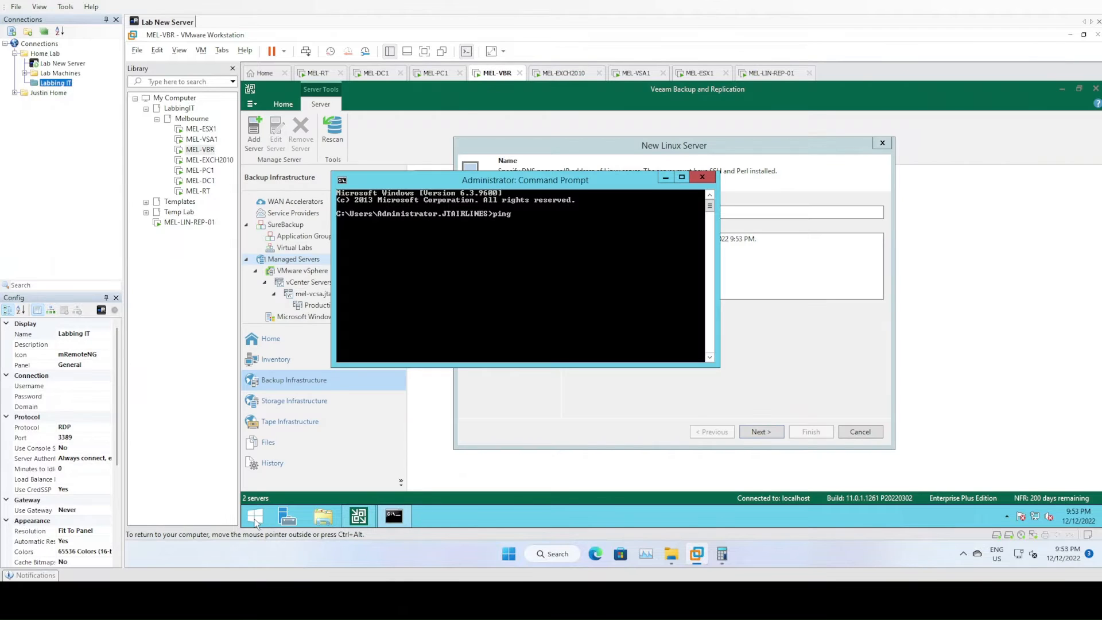
text( 192.168.10.15)
key(Return)
key(ctrl+c)
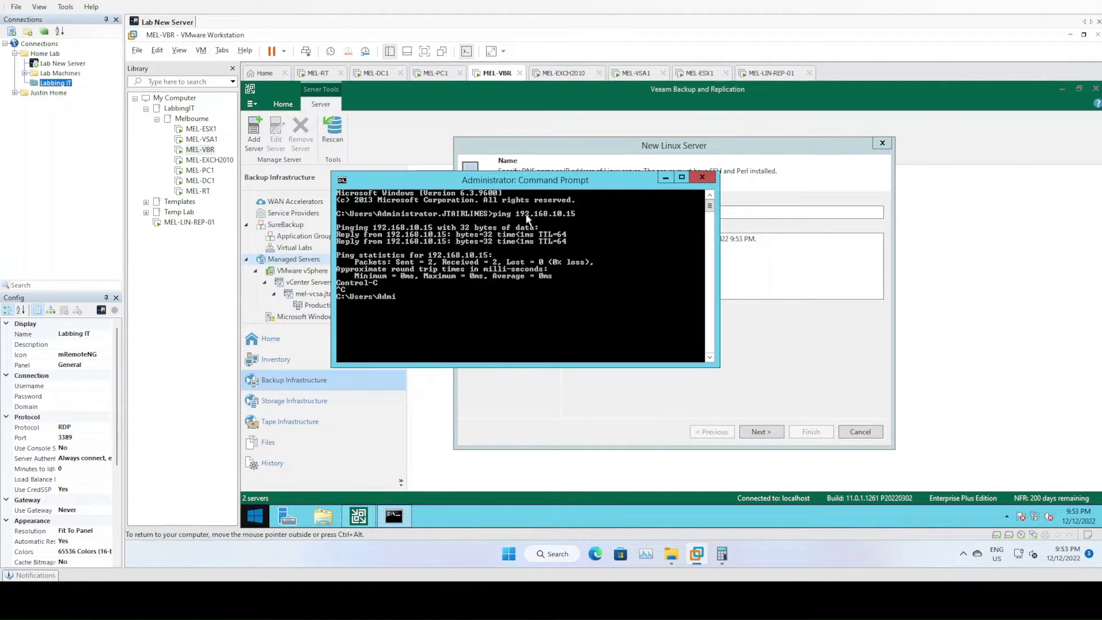
click(702, 177)
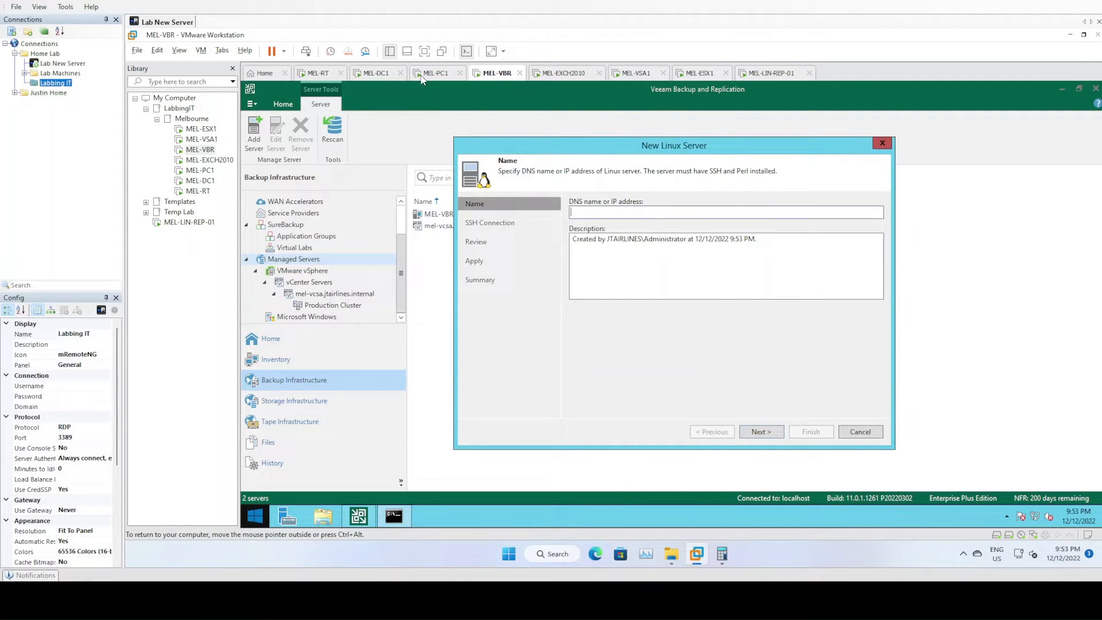
On MEL-DC1, add a DNS host record named mel-lin-rep-01 with IP address 192.168.10.15 to the jtairlines.internal zone
click(379, 72)
right_click(451, 314)
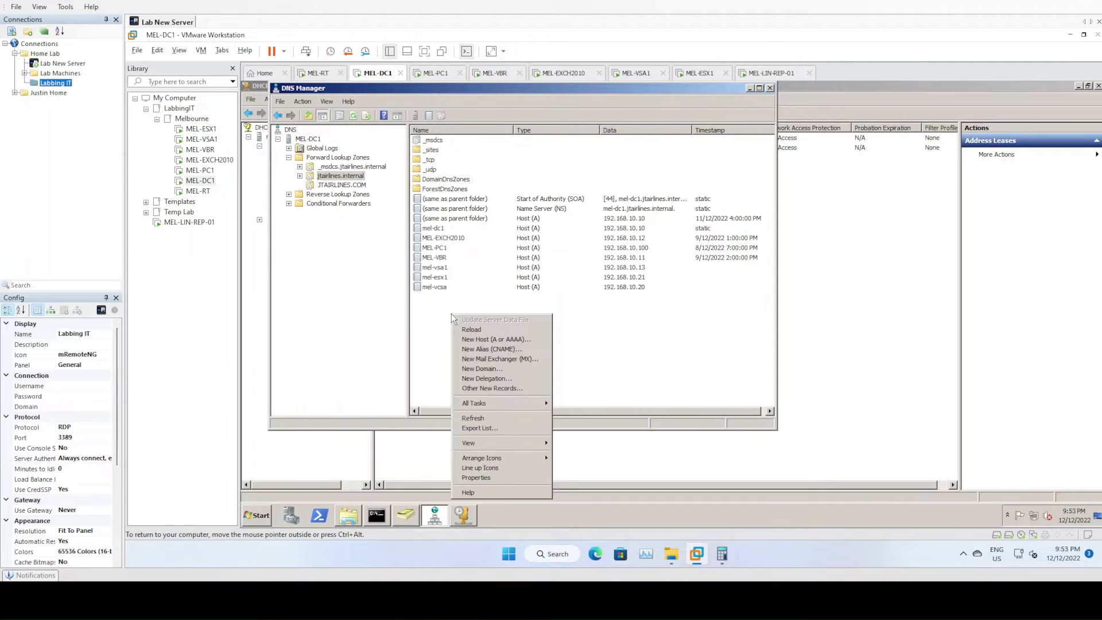
click(498, 338)
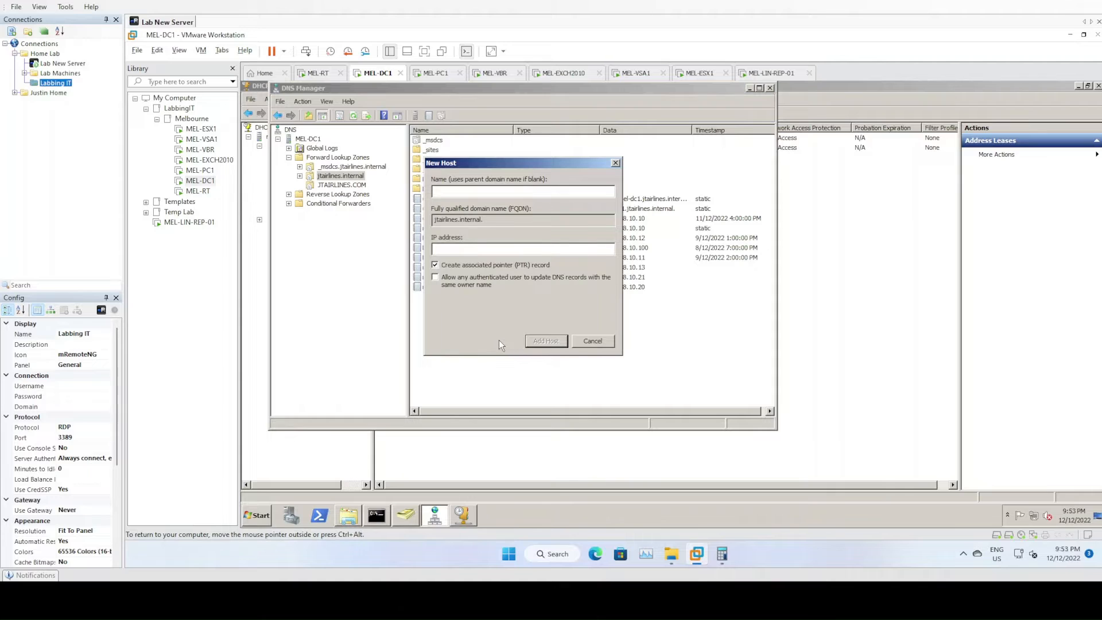
text(mel-lin-rep-01)
key(Tab)
key(Tab)
text(192.168.10.15)
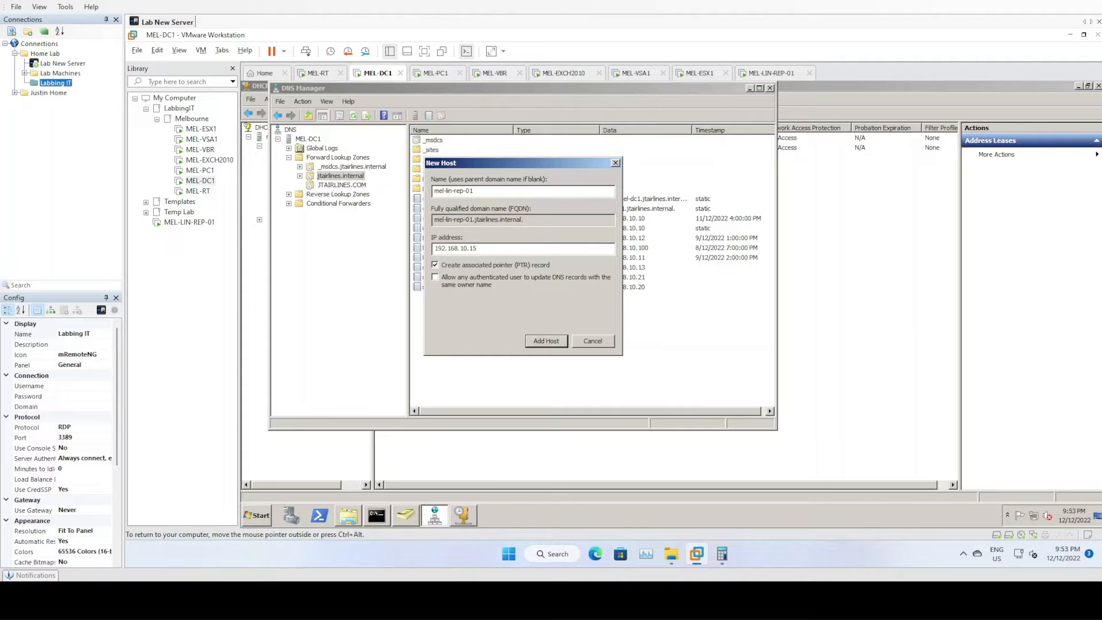
key(Return)
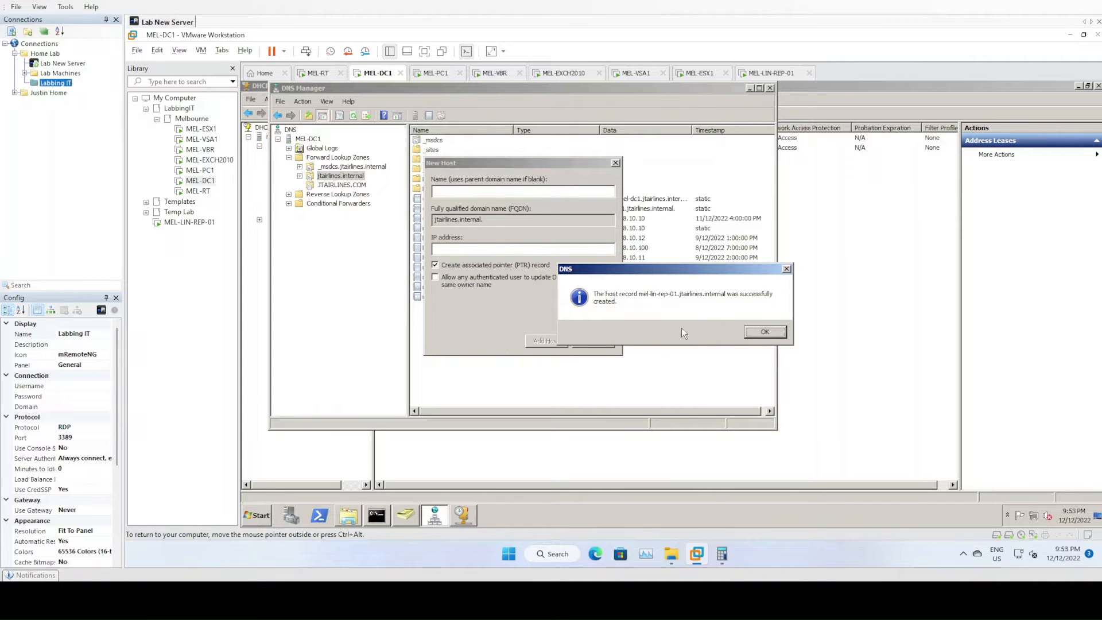
click(765, 332)
click(594, 341)
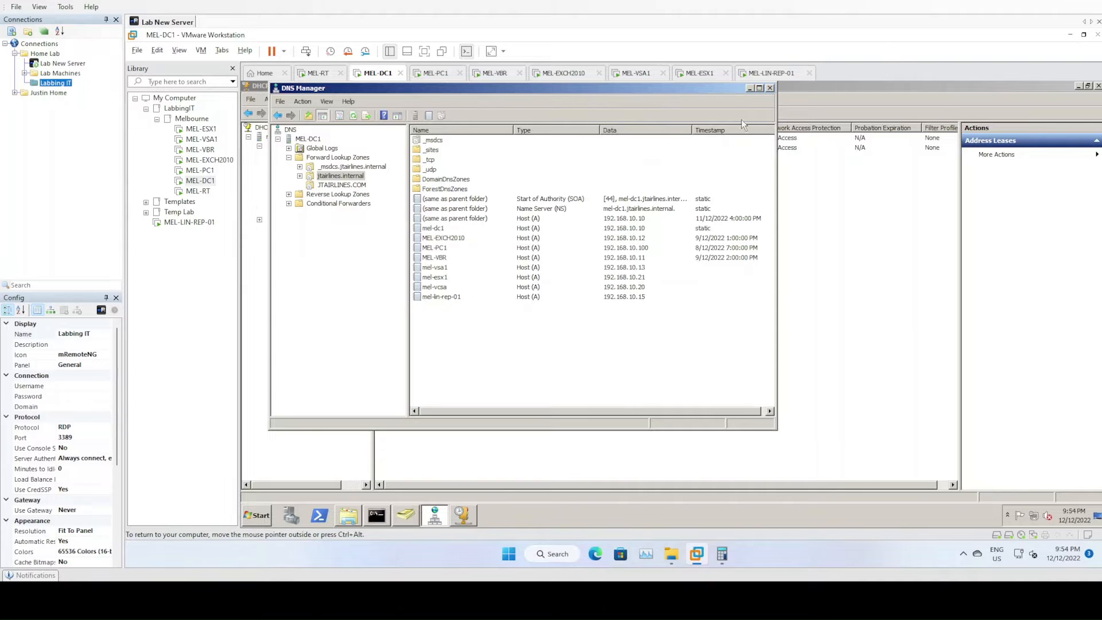
click(750, 89)
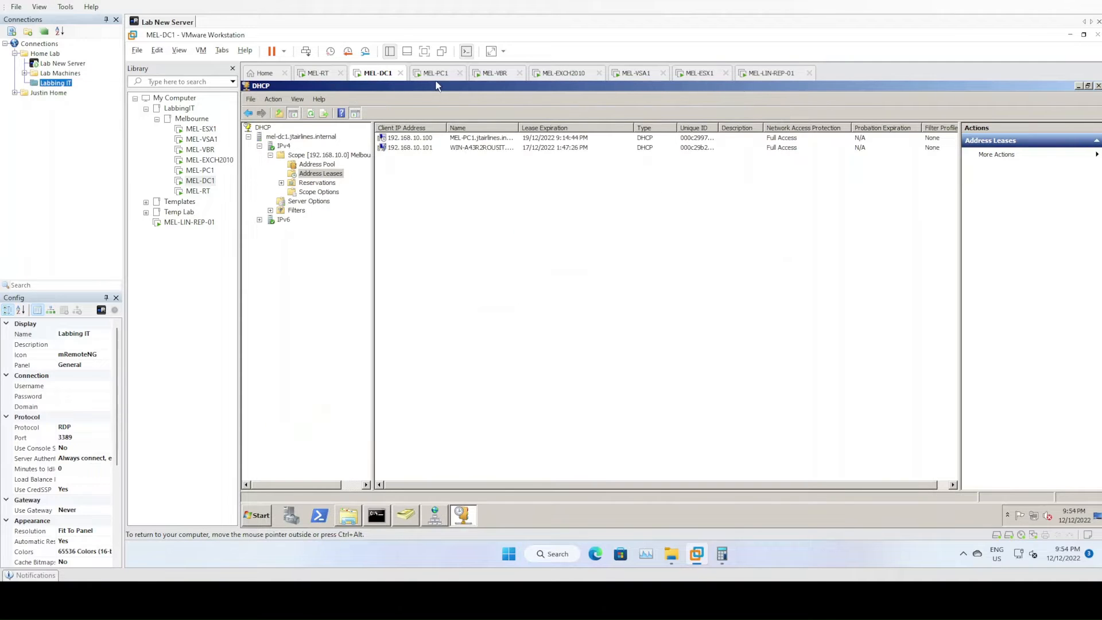
Back on MEL-VBR, ping mel-lin-rep-01.jtairlines.internal from Command Prompt to test name resolution, and close the console
click(484, 77)
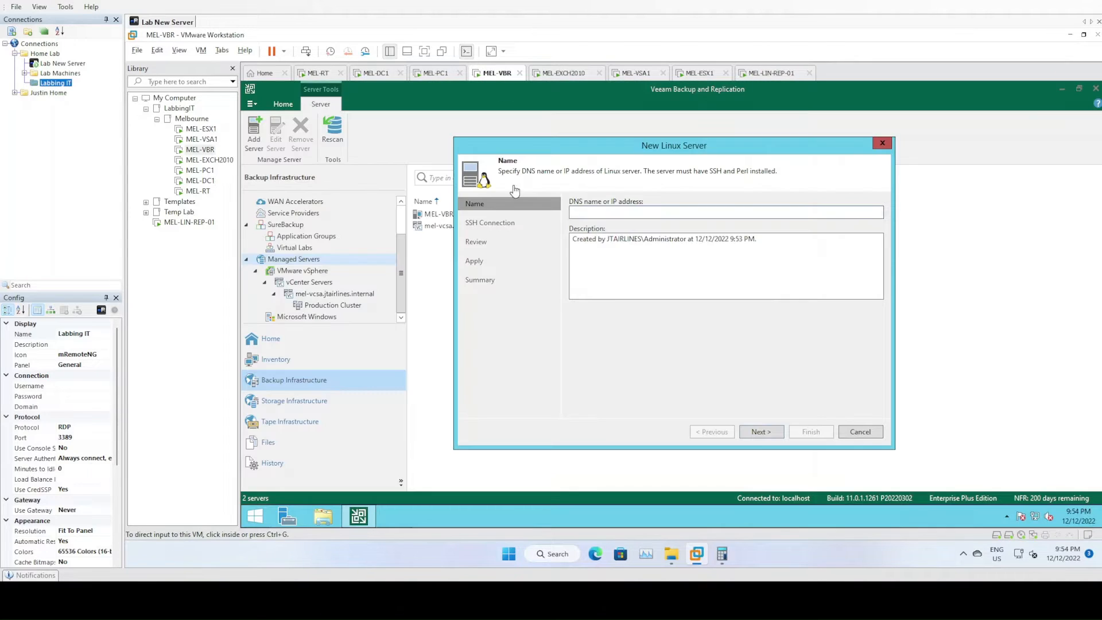
right_click(250, 518)
click(305, 420)
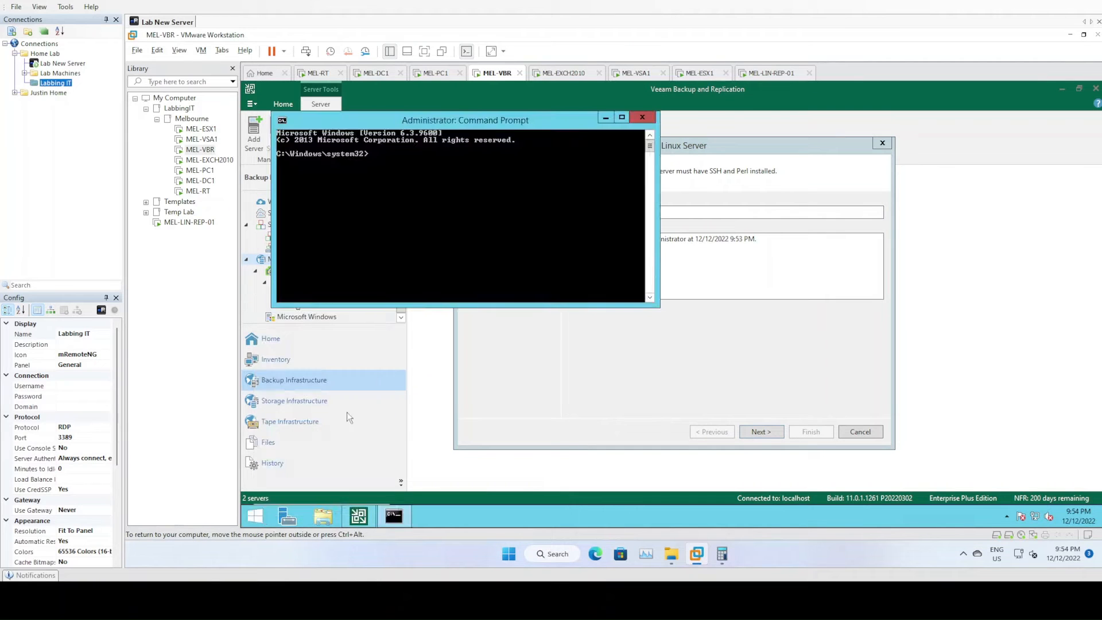
text(ping mel-lin-rep-01.jtairlines.internal)
key(Return)
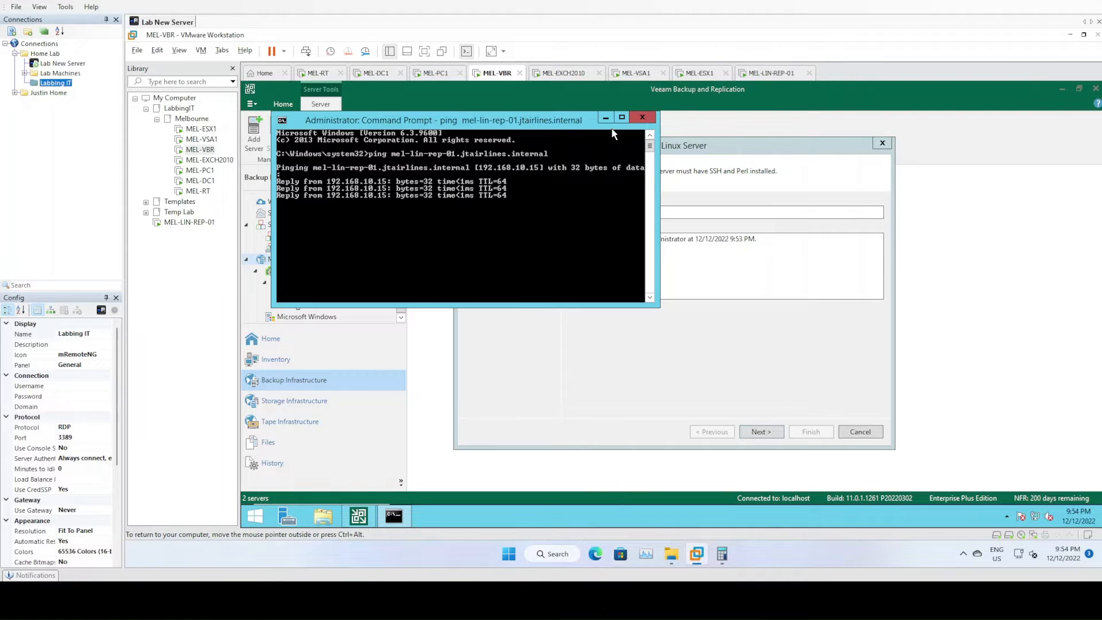
click(636, 118)
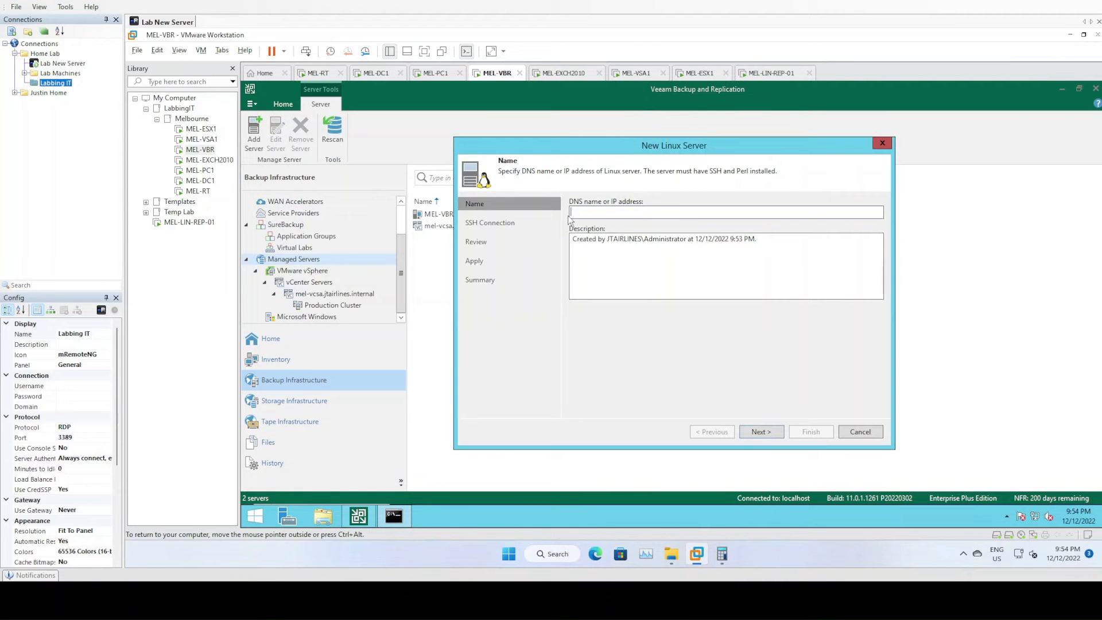
Set the new Linux server's DNS name to mel-lin-rep-01.jtairlines.internal and choose single-use credentials for hardened repository for its SSH connection
text(mel-lin-rep-01.jtairlines.internal)
key(Return)
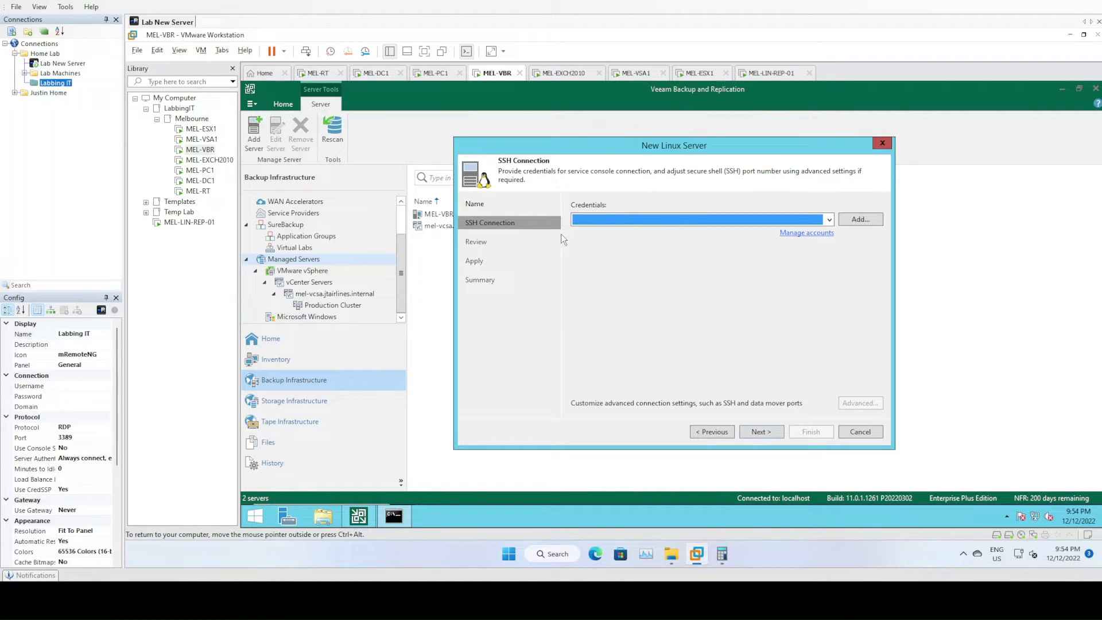
click(866, 219)
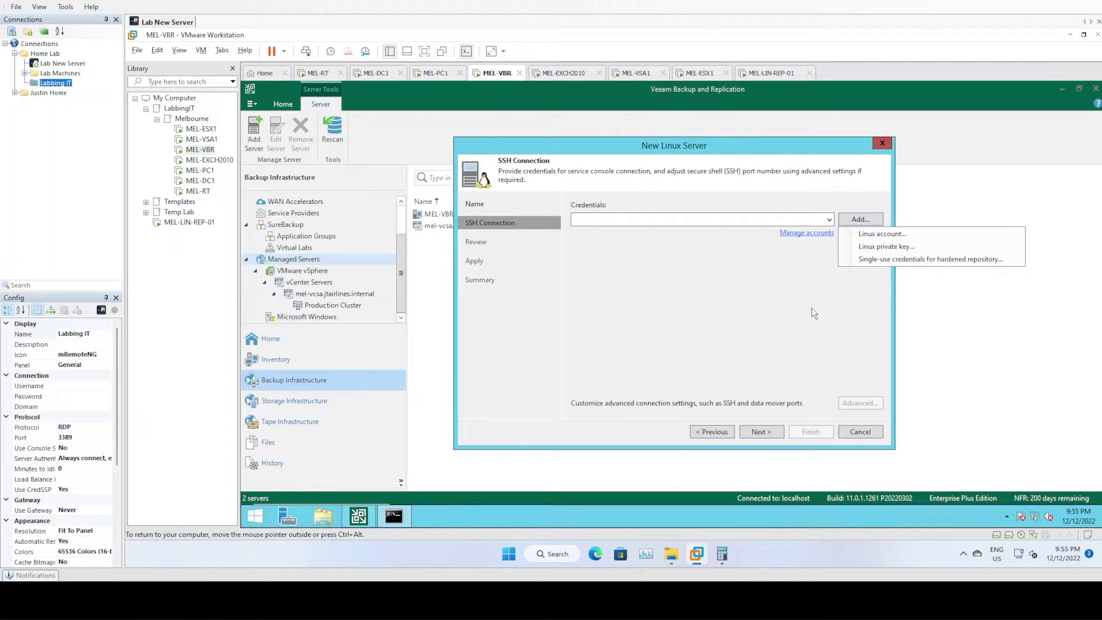
click(884, 260)
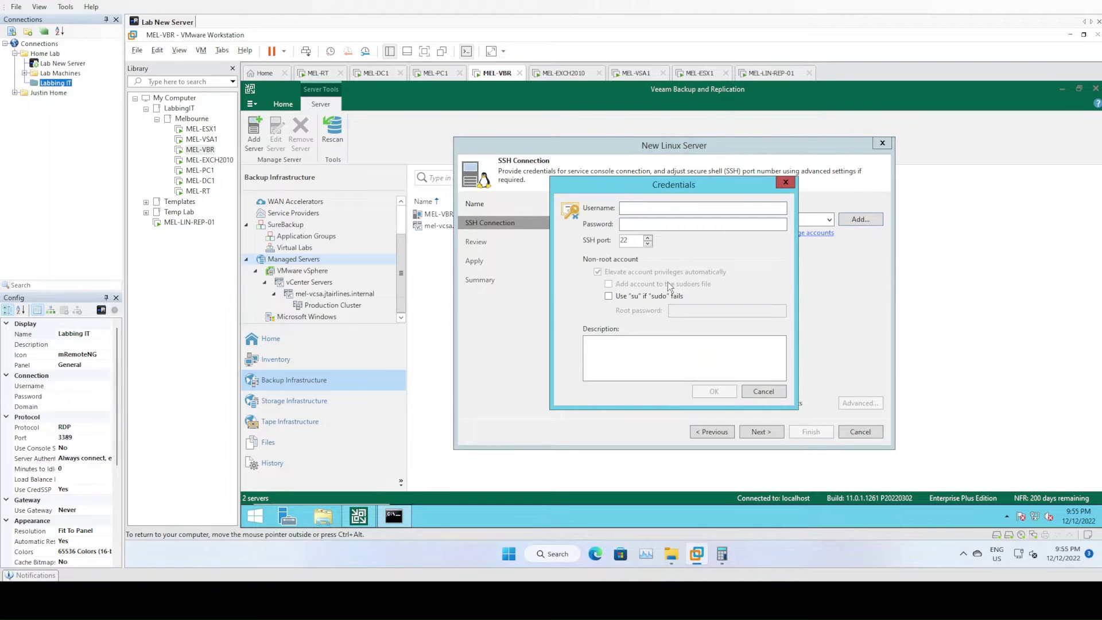
Enter username repuser and the account password, enable using "su" if "sudo" fails with the root password, and save the credentials
text(repuser)
key(Tab)
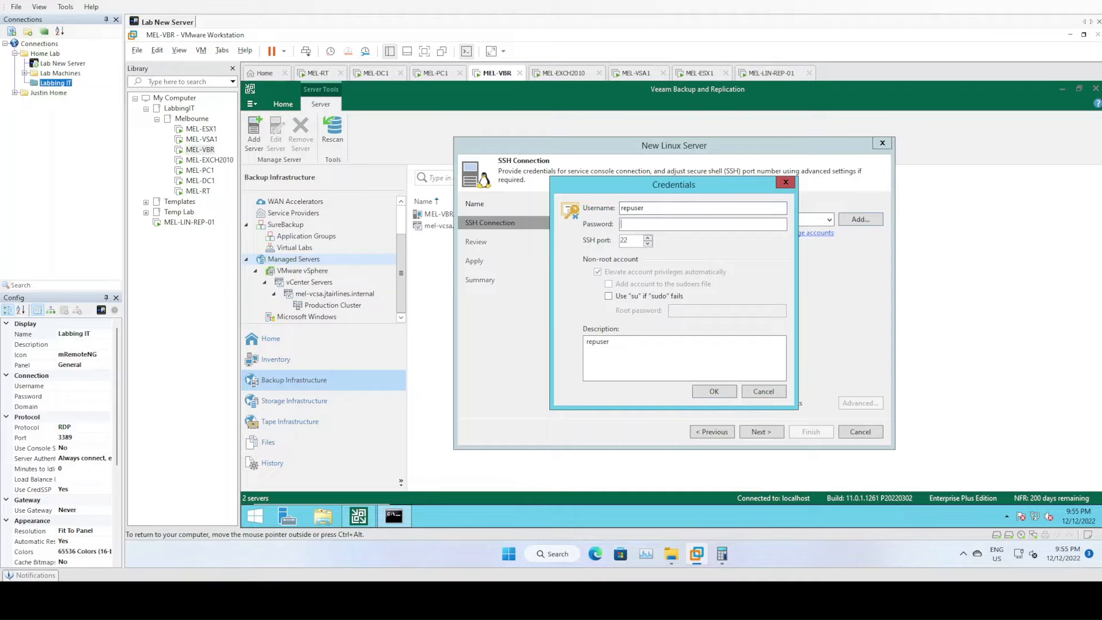
text(••••••••••••••)
click(613, 296)
click(710, 310)
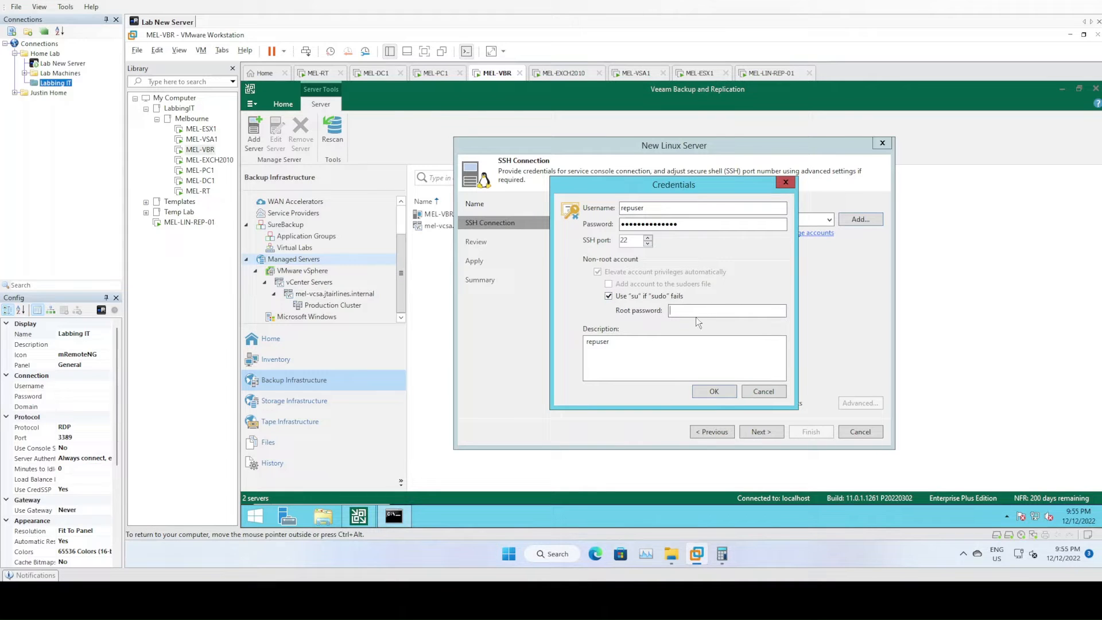
text(••••••••••••••)
click(708, 394)
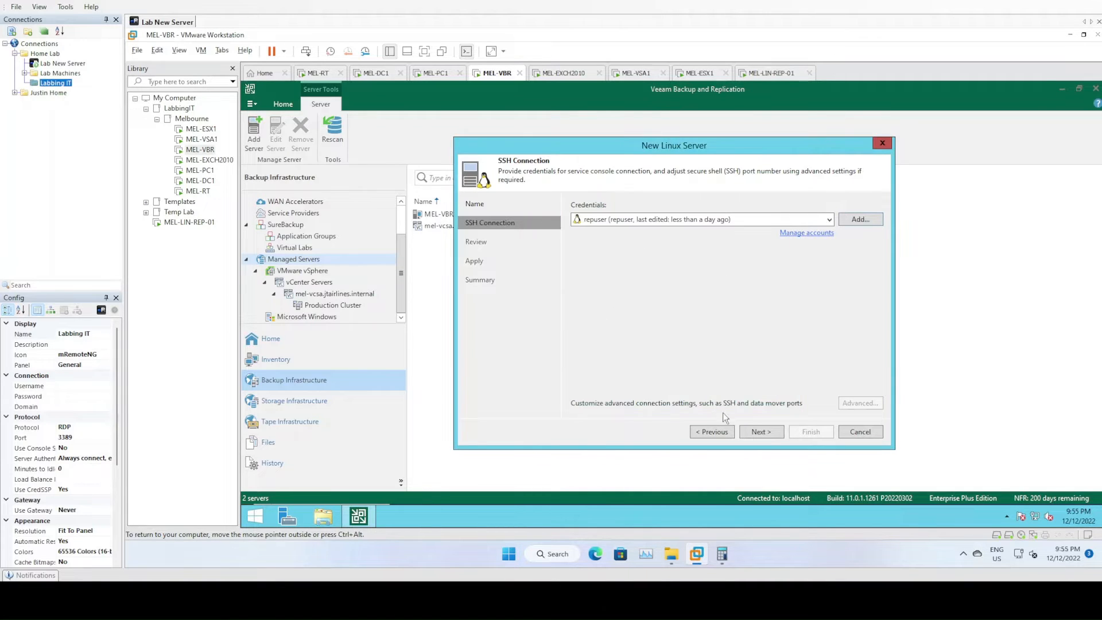
Trust the server's SSH key fingerprint, apply the Transport component installation, and finish adding the Linux server, selecting it among the managed servers
click(757, 434)
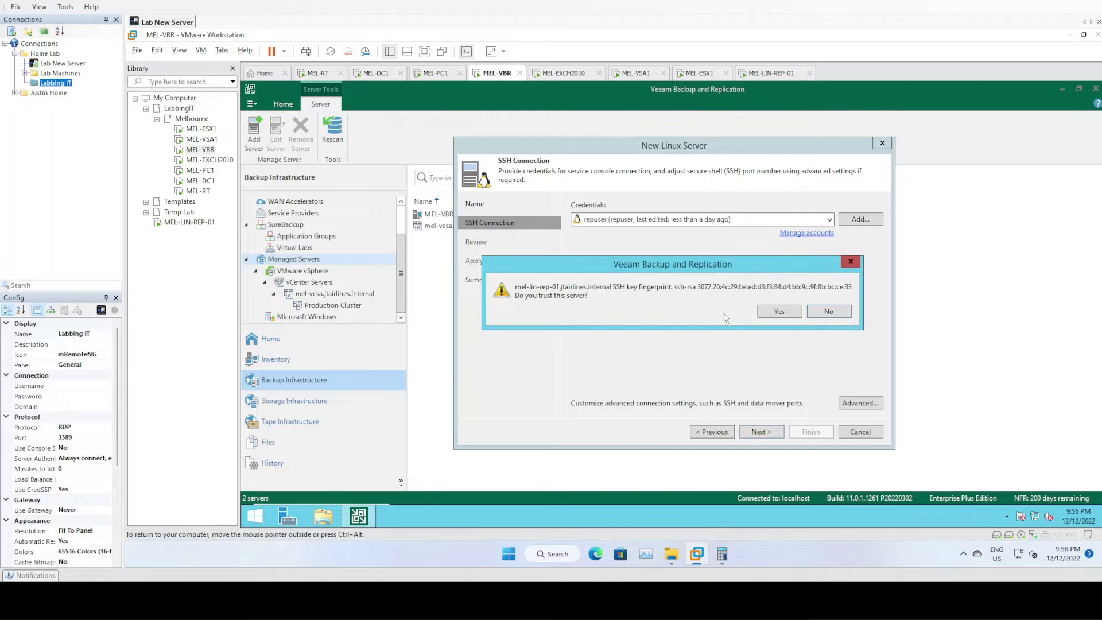
key(Return)
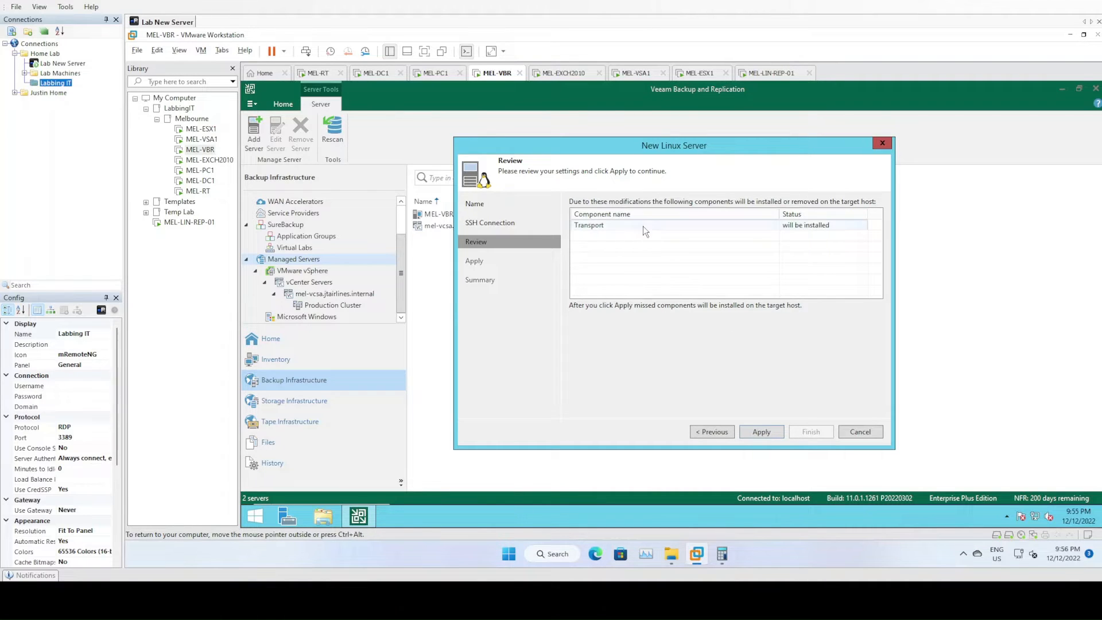
click(629, 225)
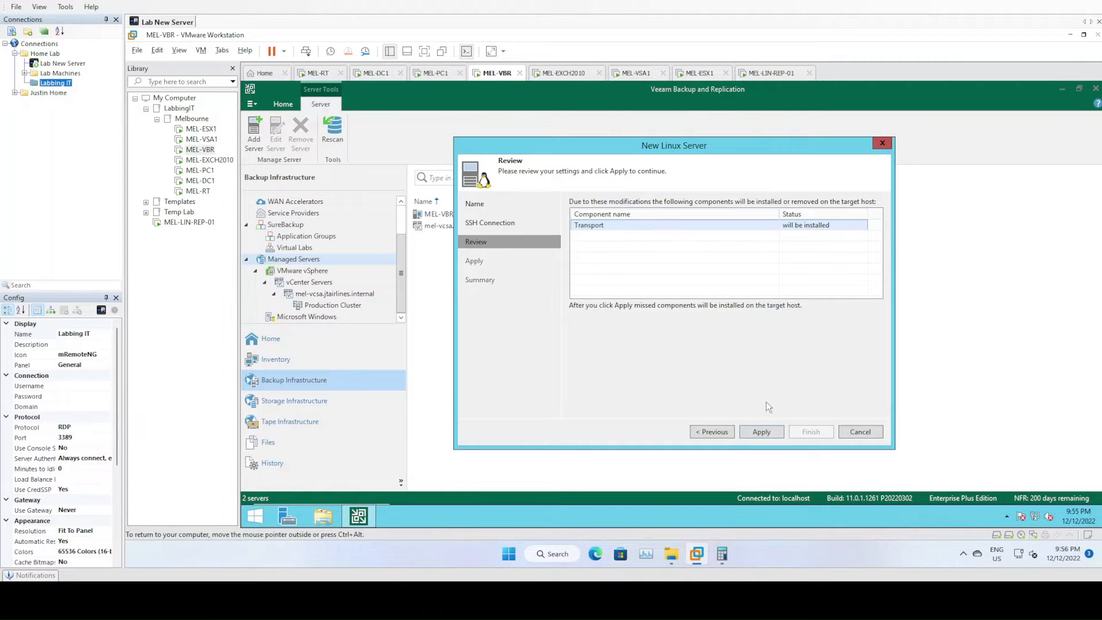
click(769, 434)
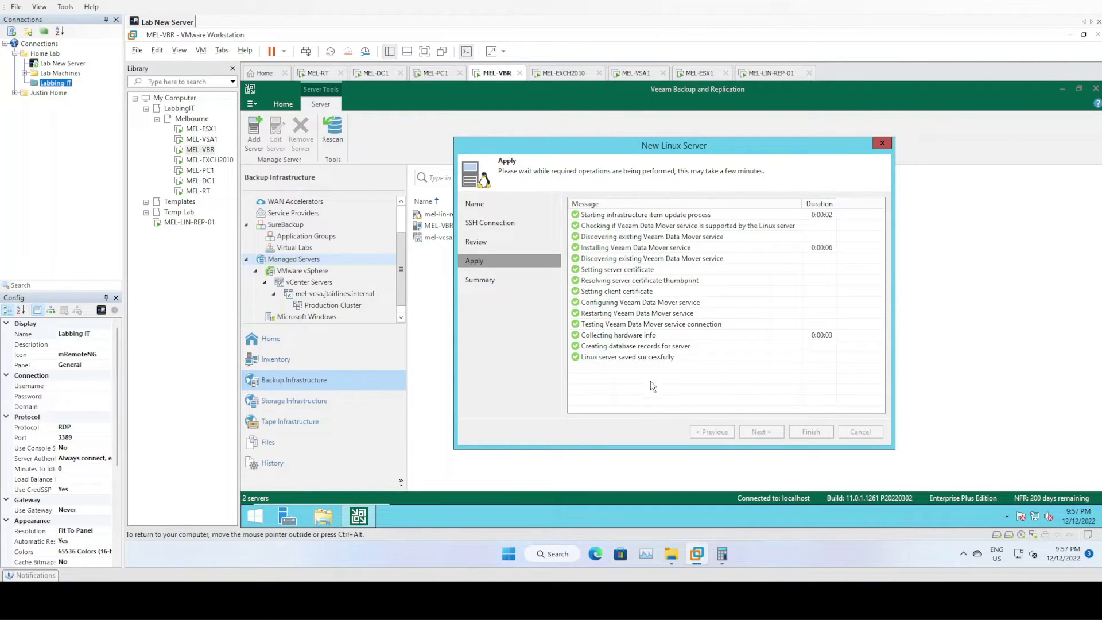
drag(707, 143, 707, 130)
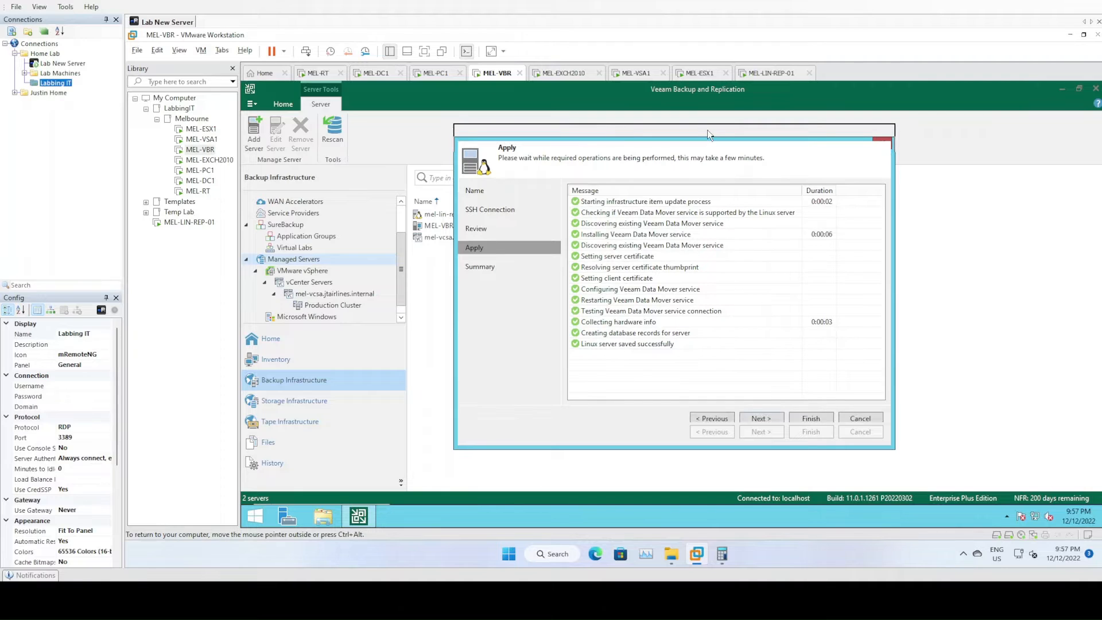
click(817, 423)
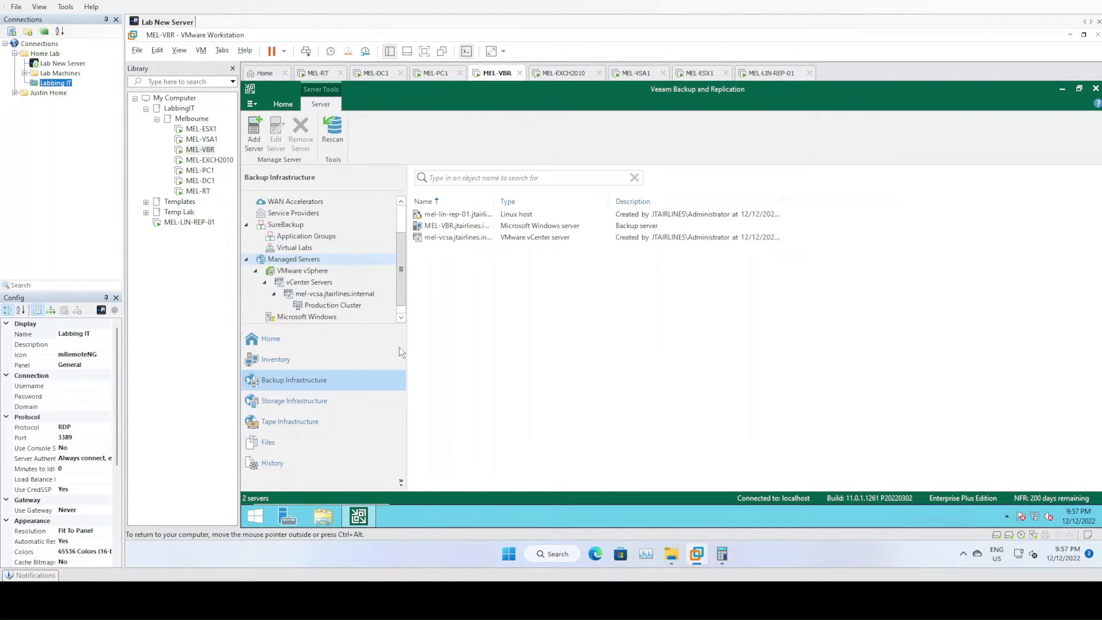
click(460, 217)
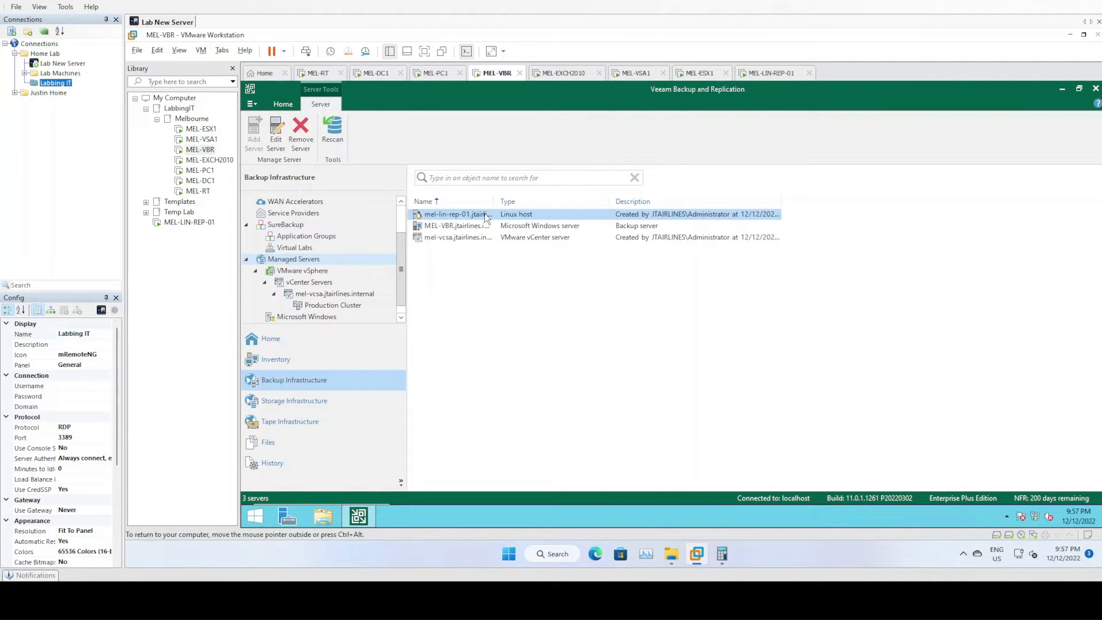
Start adding a backup repository in Backup Repositories, using direct attached storage on a Linux server
click(549, 316)
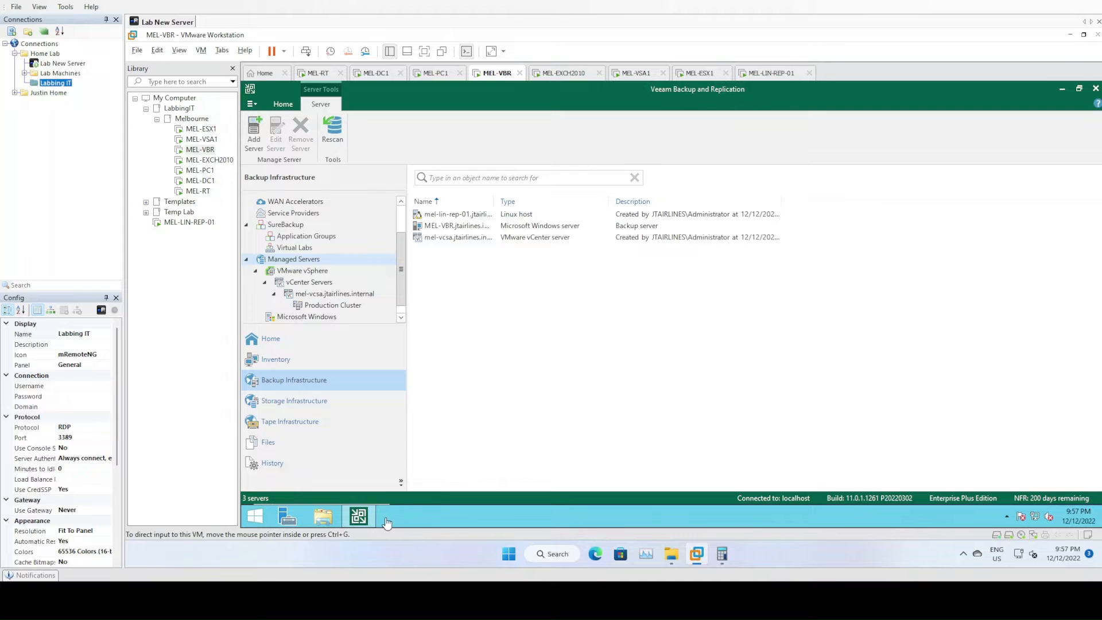
click(401, 213)
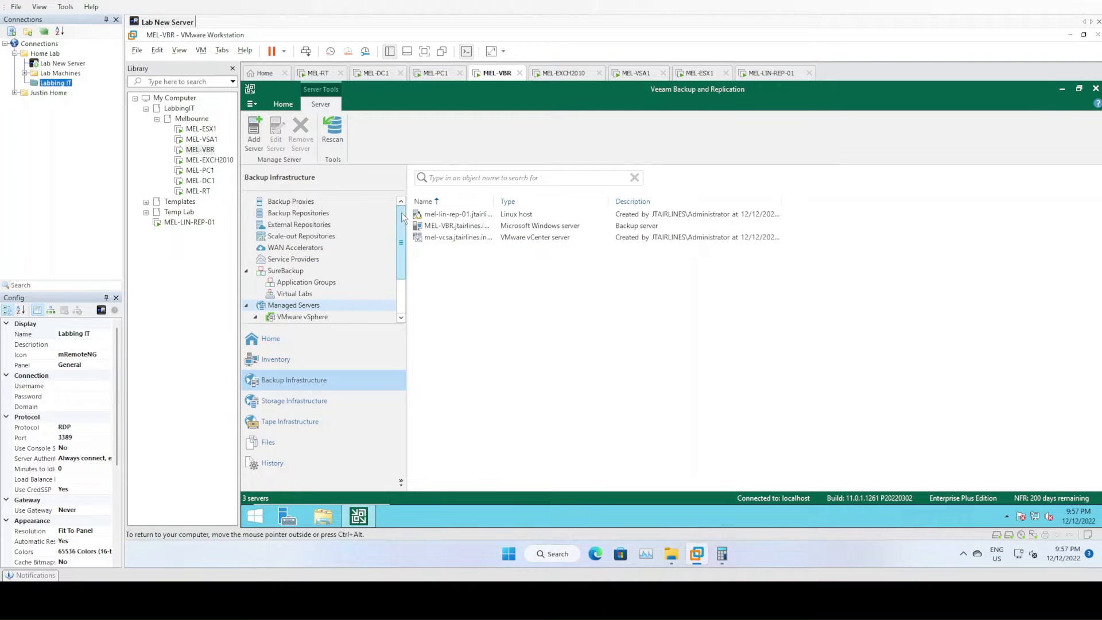
click(323, 216)
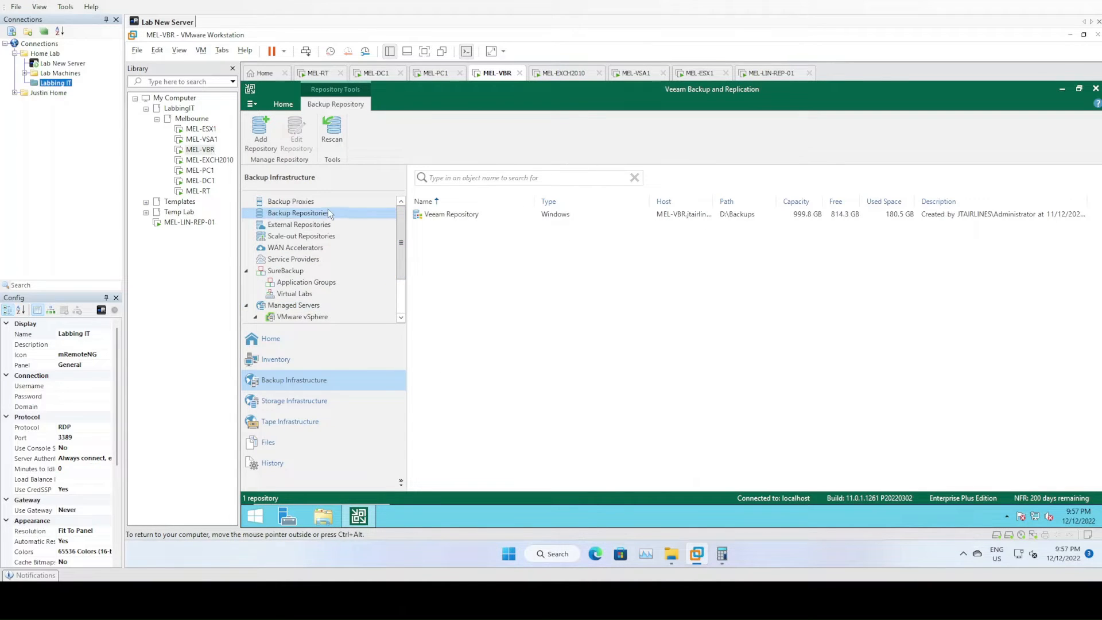
right_click(487, 267)
click(517, 270)
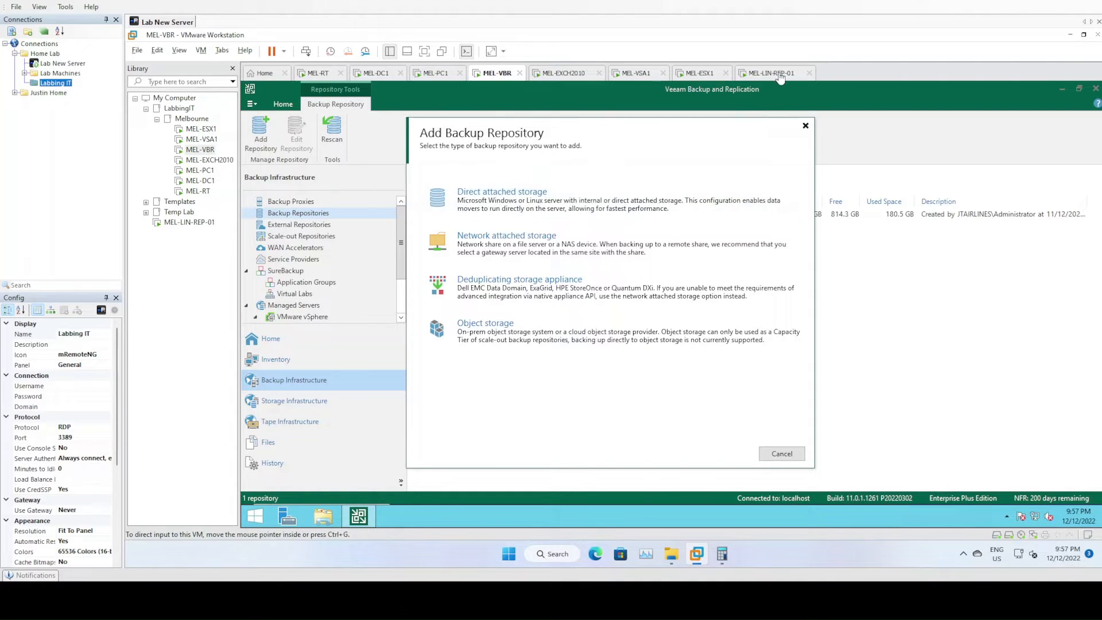
click(496, 207)
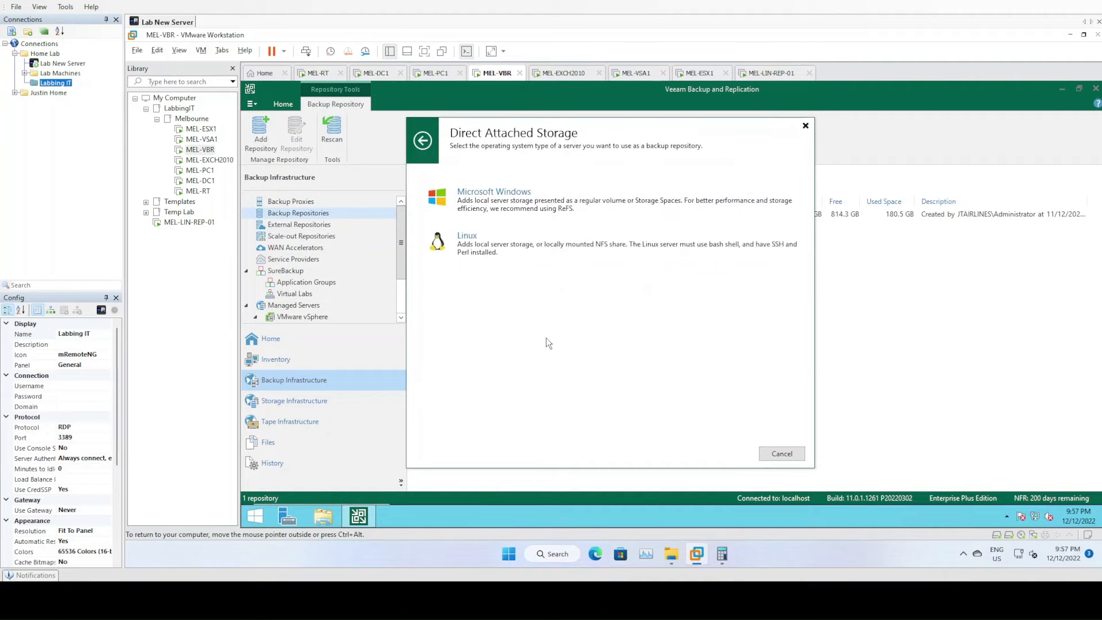
click(510, 251)
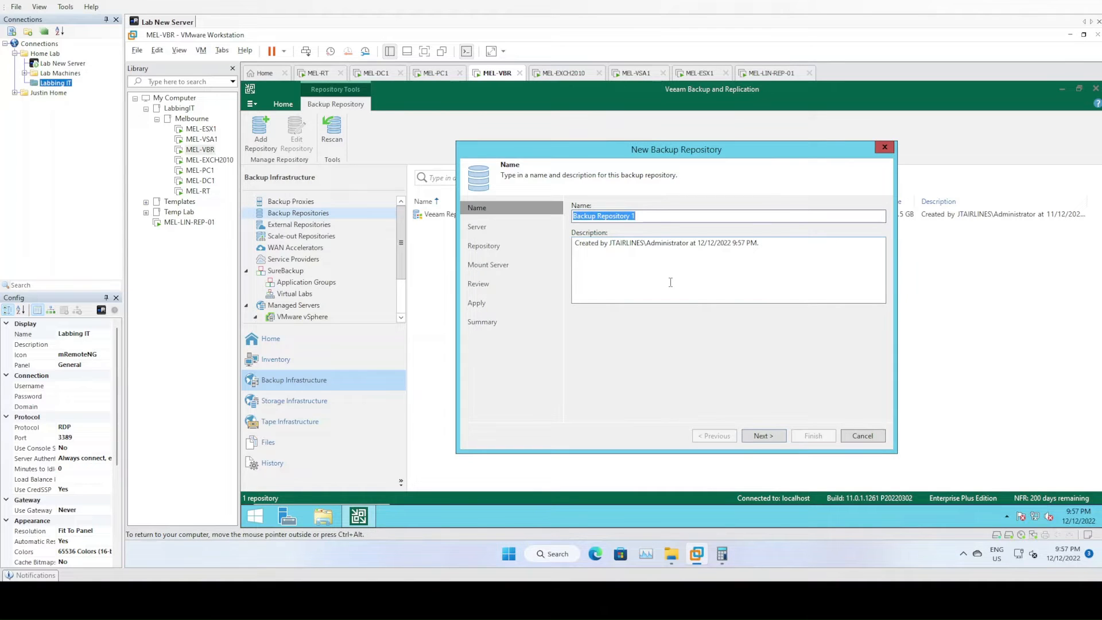
Name the new repository "Veeam Hardened Repository 1" and continue to the server selection
text(Veeam Hardened REpos)
key(BackSpace)
key(BackSpace)
key(BackSpace)
key(BackSpace)
text(epository 1)
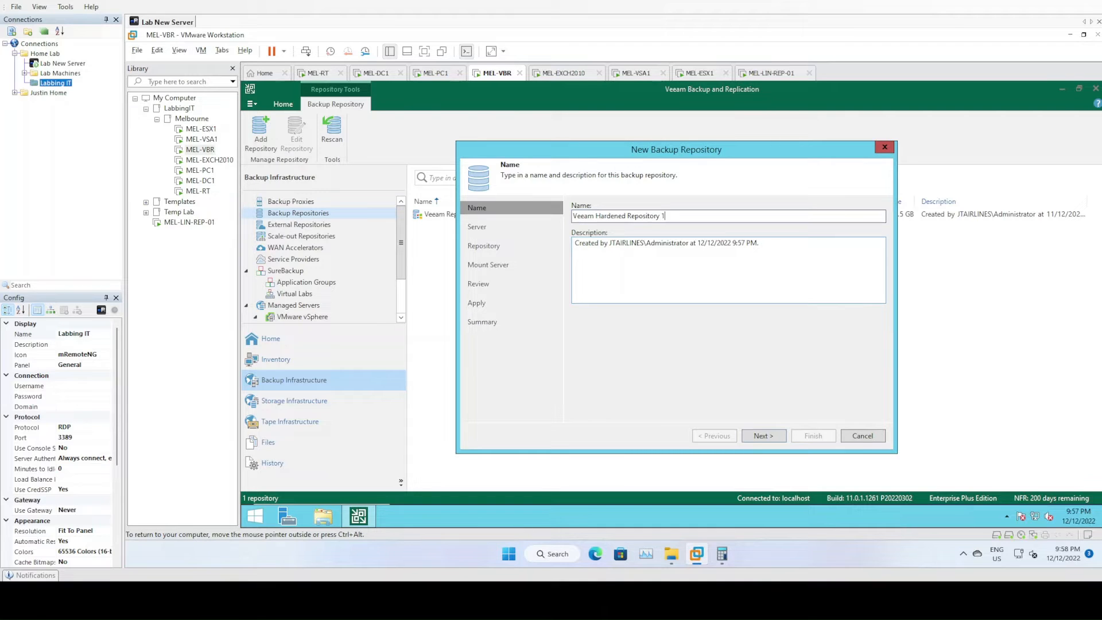
key(Return)
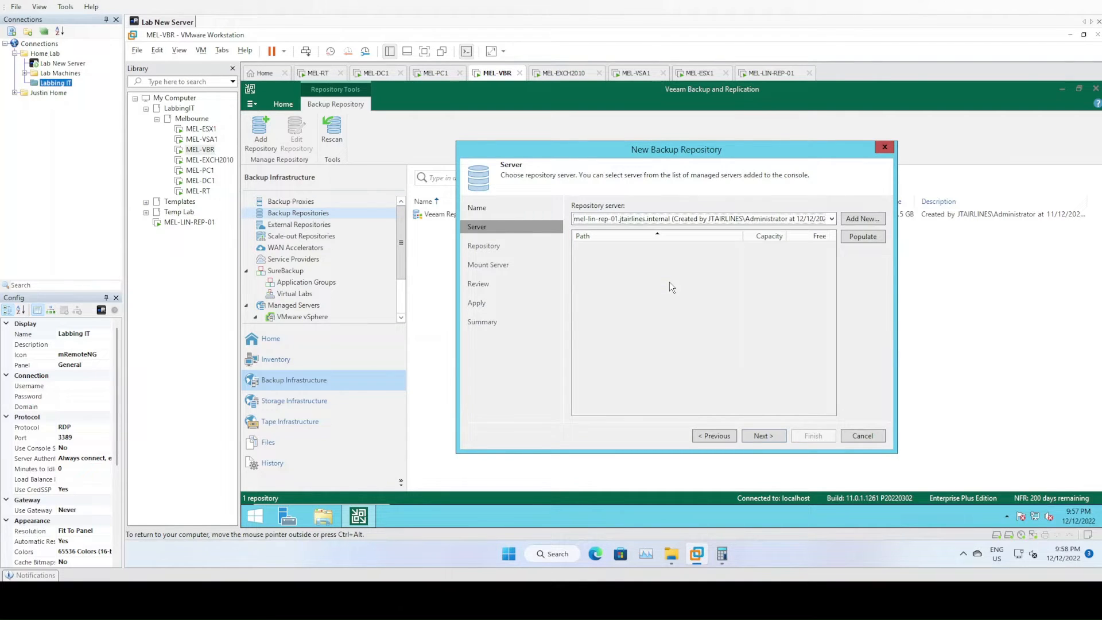
Choose mel-lin-rep-01.jtairlines.internal as the repository server and populate its list of storage paths
click(656, 218)
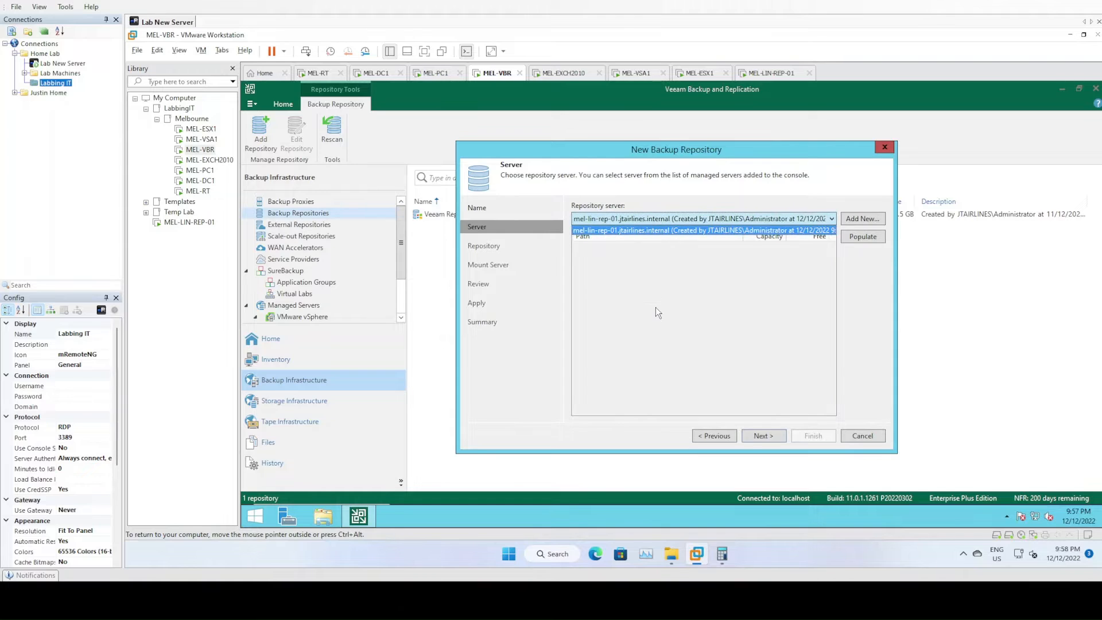
click(611, 232)
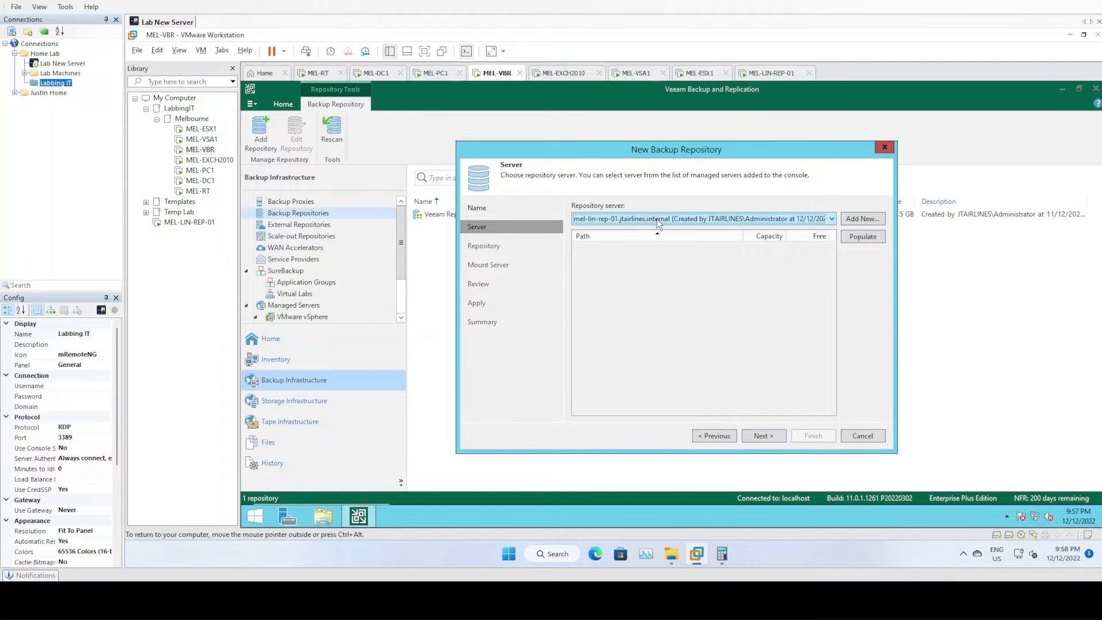
click(656, 219)
click(786, 235)
click(865, 234)
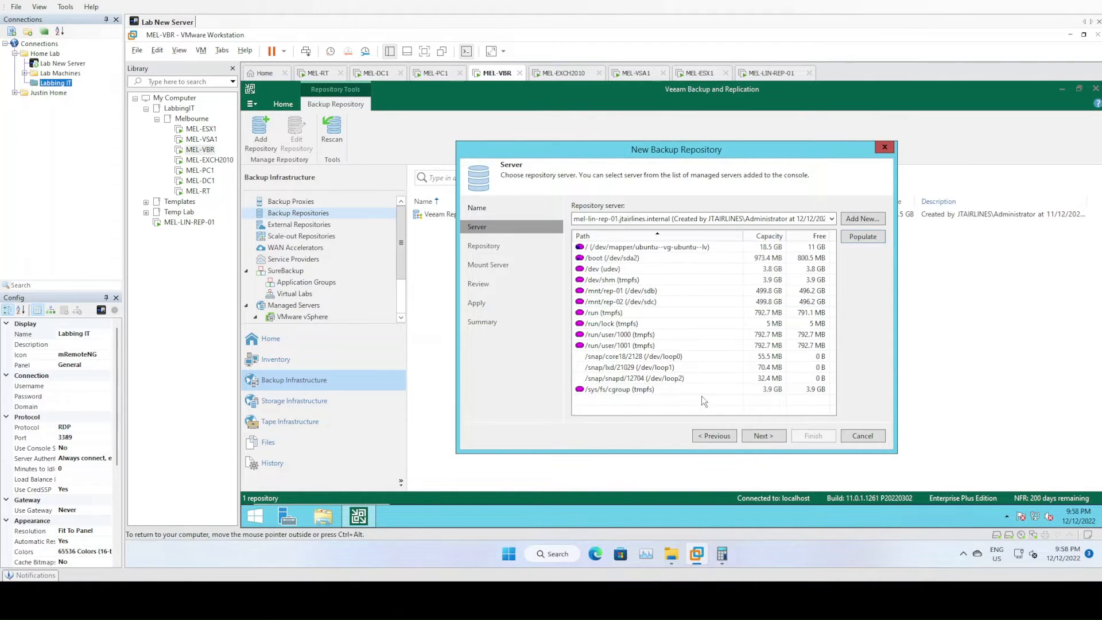
Select the /mnt/rep-01 (/dev/sdb) volume for the repository and continue to the repository settings
click(641, 291)
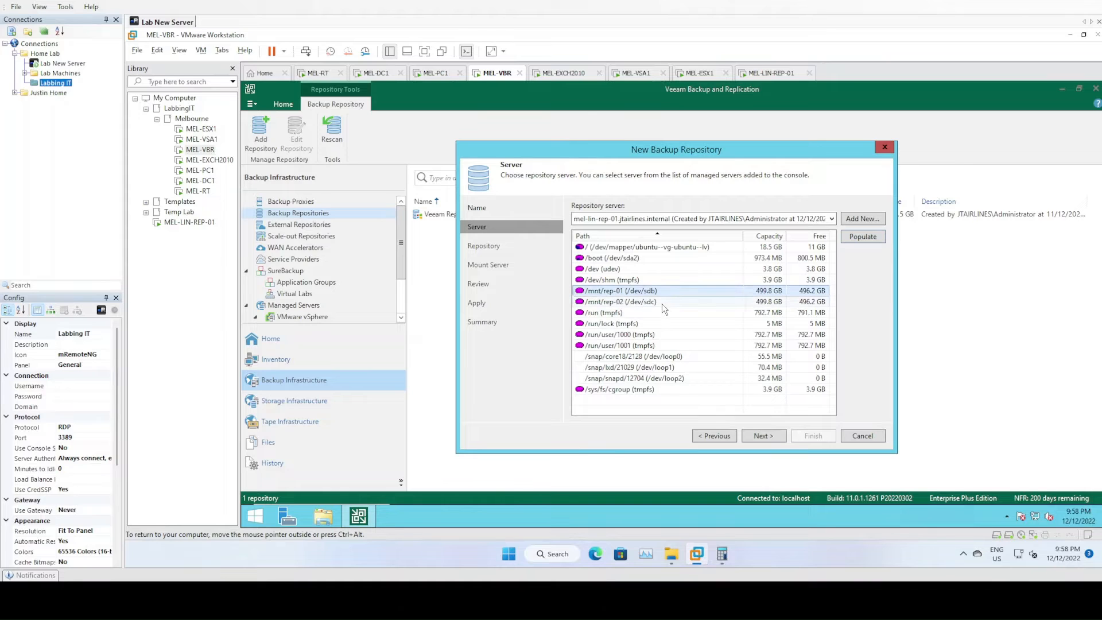
click(655, 302)
click(612, 293)
click(614, 301)
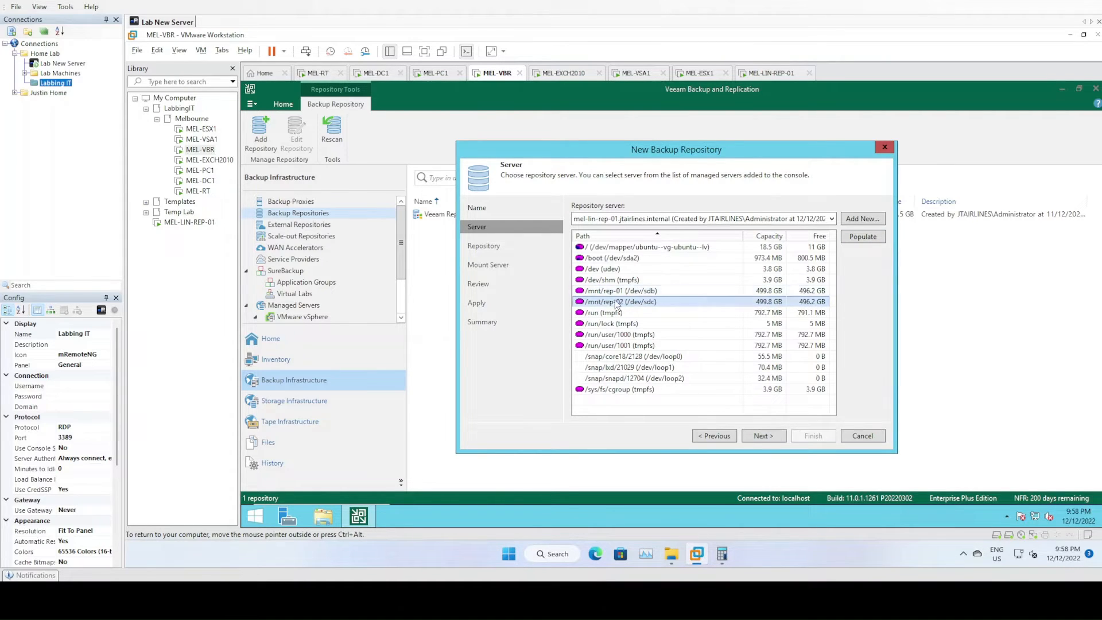
click(646, 291)
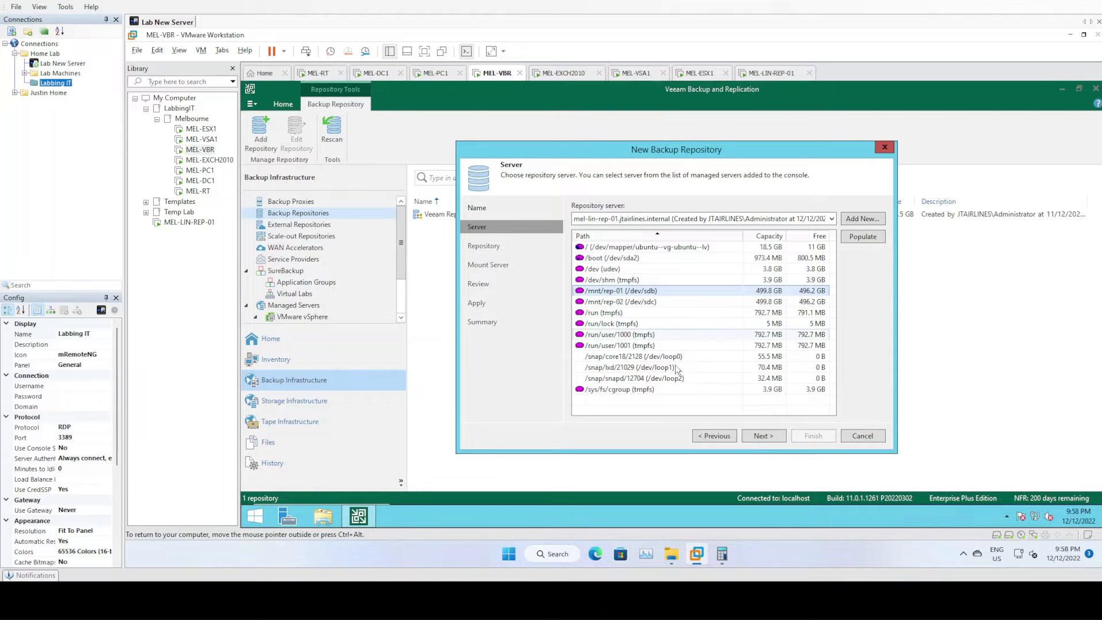
click(763, 436)
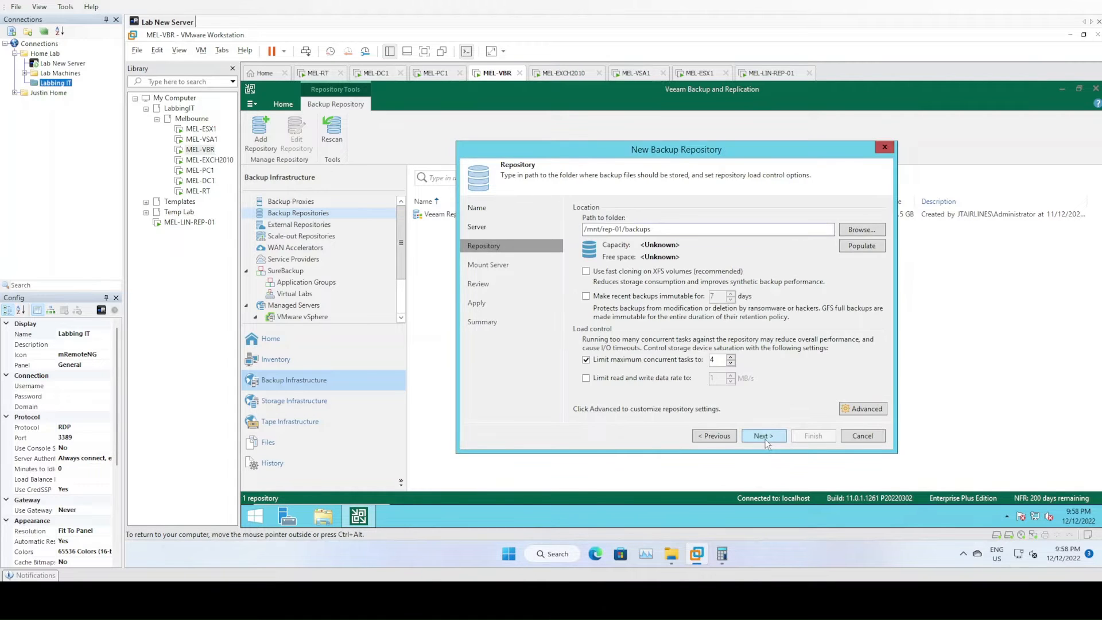
Go back and rename the repository "Veeam Hardened Repository - MEL-LIN-REP-01", keeping the description, and continue to the server selection
click(712, 440)
click(712, 436)
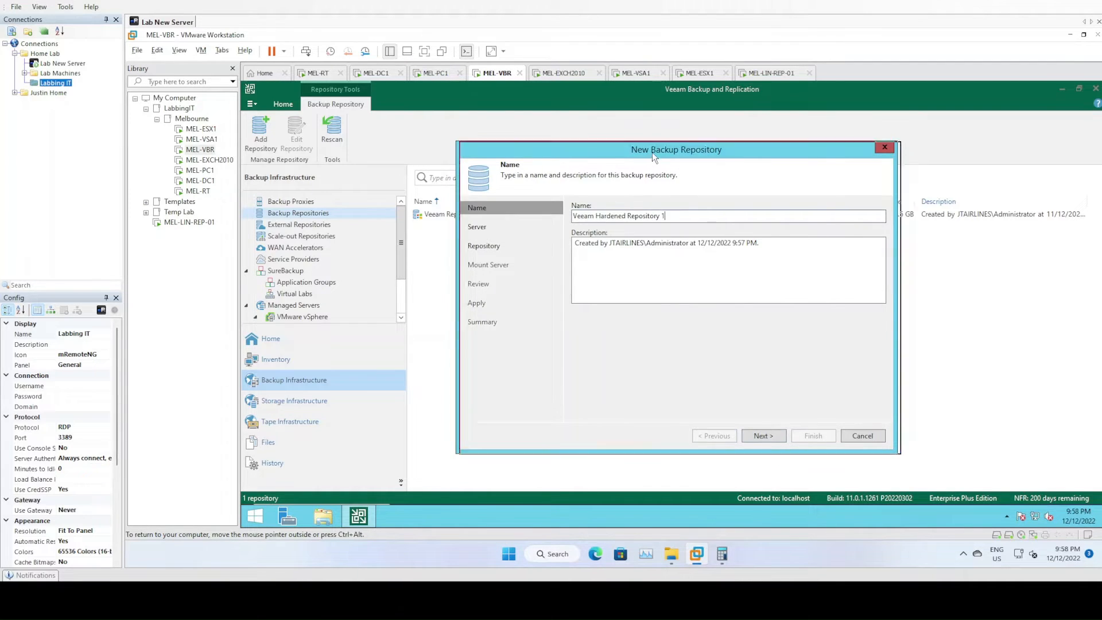
drag(652, 153, 668, 246)
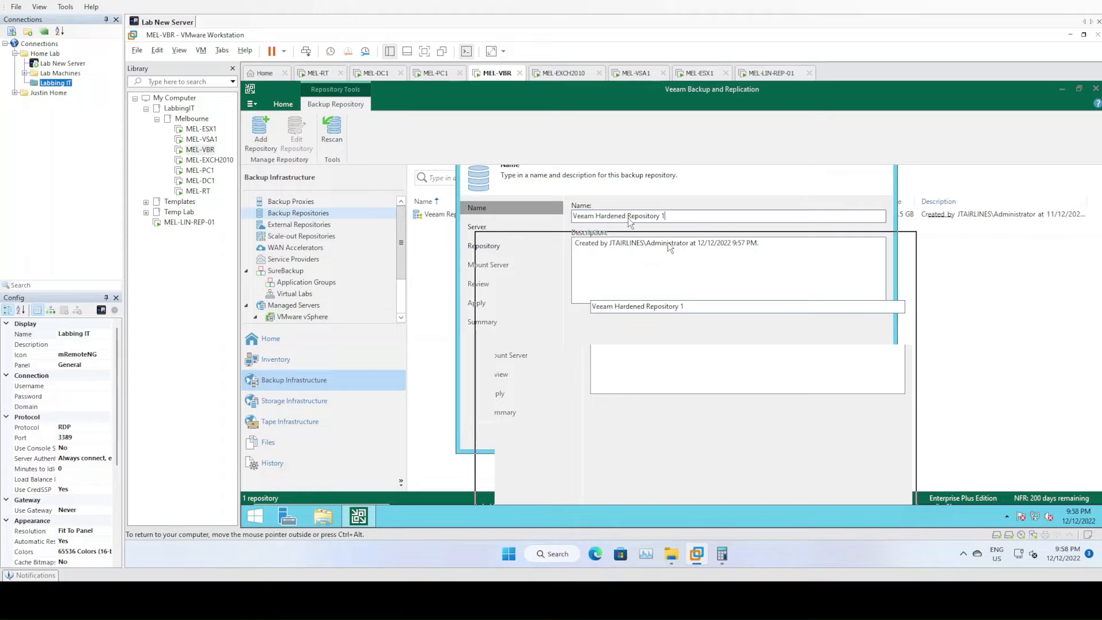
drag(689, 310, 583, 304)
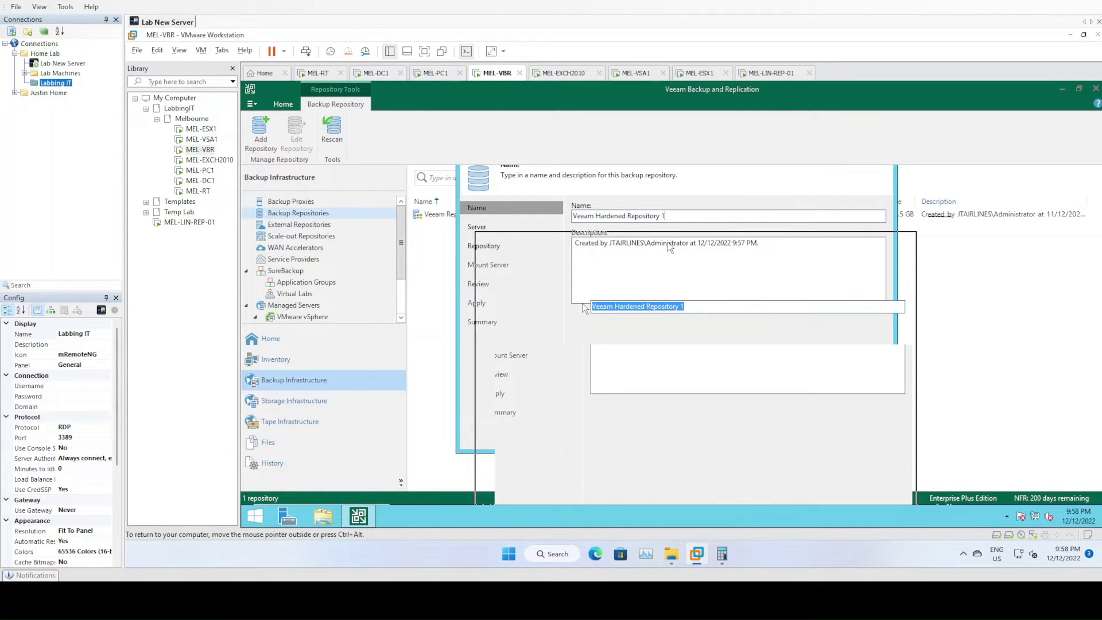
text(Veeam )
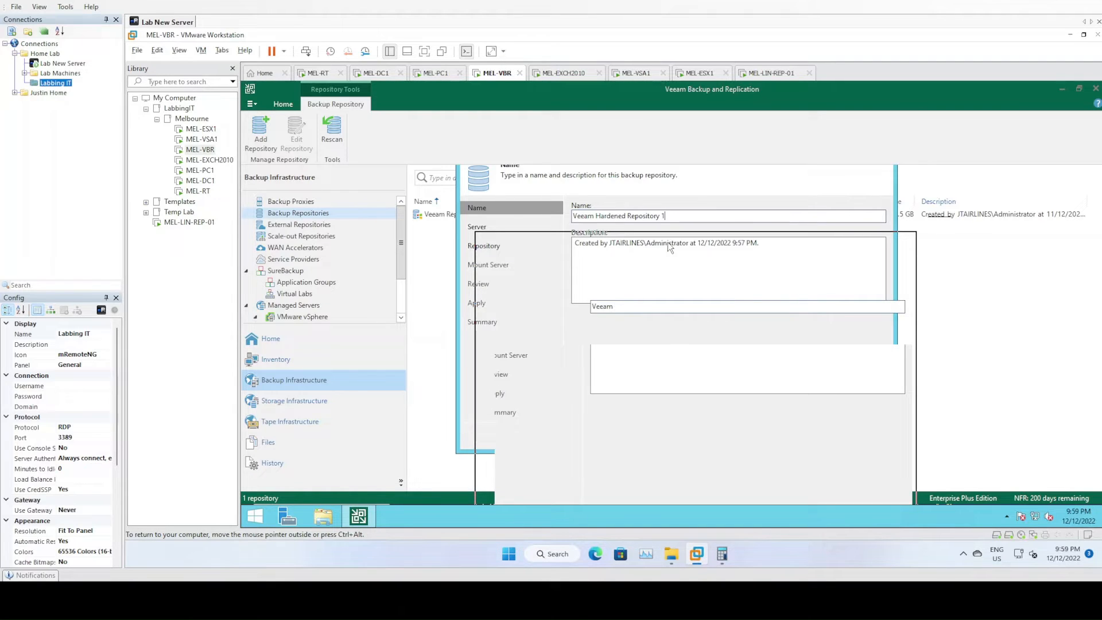
text(Hardened Repository - MEL-LIN-)
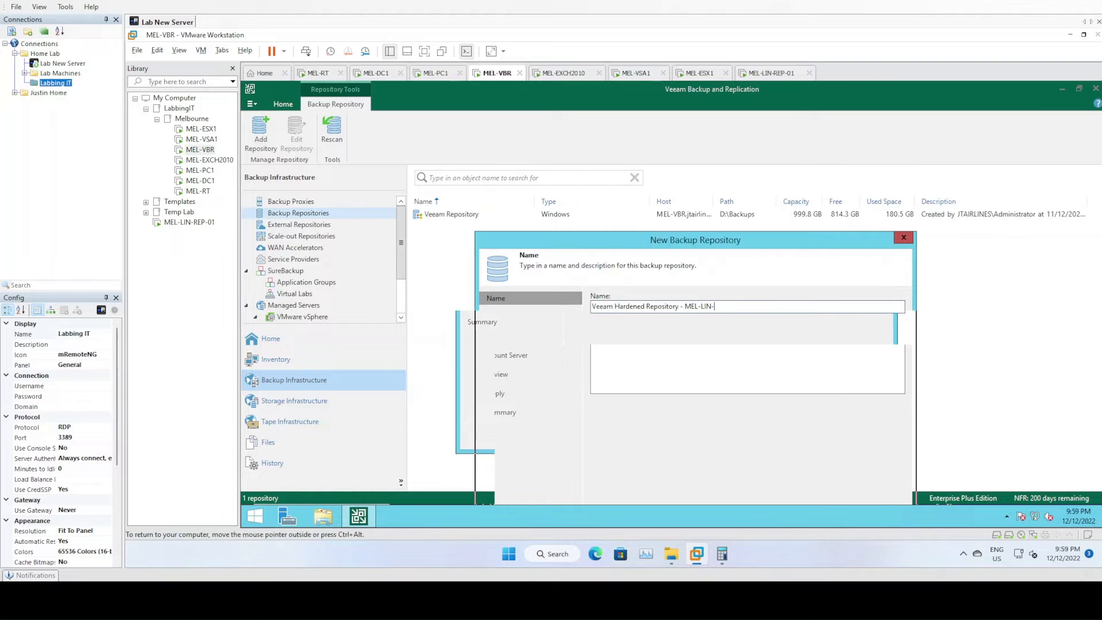
text(REP-01)
drag(653, 242, 648, 138)
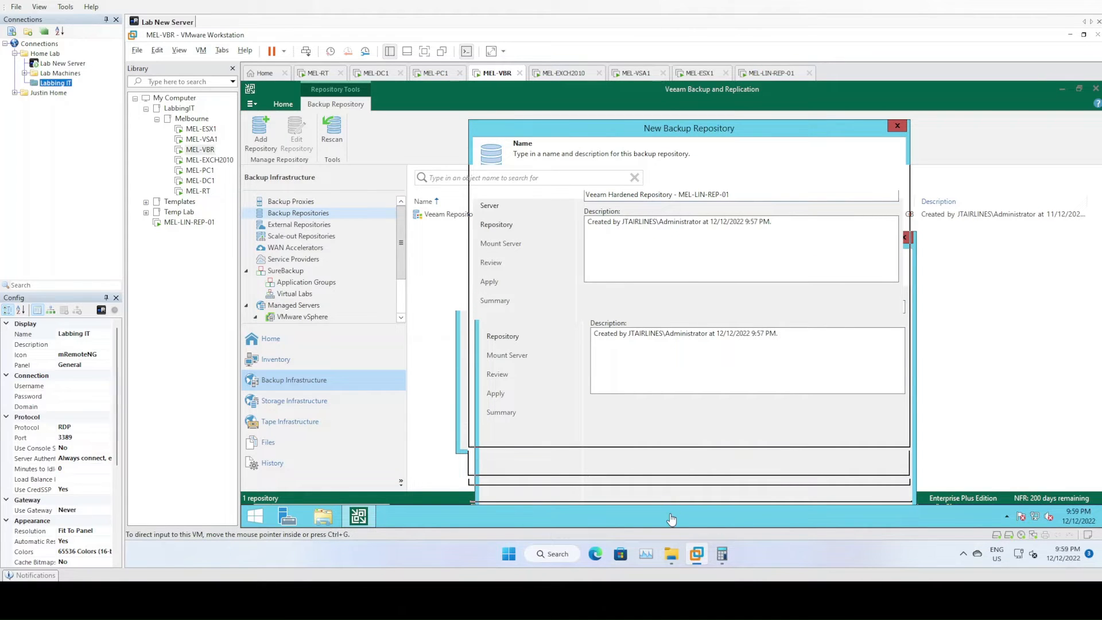
click(565, 75)
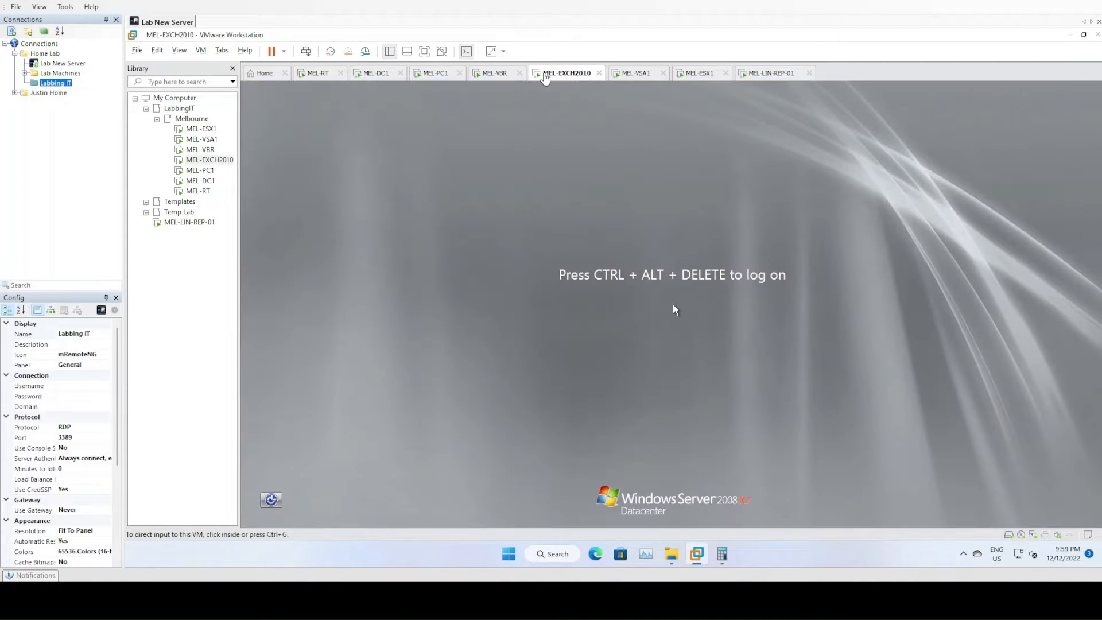
click(494, 76)
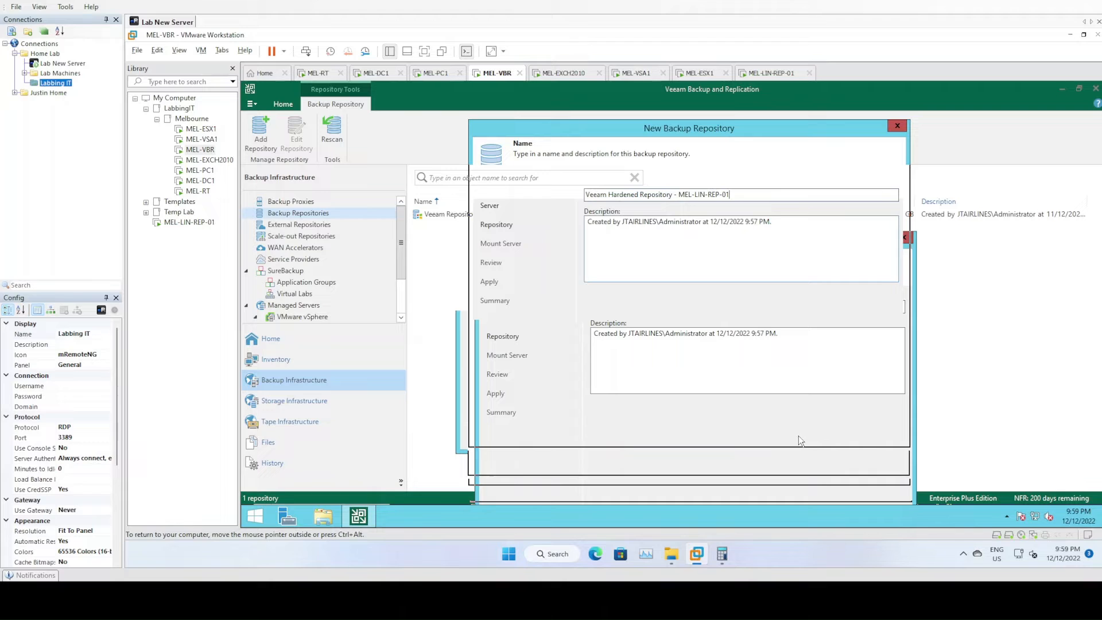
key(Tab)
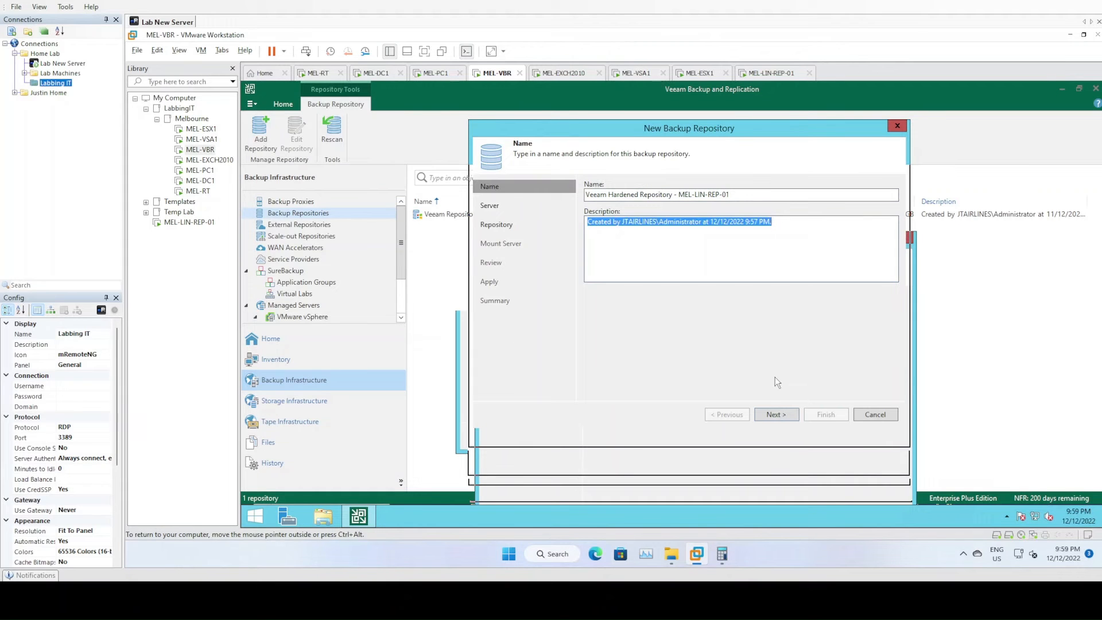
click(779, 415)
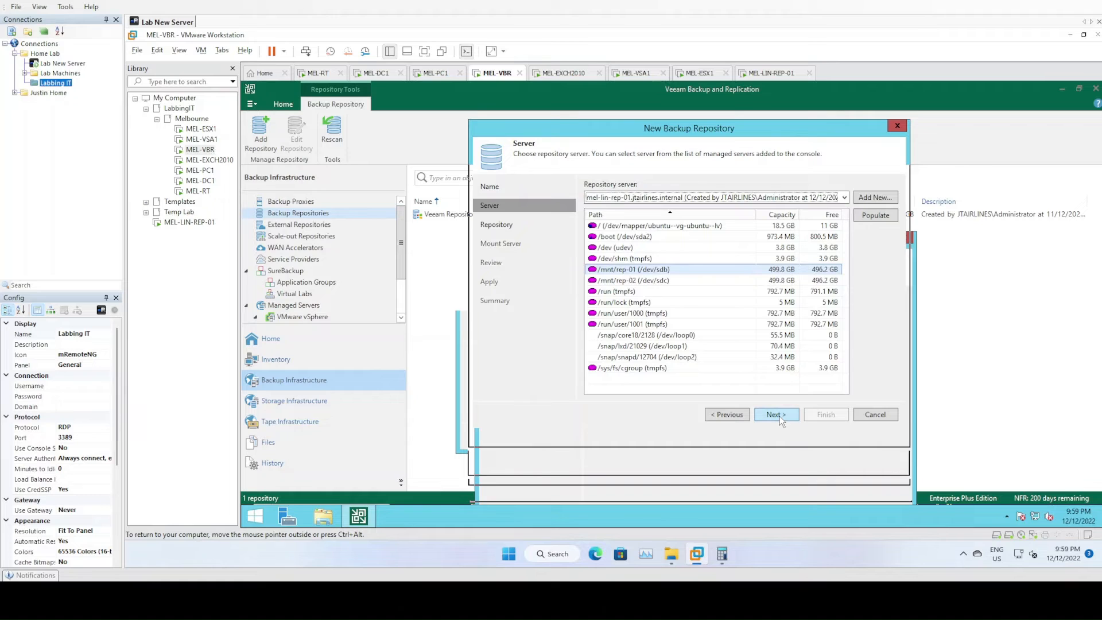
Keep /mnt/rep-01 as the storage volume and set the repository's folder path to /mnt/rep-01/VHR-MEL-LIN-REP-01
click(644, 269)
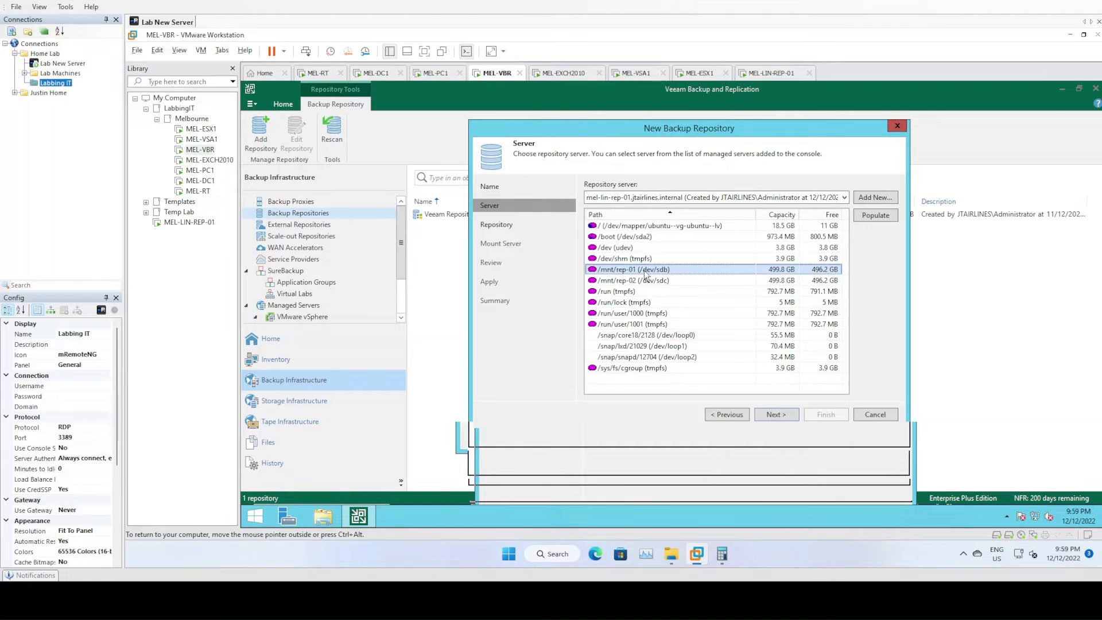
click(773, 417)
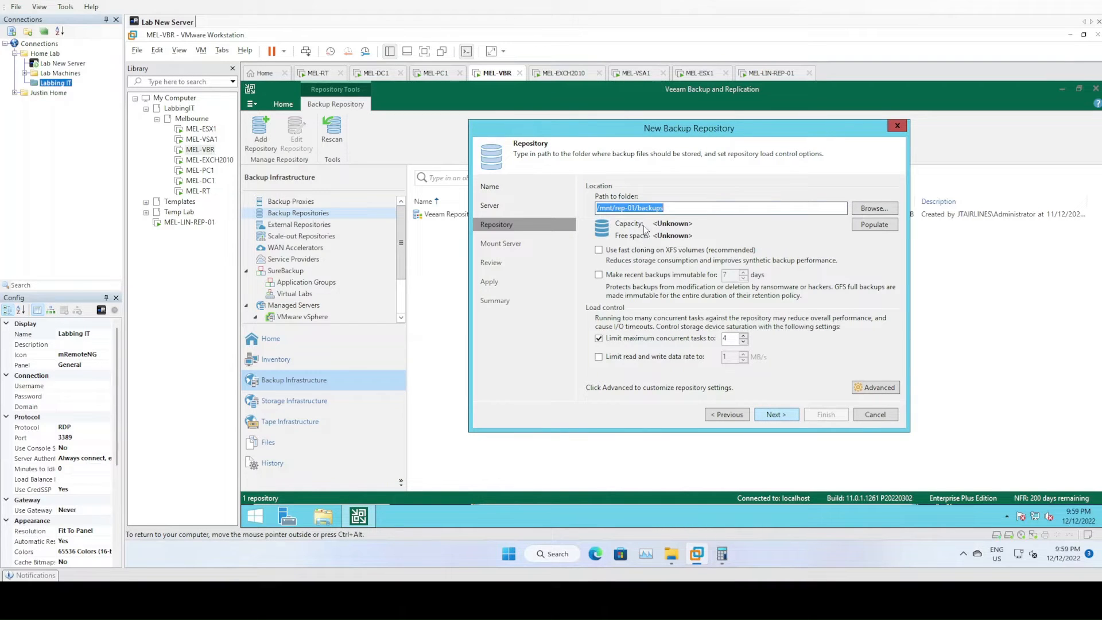
click(682, 208)
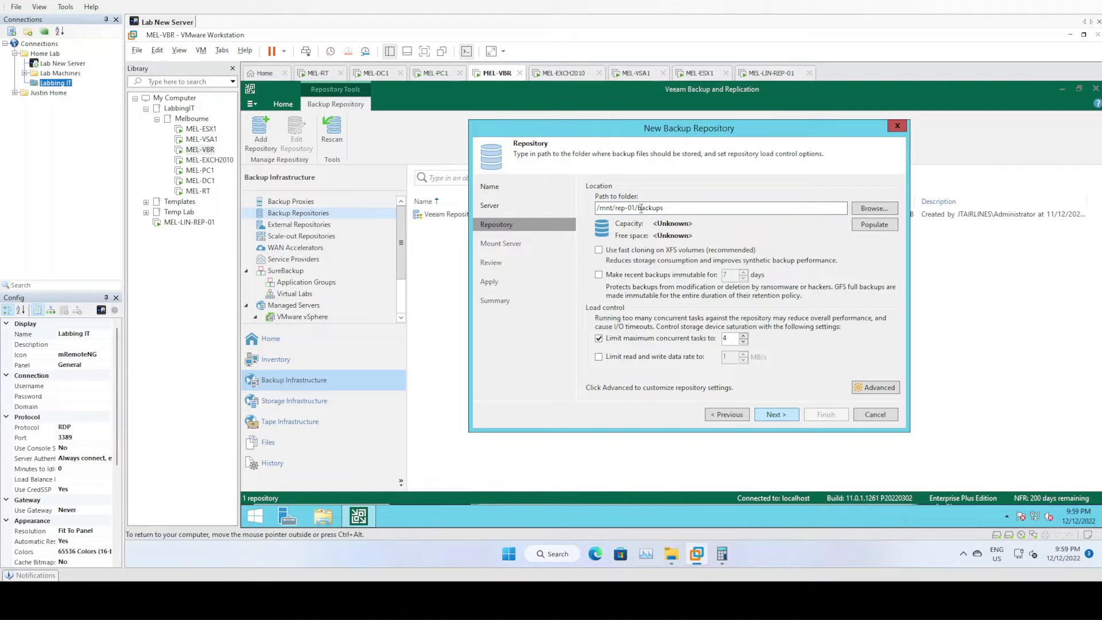
drag(639, 208, 683, 209)
click(491, 187)
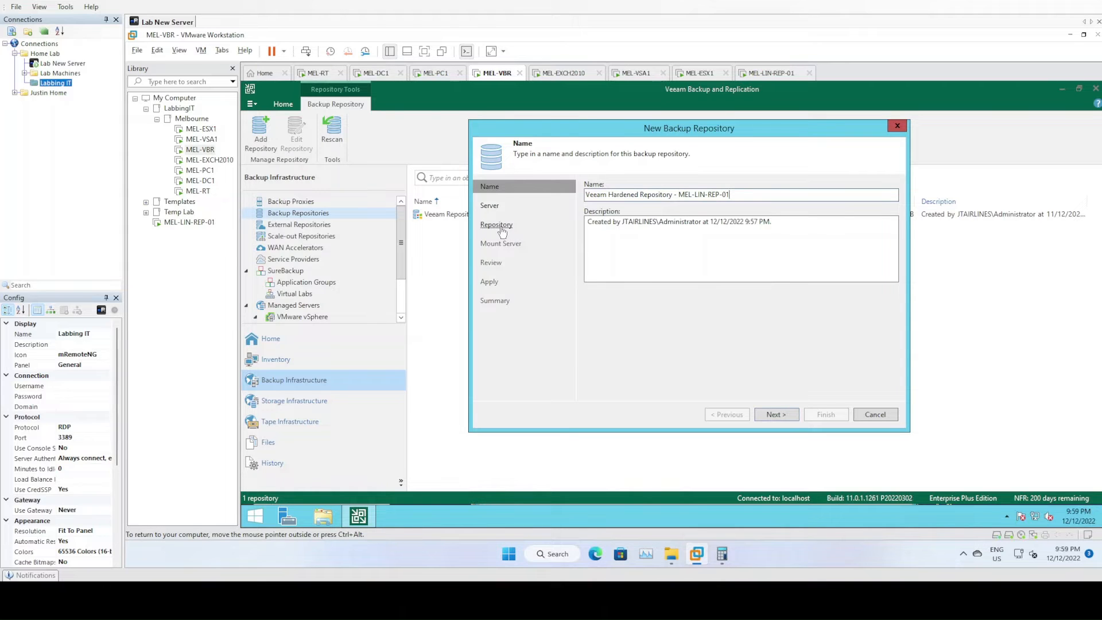
click(497, 225)
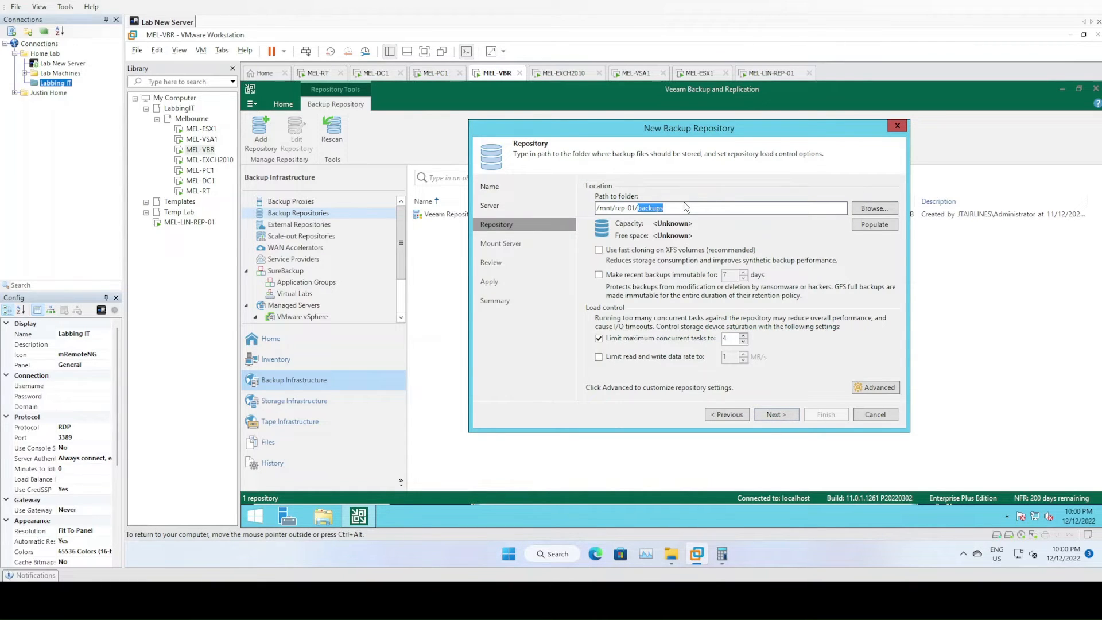
text(VHR-MEL-LIN-REP-01)
Enable fast cloning on XFS volumes and make recent backups immutable for 7 days
click(600, 250)
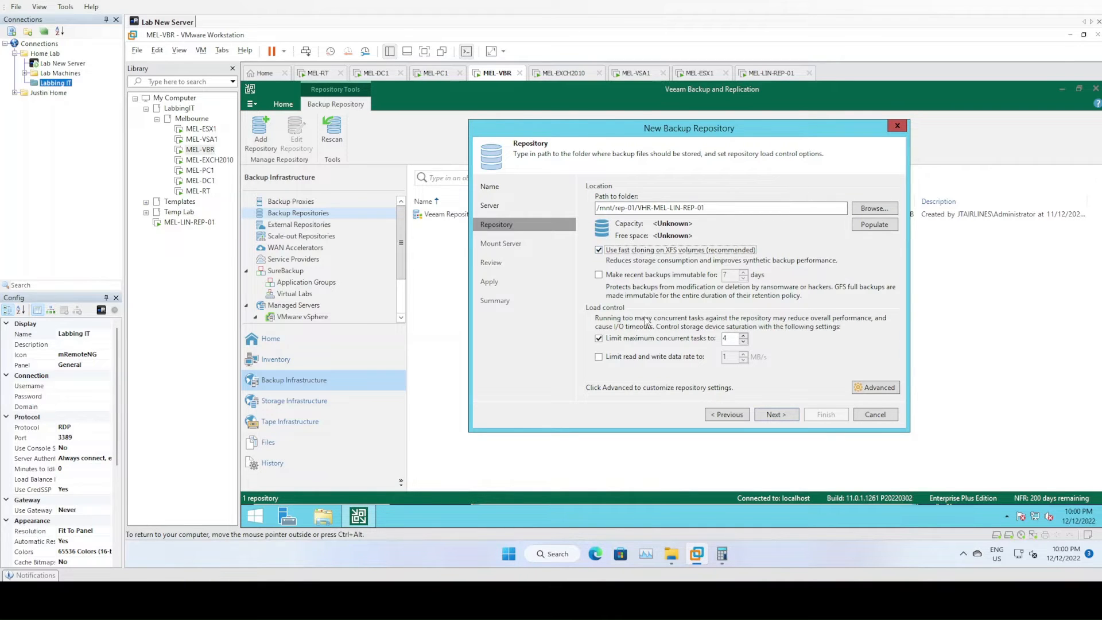
click(598, 275)
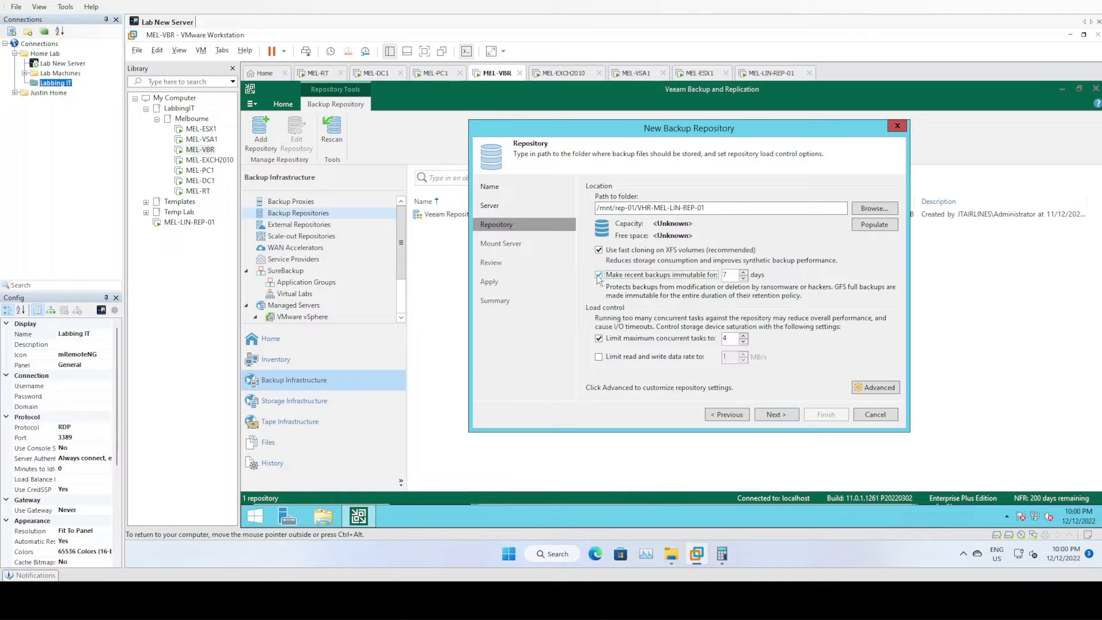
click(743, 279)
Enable per-machine backup files in the repository's storage compatibility settings, recheck the option, and continue to the mount server settings
click(876, 388)
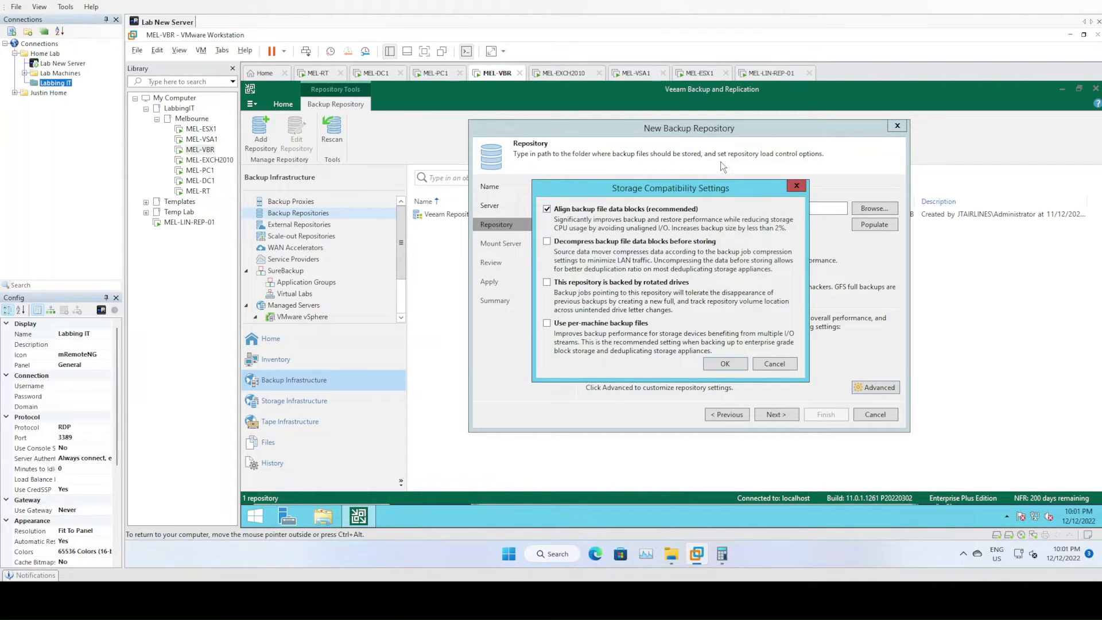
drag(657, 184, 687, 168)
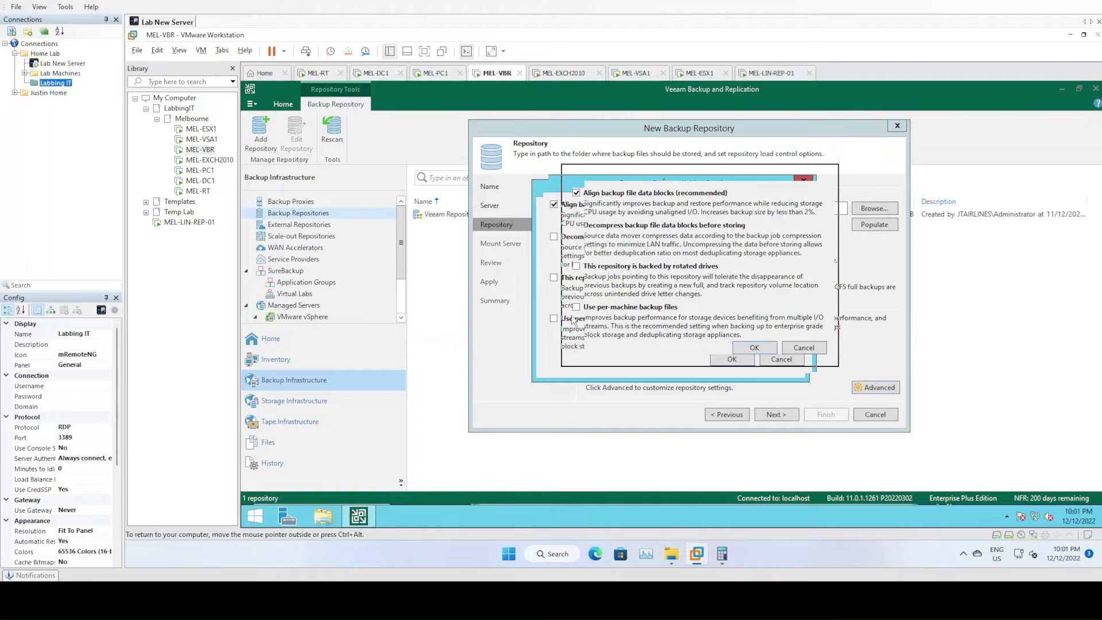
click(576, 308)
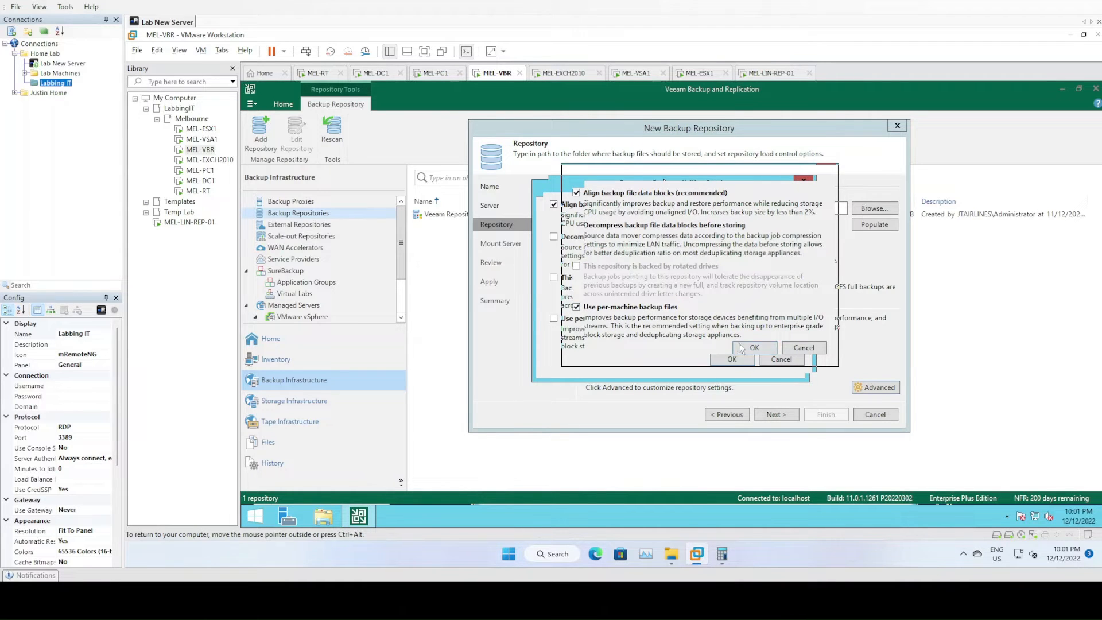
click(758, 349)
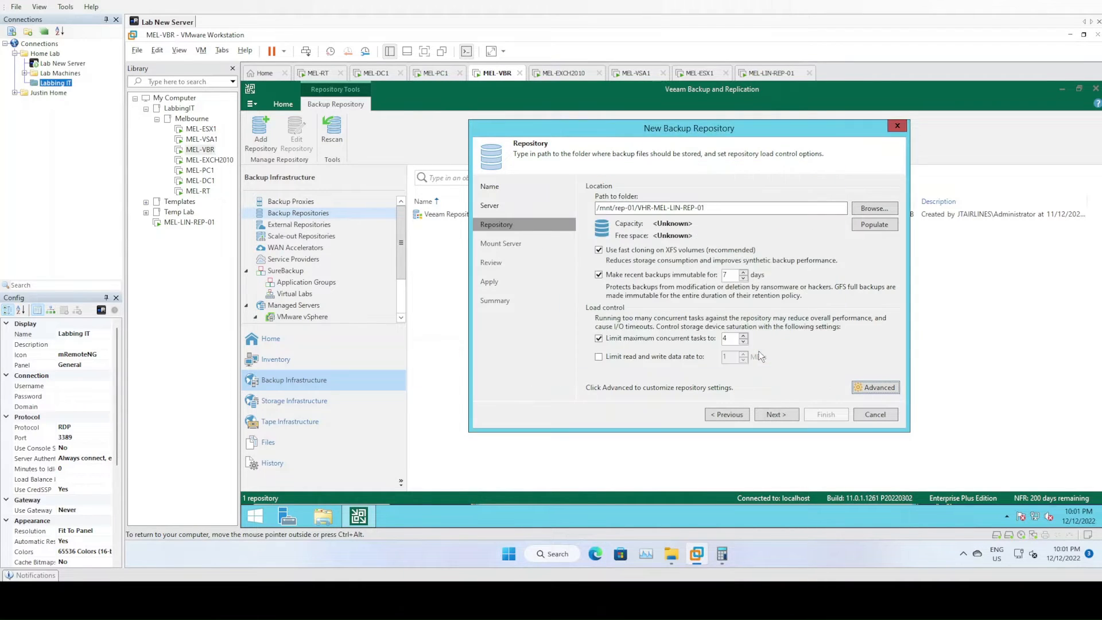
click(876, 391)
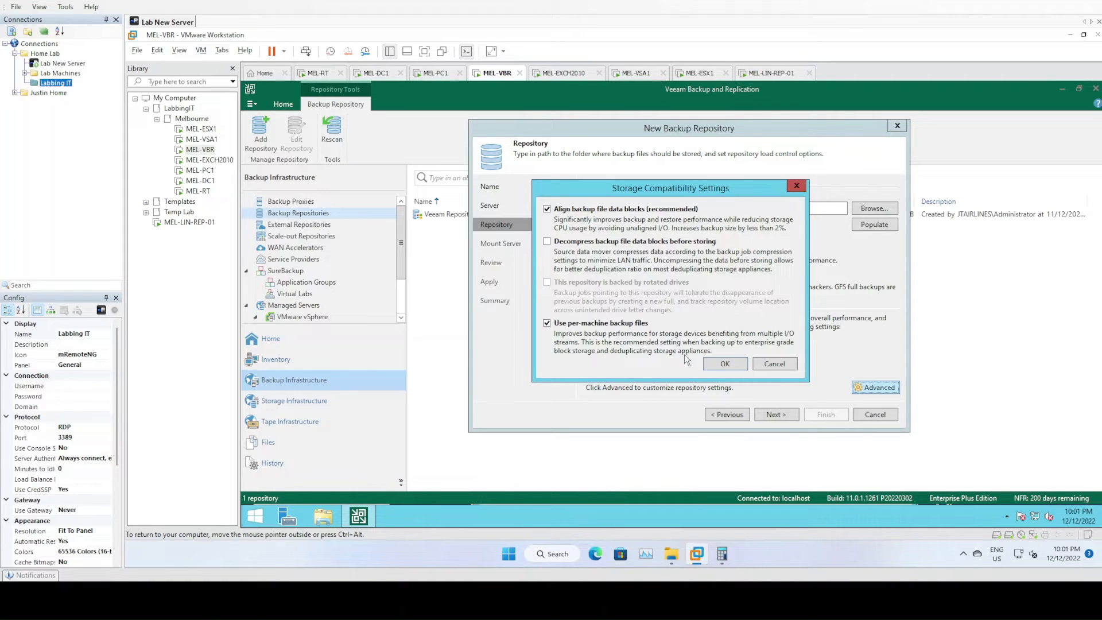
click(716, 367)
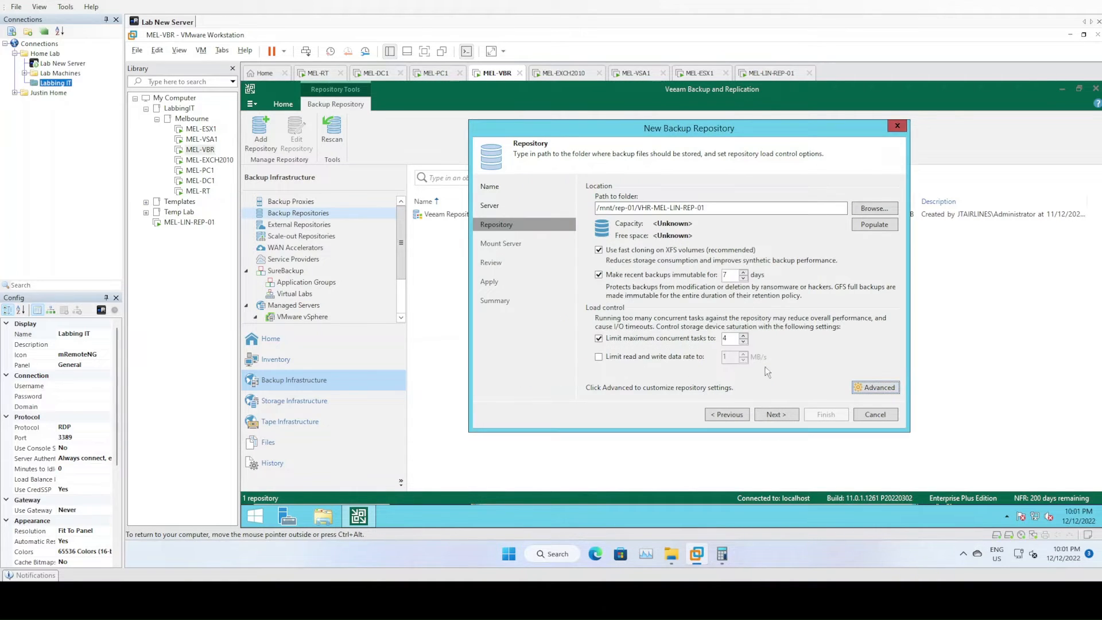
click(773, 416)
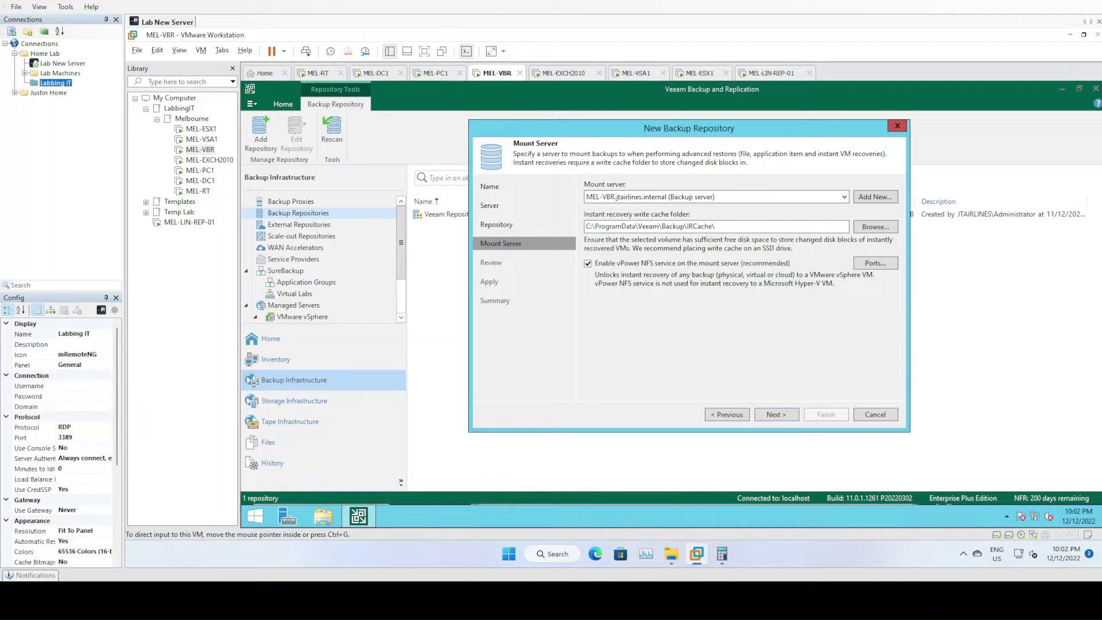
Keep MEL-VBR as the mount server with its default instant recovery write cache folder, and continue to the review
click(717, 198)
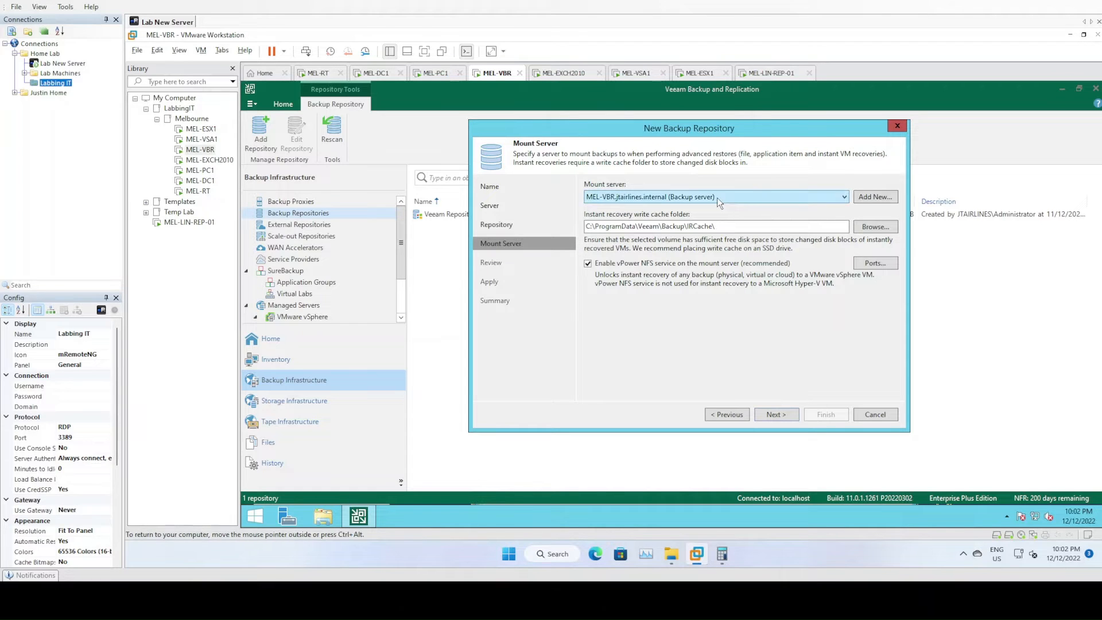
click(717, 198)
click(717, 198)
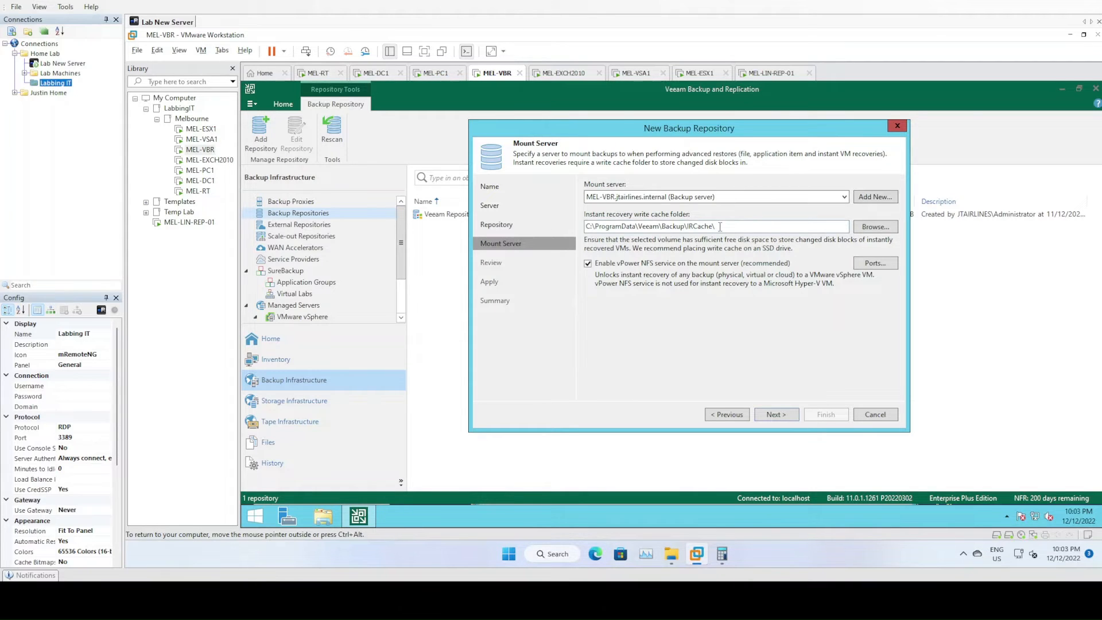
drag(724, 226, 582, 228)
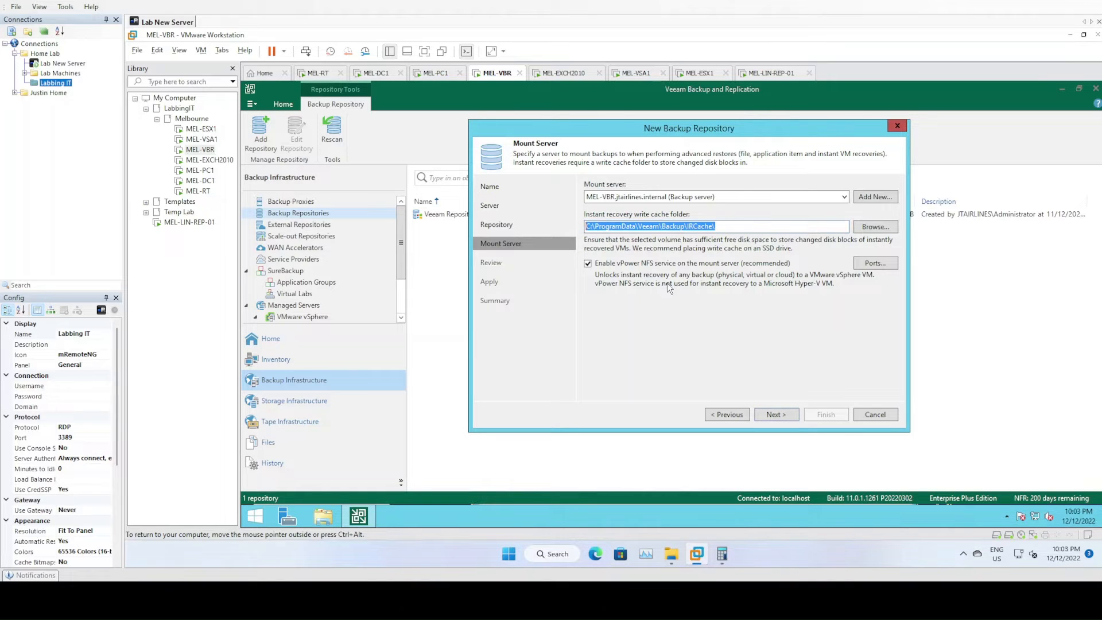
click(726, 227)
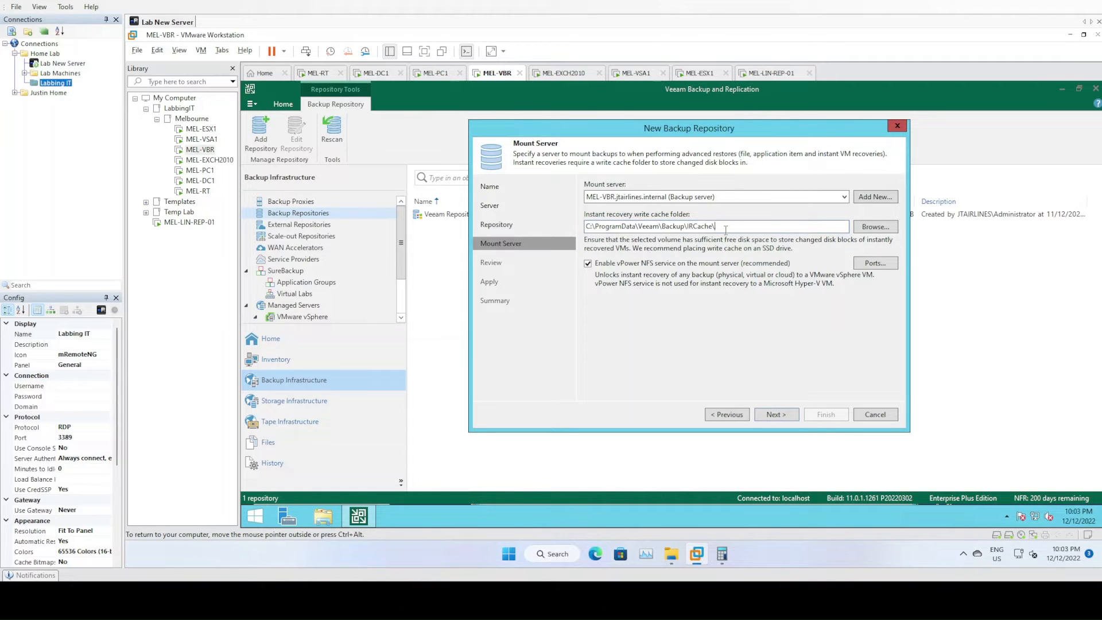
click(619, 198)
click(779, 416)
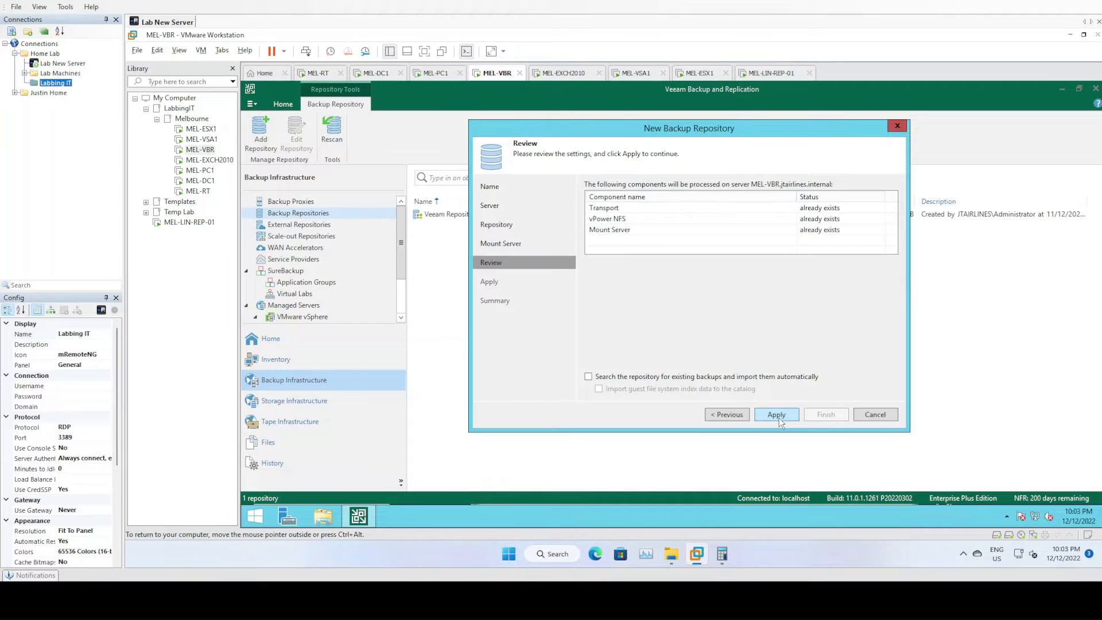
Apply the reviewed settings to create the MEL-LIN-REP-01 hardened repository and finish the wizard
click(779, 415)
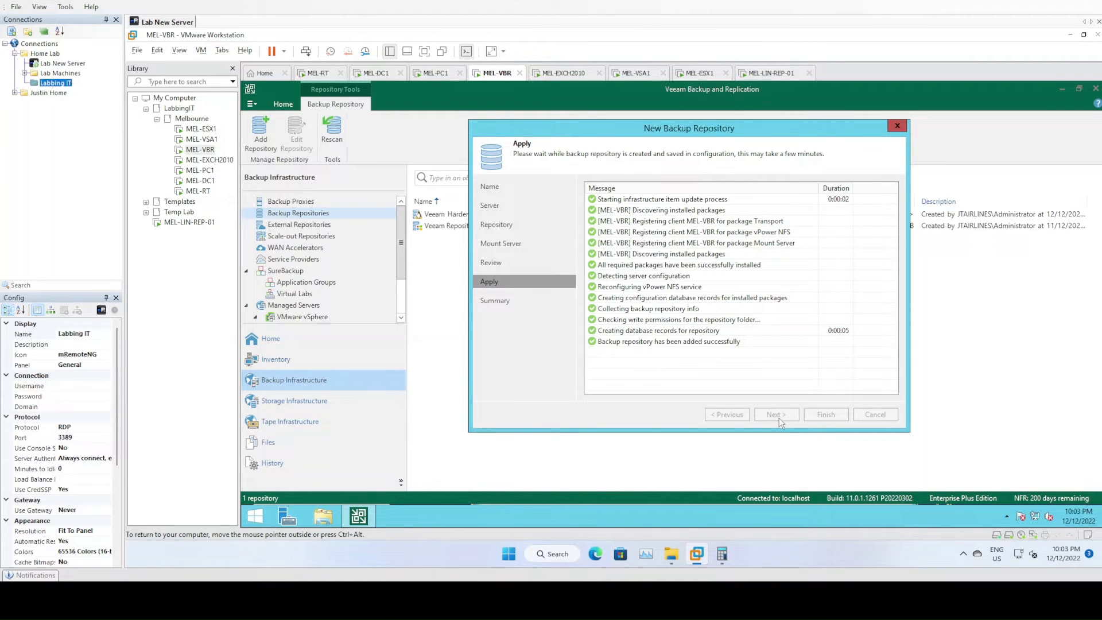
mouse_move(722, 554)
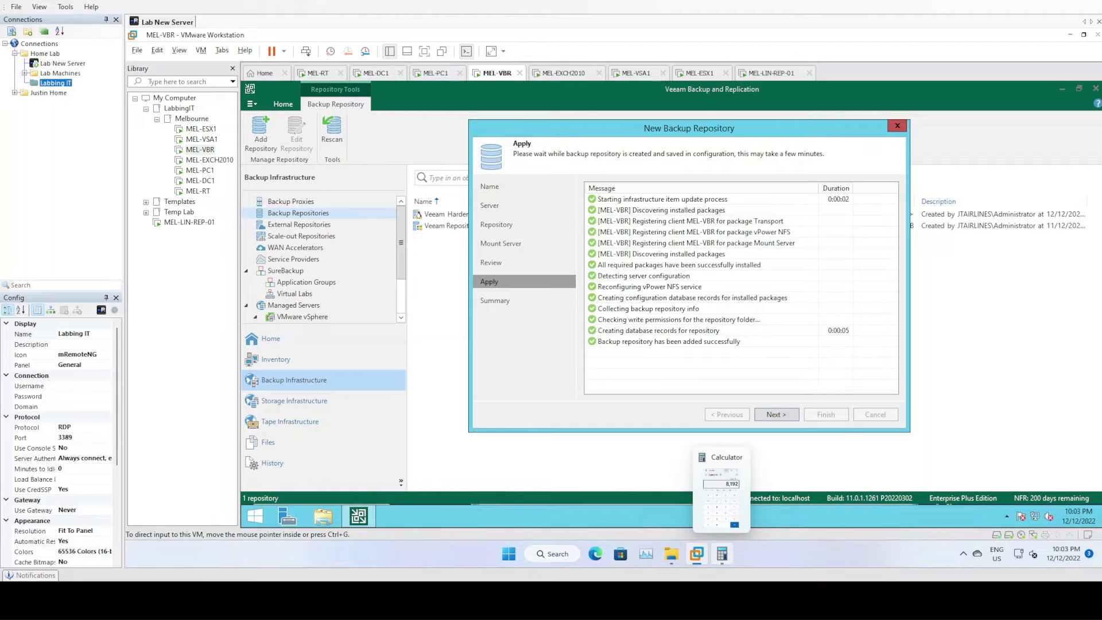
click(774, 418)
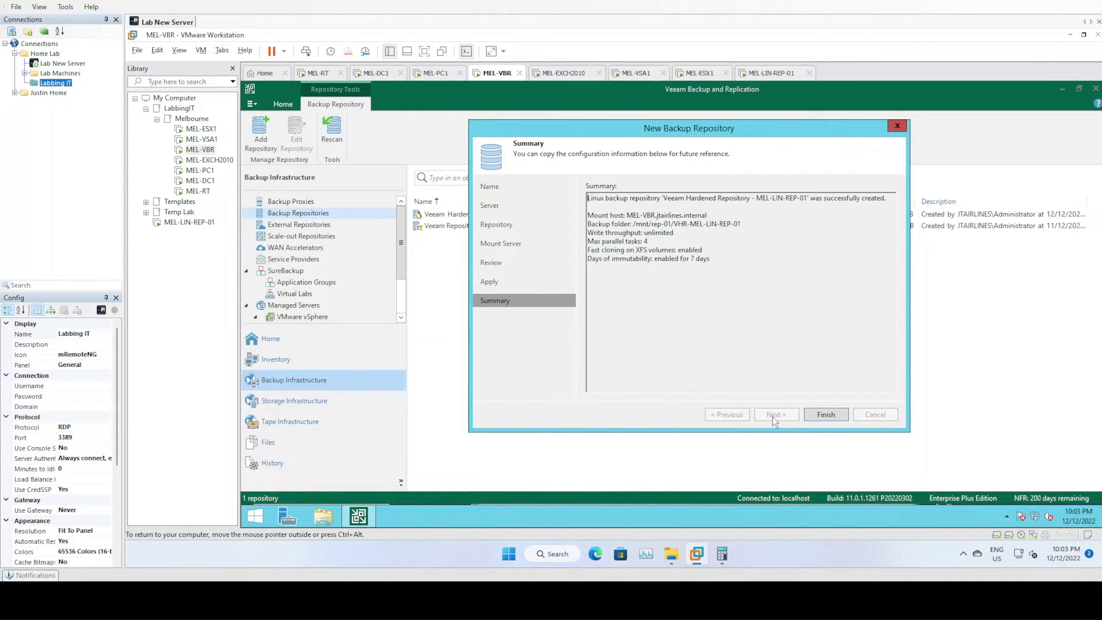
click(835, 418)
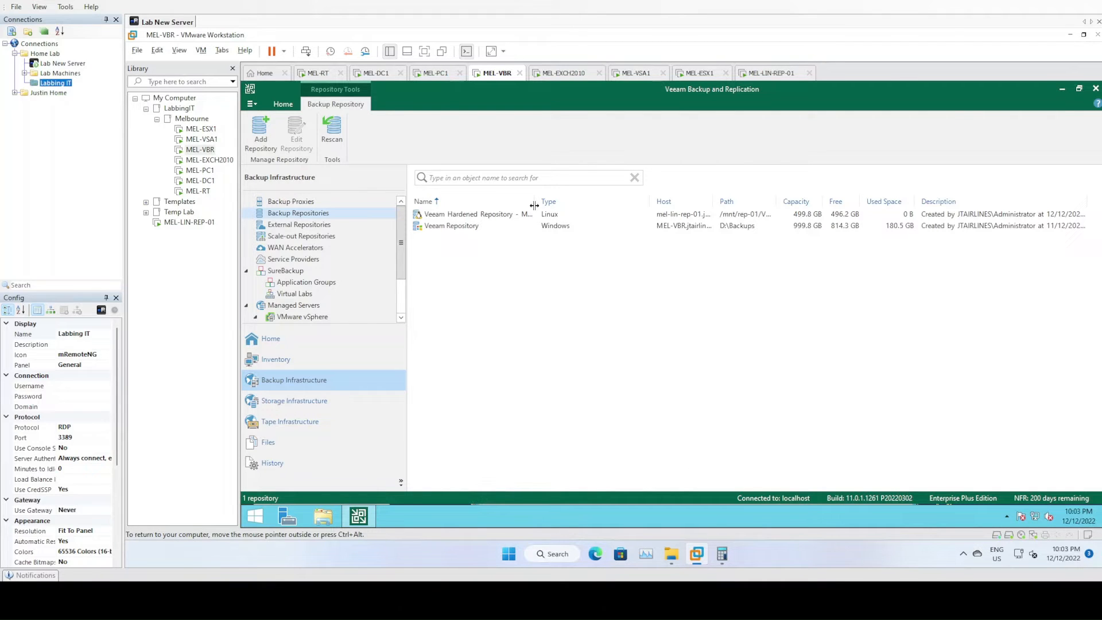
Widen the repository list's Name column and copy the hardened repository's name from its properties, closing them without changes
drag(536, 198, 606, 198)
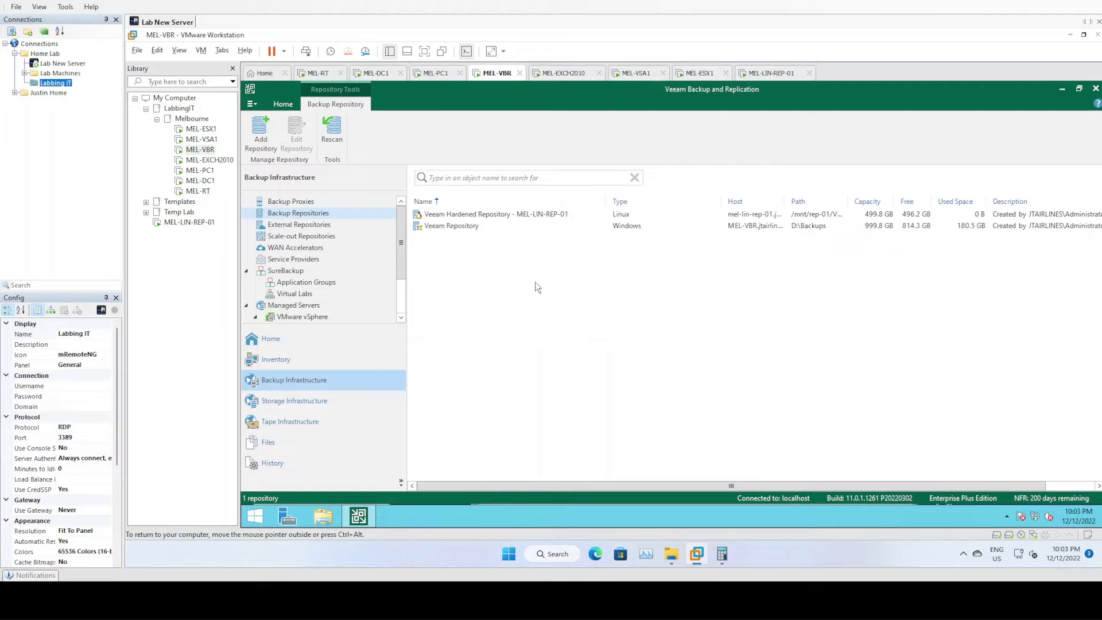
click(494, 215)
right_click(498, 216)
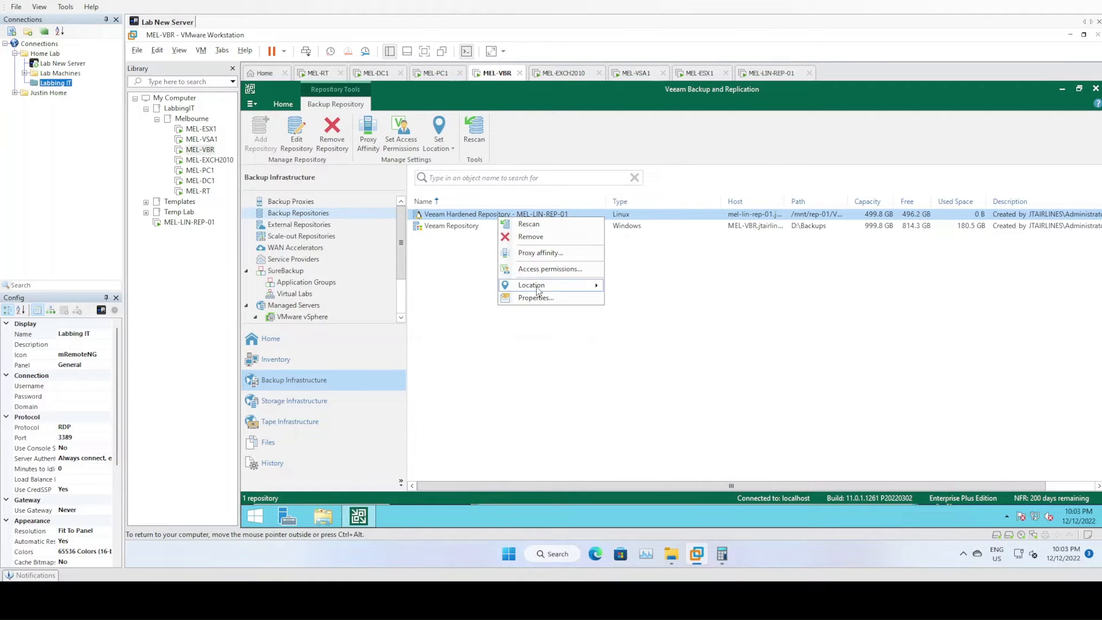
click(542, 296)
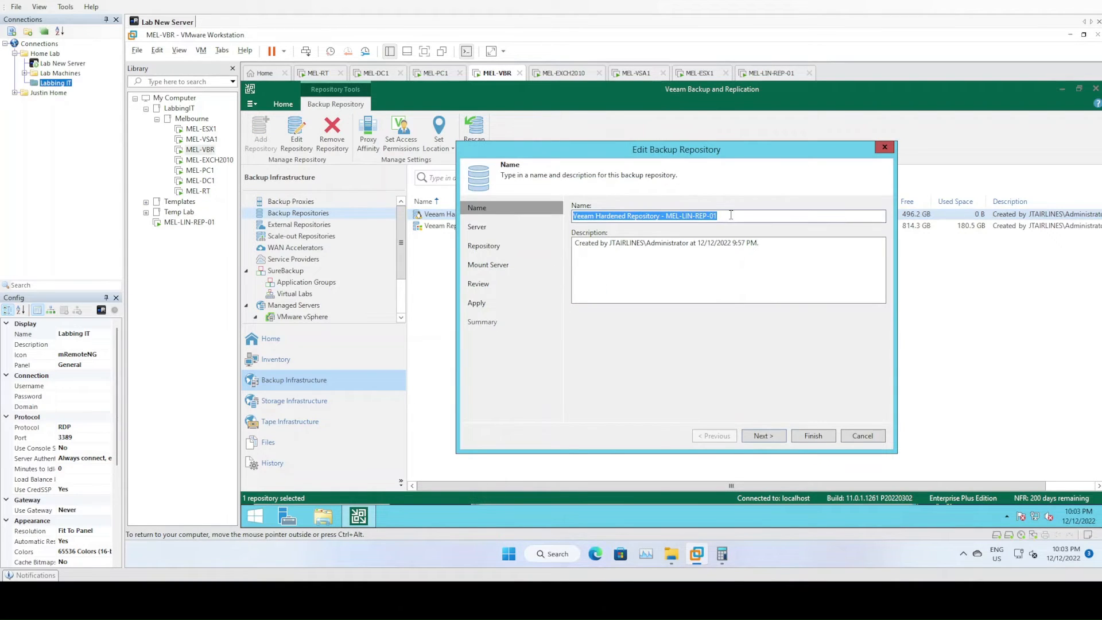
drag(718, 216, 560, 220)
key(ctrl+c)
click(863, 434)
Add a new direct attached Linux backup repository named "Veeam Hardened Repository - MEL-LIN-REP-02"
click(456, 273)
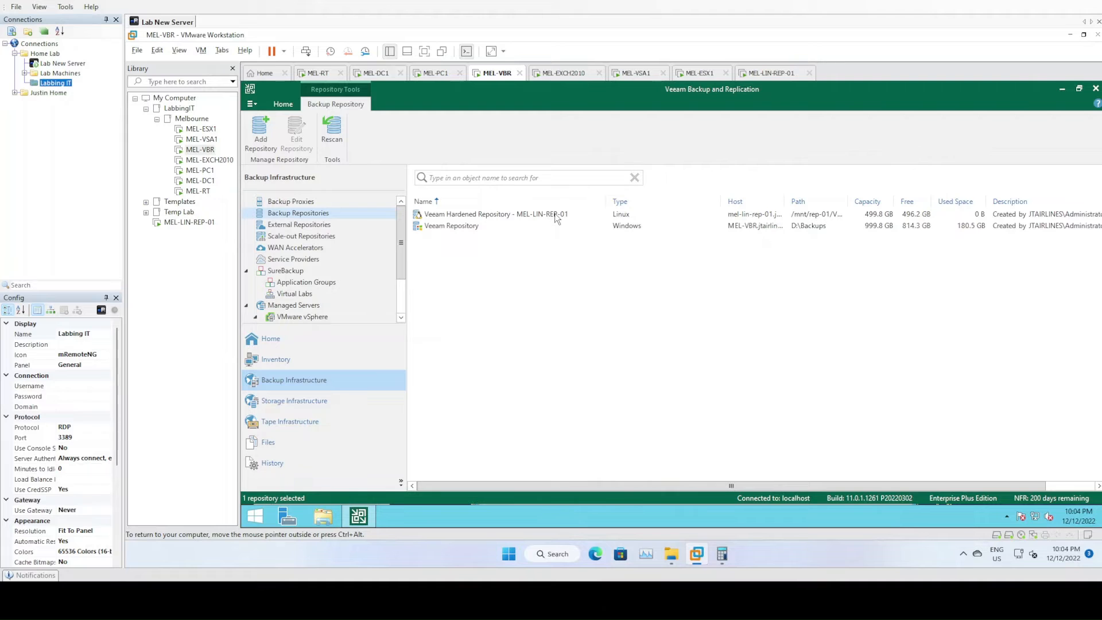
right_click(509, 263)
click(541, 269)
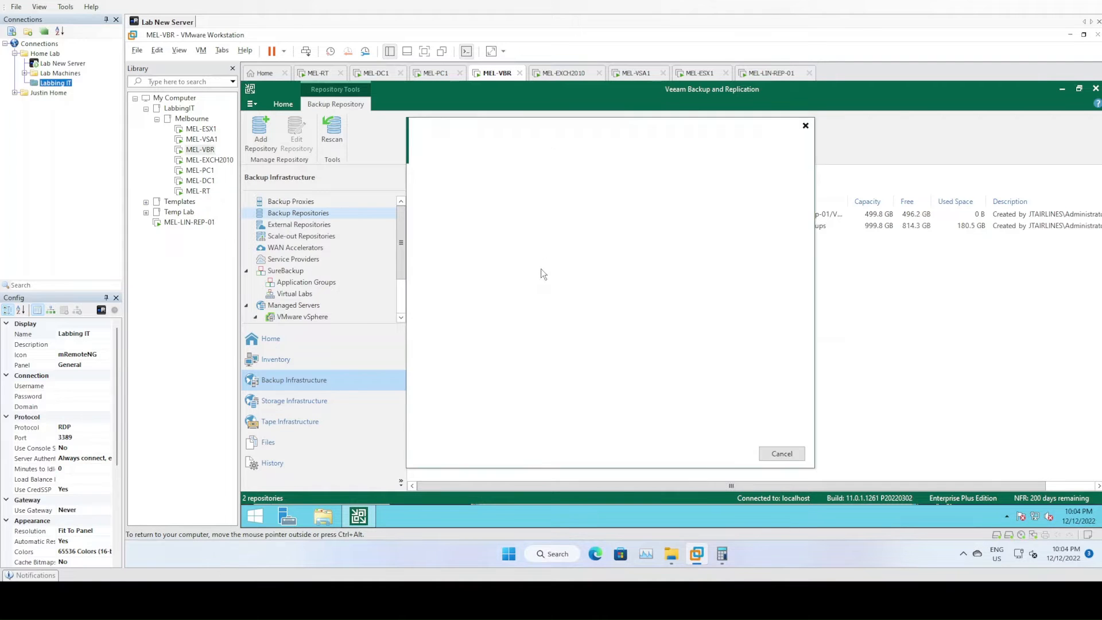
click(514, 192)
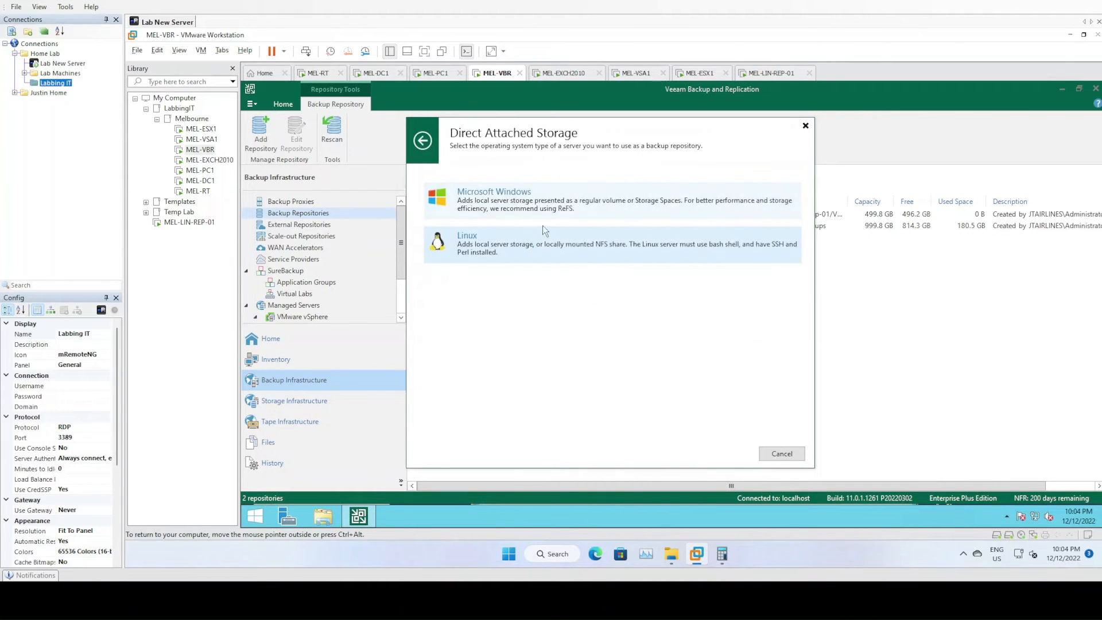
click(531, 242)
key(ctrl+v)
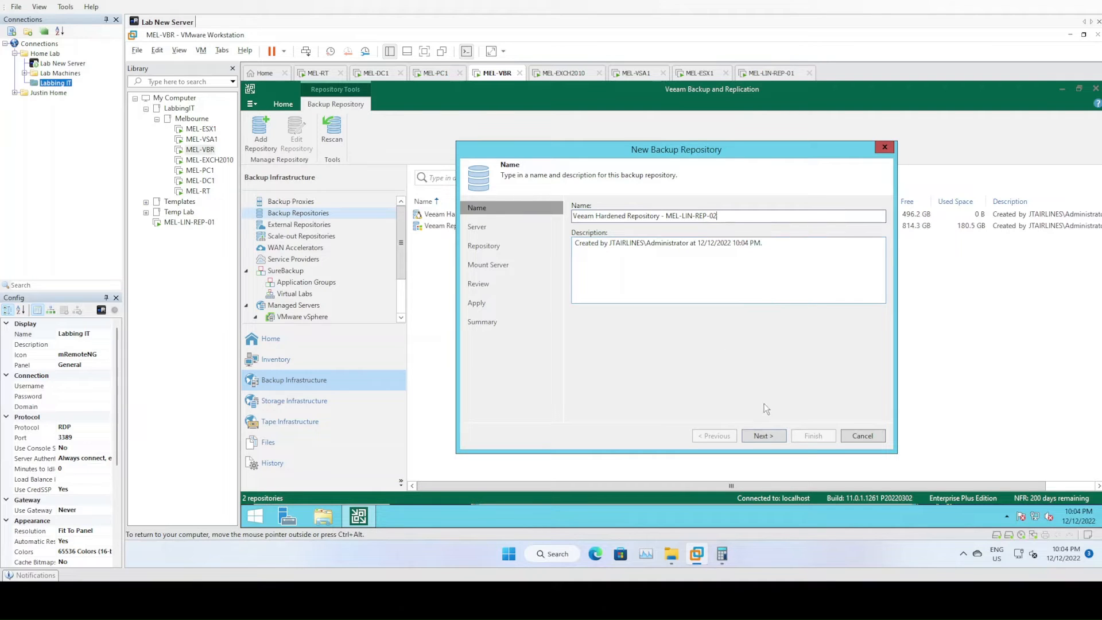
Populate the volumes of server mel-lin-rep-01, select /mnt/rep-02 (/dev/sdc), and continue to the repository settings
click(766, 436)
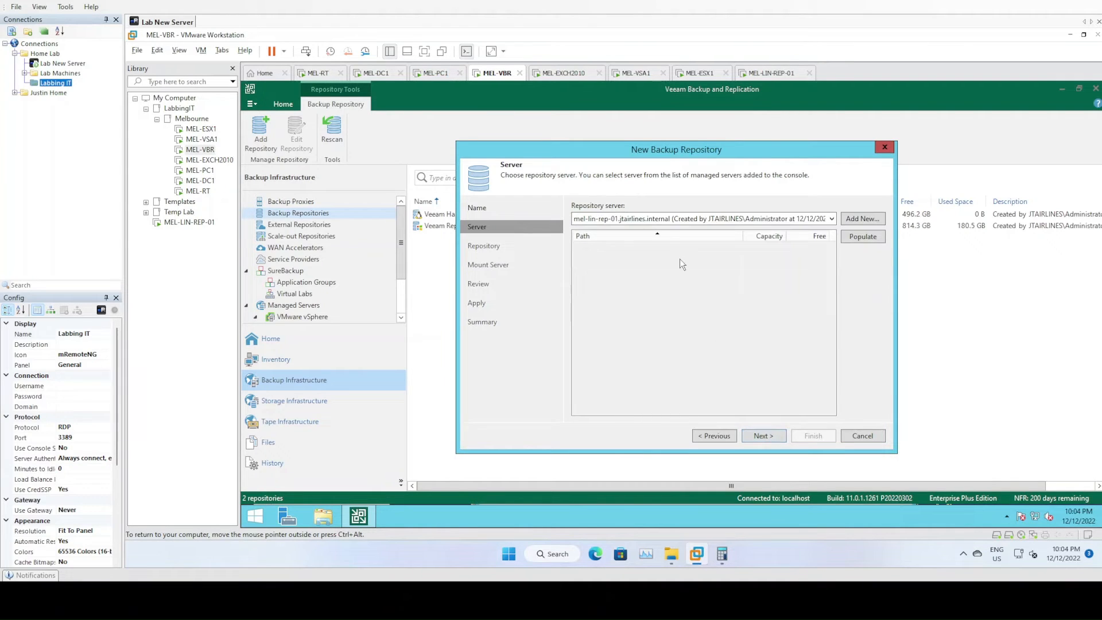
click(855, 241)
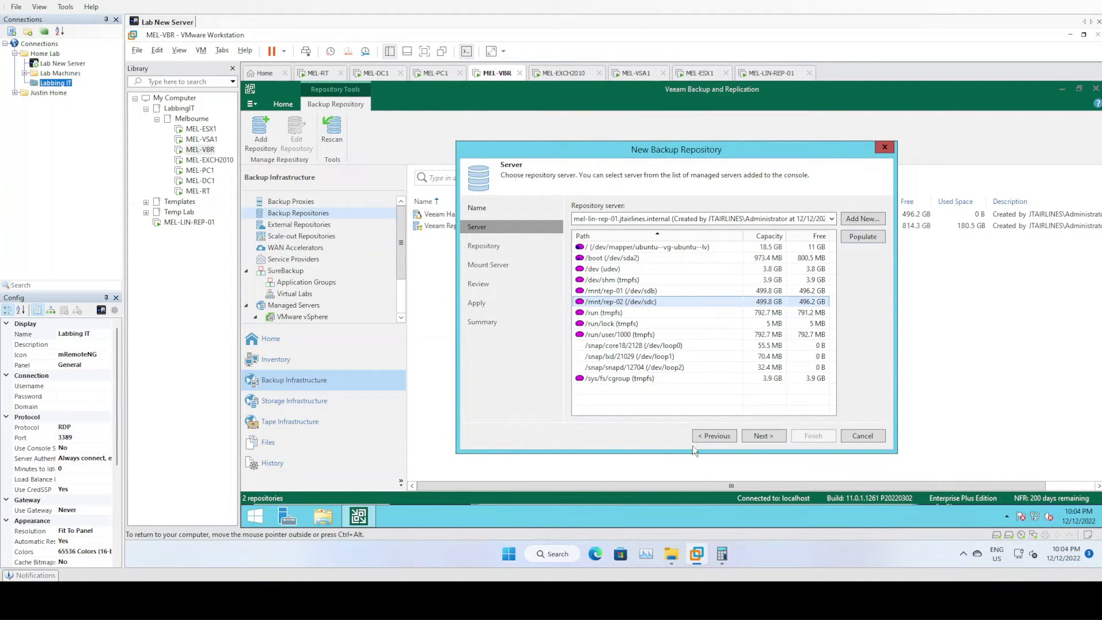
click(764, 436)
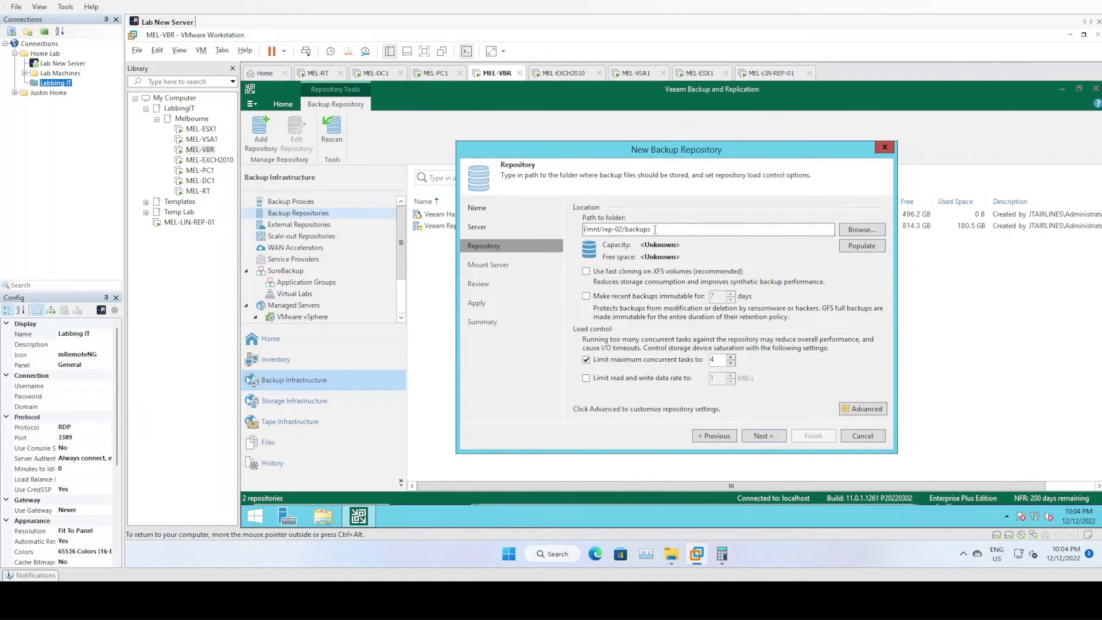
Set the second repository's folder path to /mnt/rep-02/VHR-MEL-LIN-REP-02
drag(626, 229, 660, 228)
key(ctrl+v)
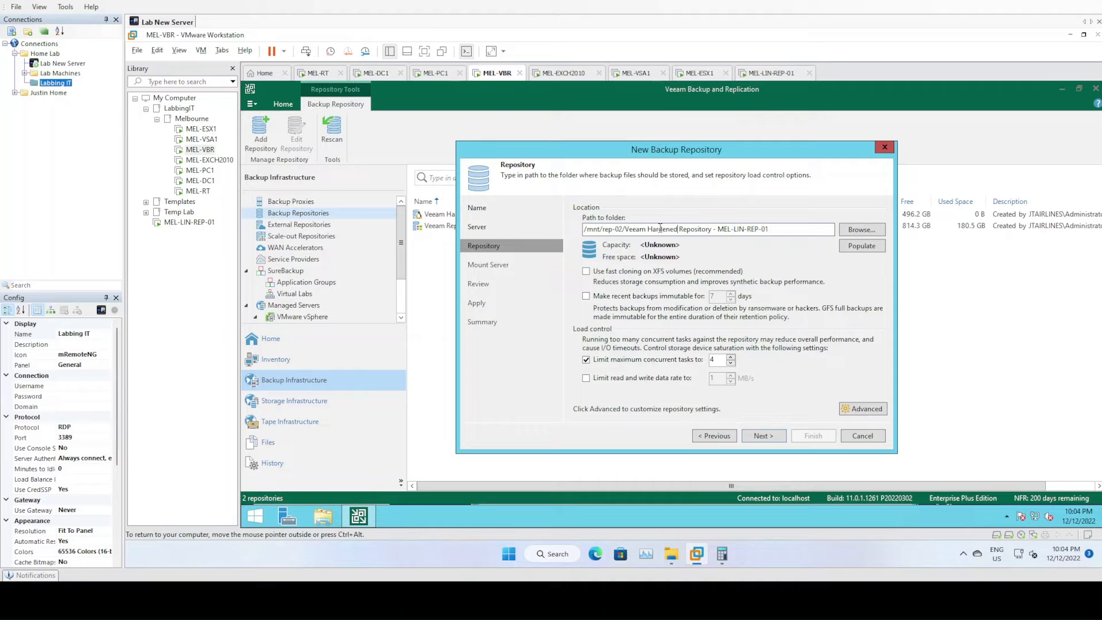
key(BackSpace)
key(BackSpace)
key(BackSpace)
key(BackSpace)
key(BackSpace)
key(BackSpace)
key(BackSpace)
key(BackSpace)
key(BackSpace)
key(BackSpace)
key(BackSpace)
key(BackSpace)
key(BackSpace)
key(BackSpace)
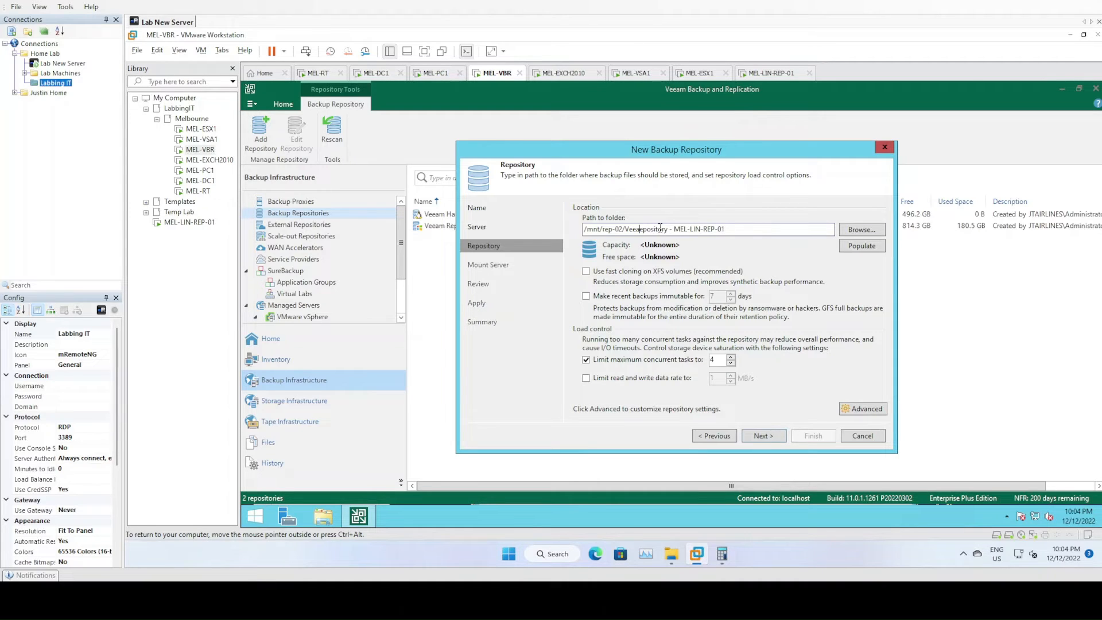
key(BackSpace)
key(BackSpace)
text(HRe)
key(Delete)
key(Delete)
key(Delete)
key(Delete)
key(Delete)
key(Delete)
key(Delete)
key(Delete)
key(Delete)
key(Delete)
key(Delete)
key(BackSpace)
text(2)
Enable XFS fast cloning, 7-day immutability of recent backups, and per-machine backup files for the second repository
click(616, 272)
click(625, 297)
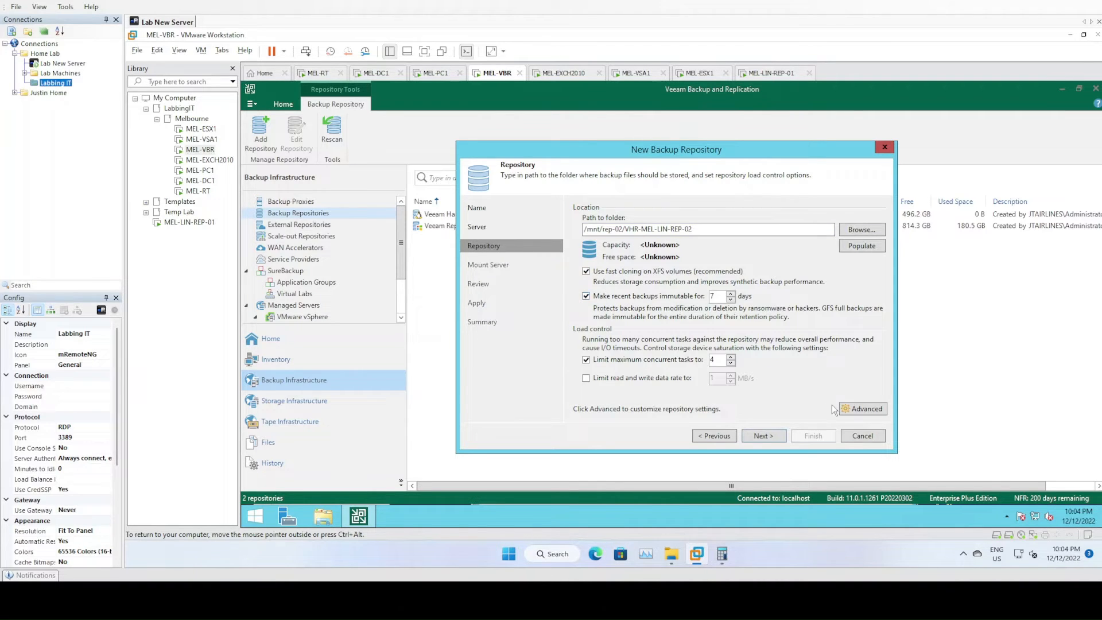
click(855, 408)
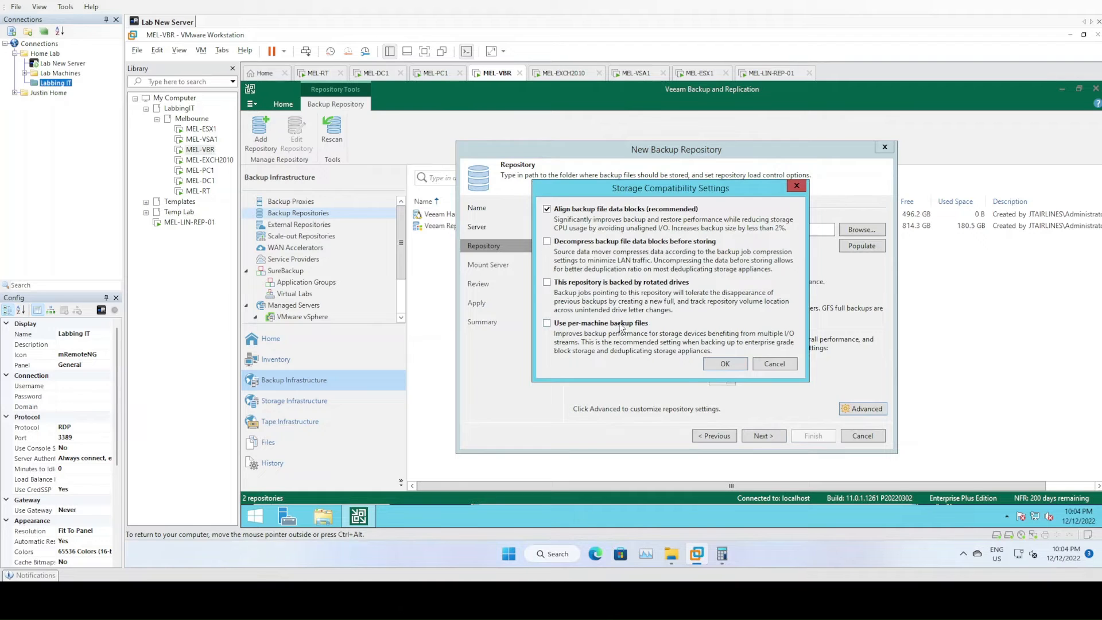
click(623, 323)
click(724, 363)
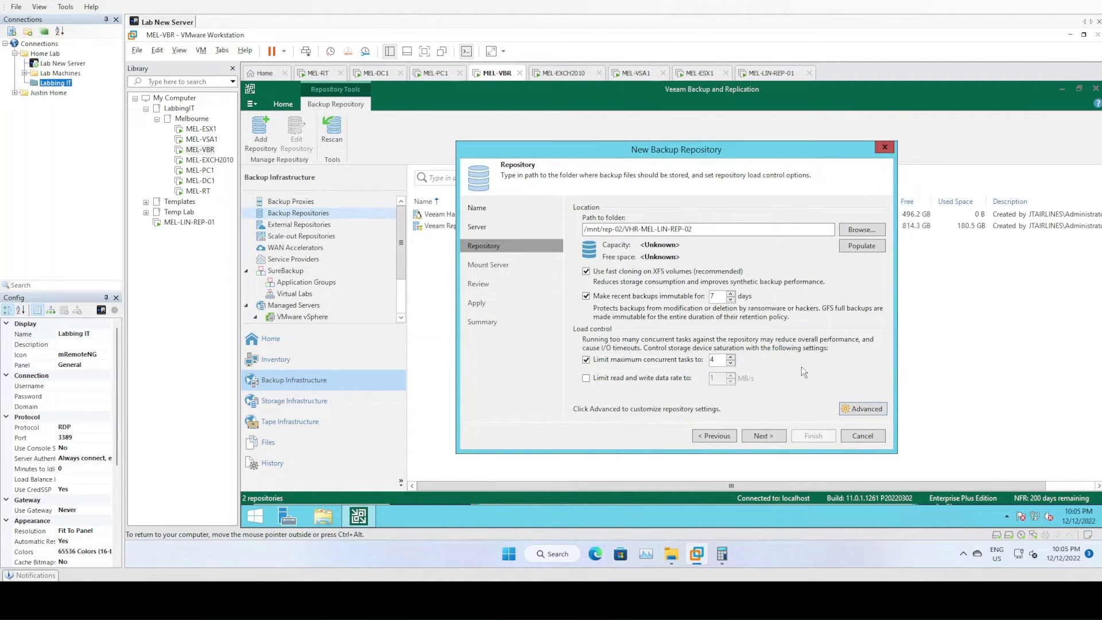
Accept the default mount server settings, apply the configuration to create the second repository, and continue to its summary
click(771, 442)
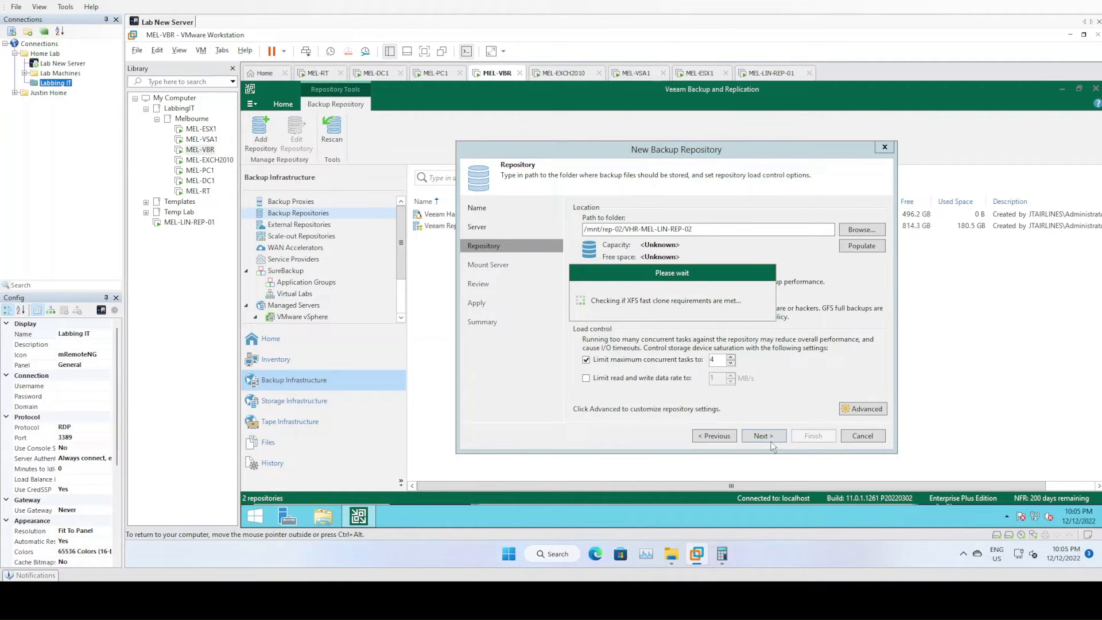
click(770, 441)
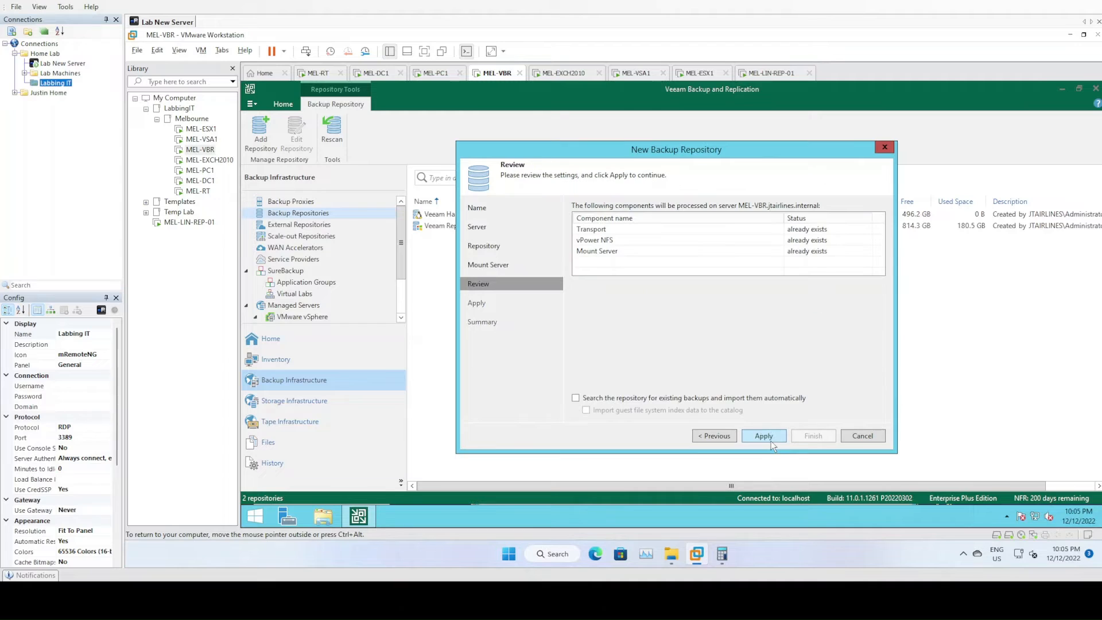
click(770, 440)
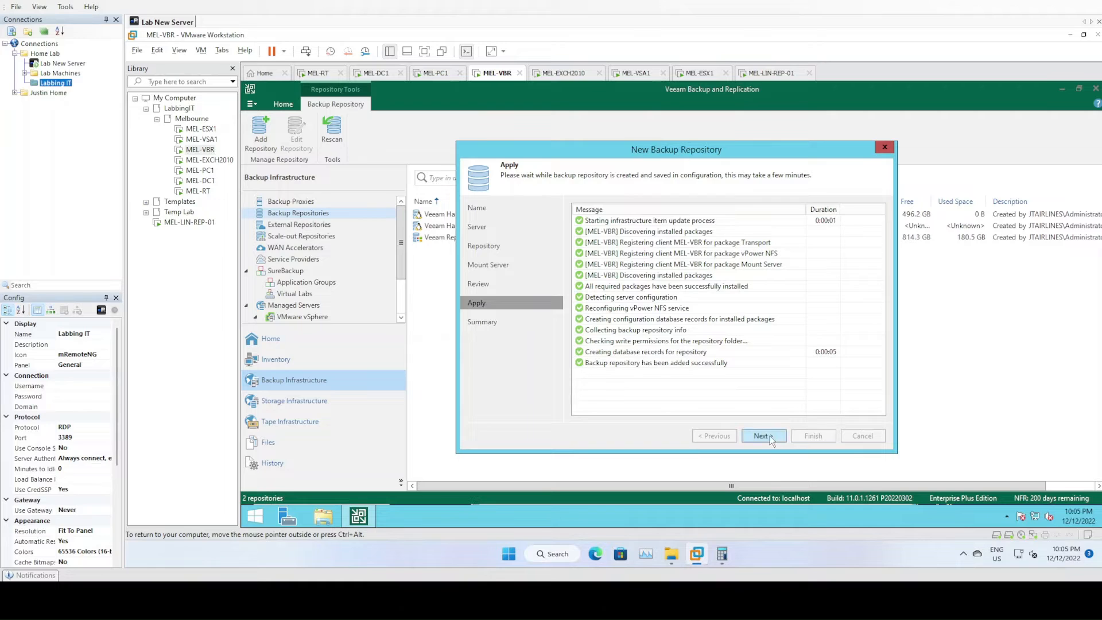
click(769, 435)
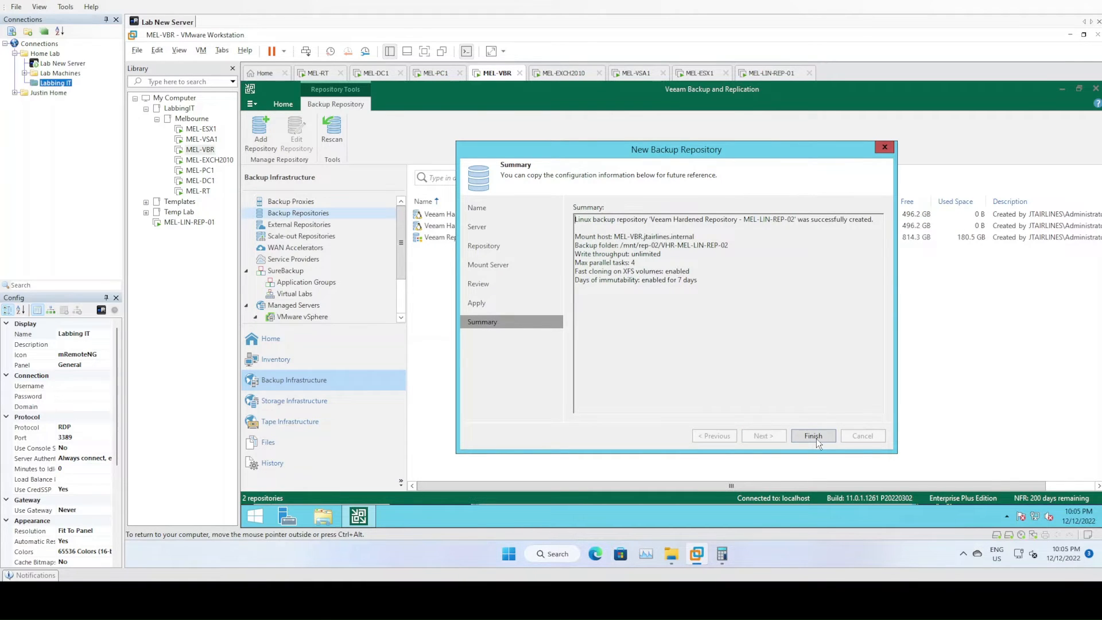
Finish the second repository's wizard and check both hardened repositories in the backup repositories list
click(813, 436)
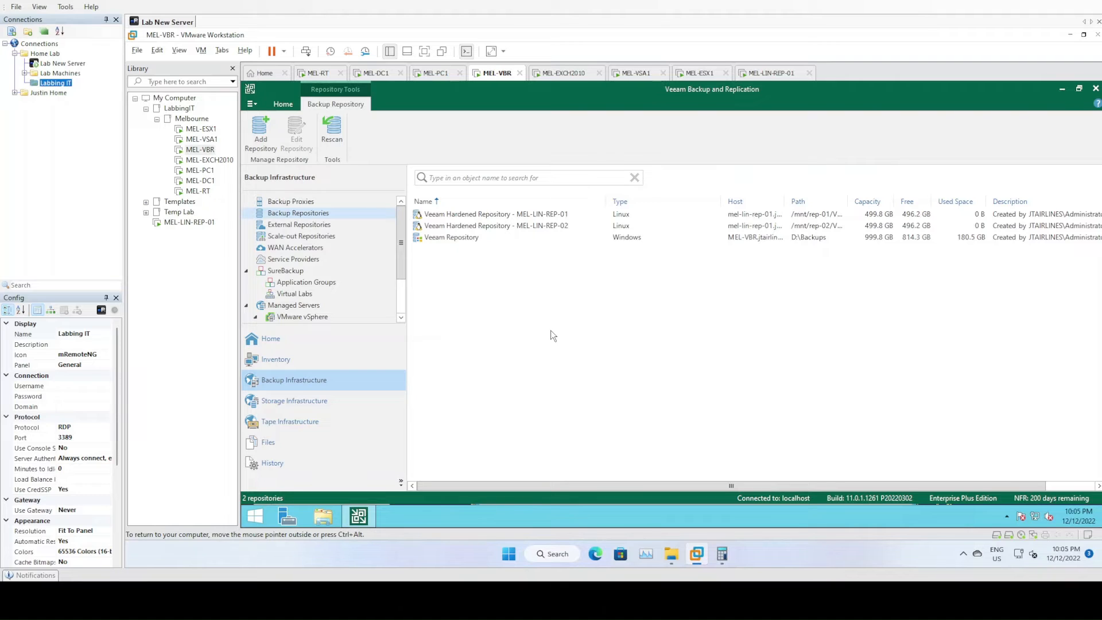
click(520, 229)
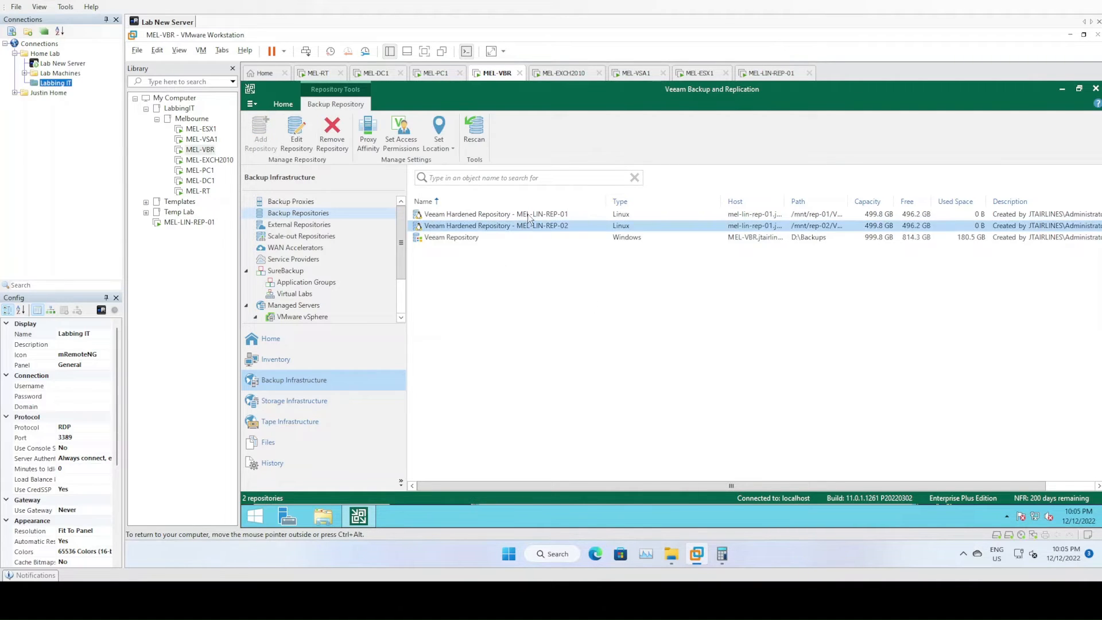
click(553, 313)
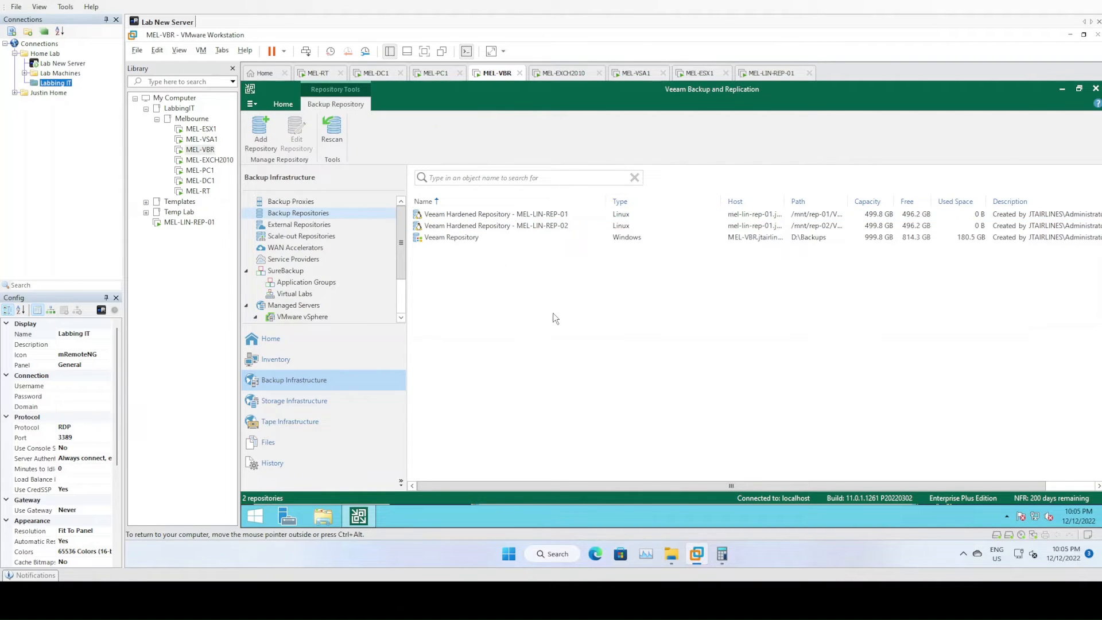
click(543, 226)
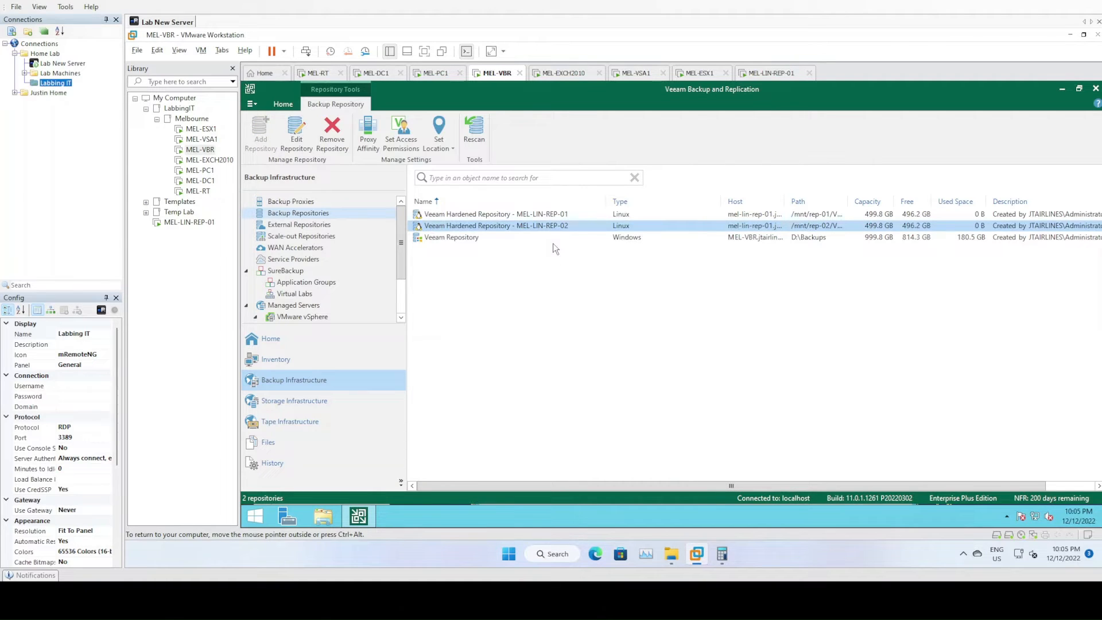
click(534, 214)
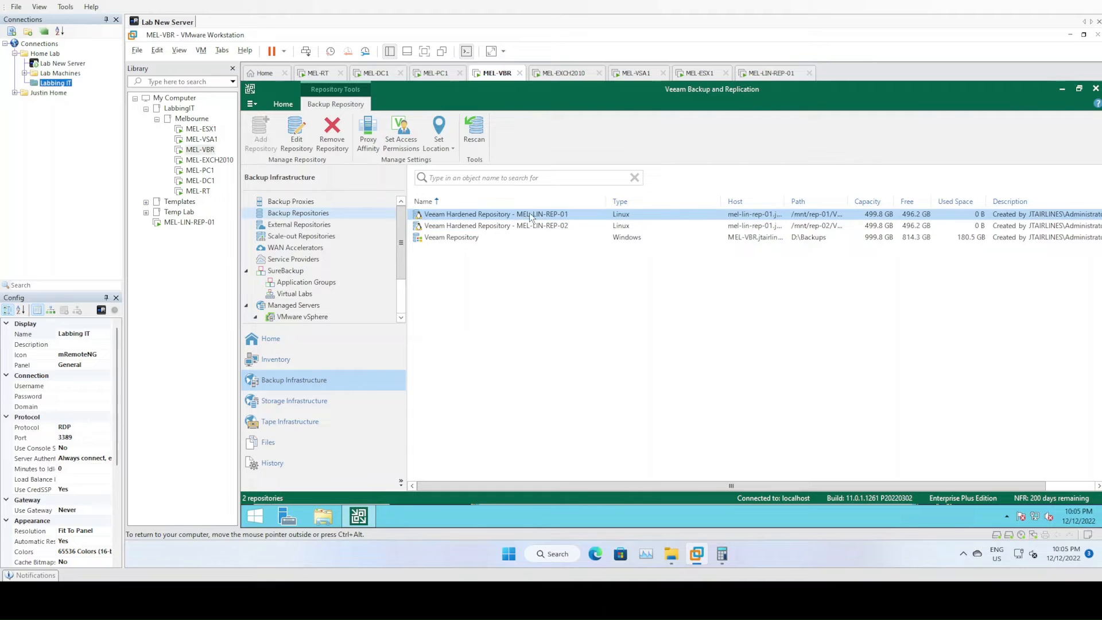
click(571, 290)
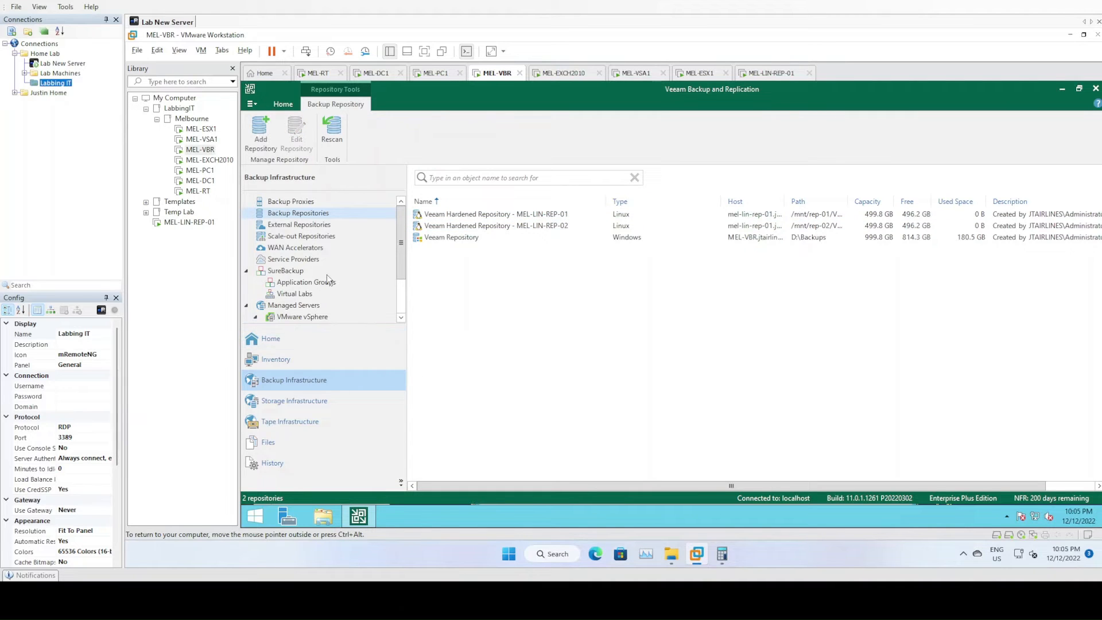
Start a new scale-out backup repository and try to name it Veeam Hardened Repository - MEL-LIN-REP-01
click(295, 238)
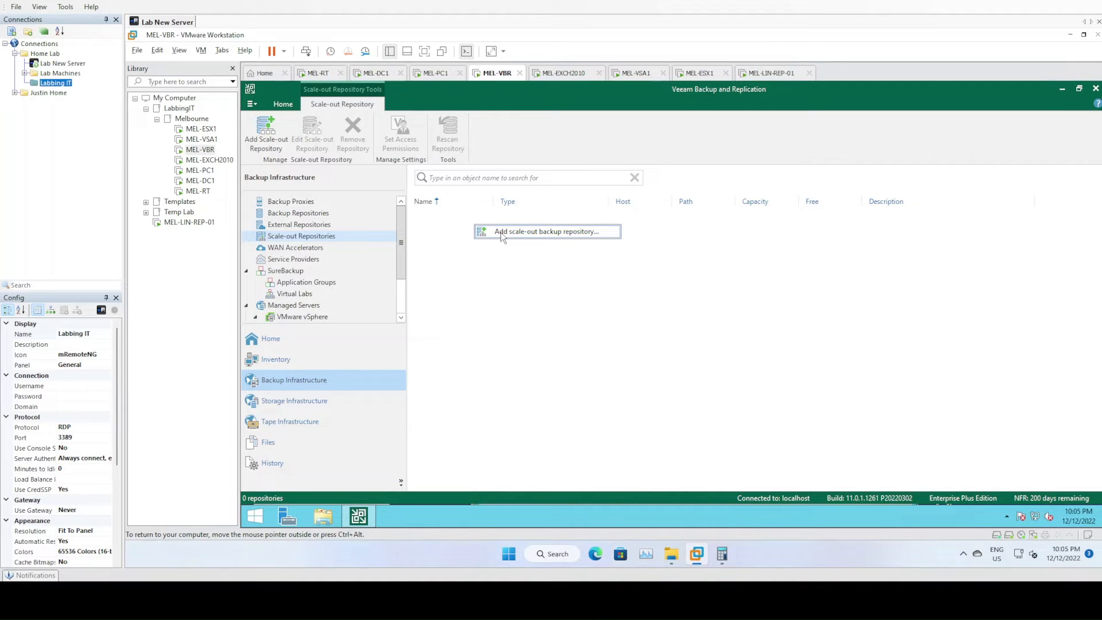
click(501, 232)
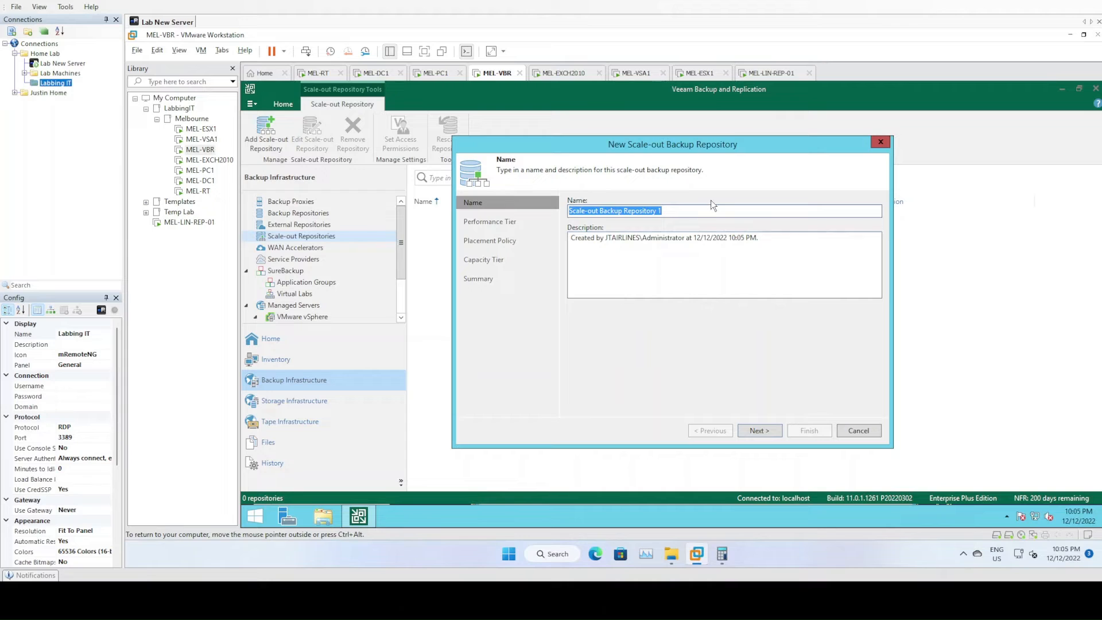
drag(708, 147, 696, 178)
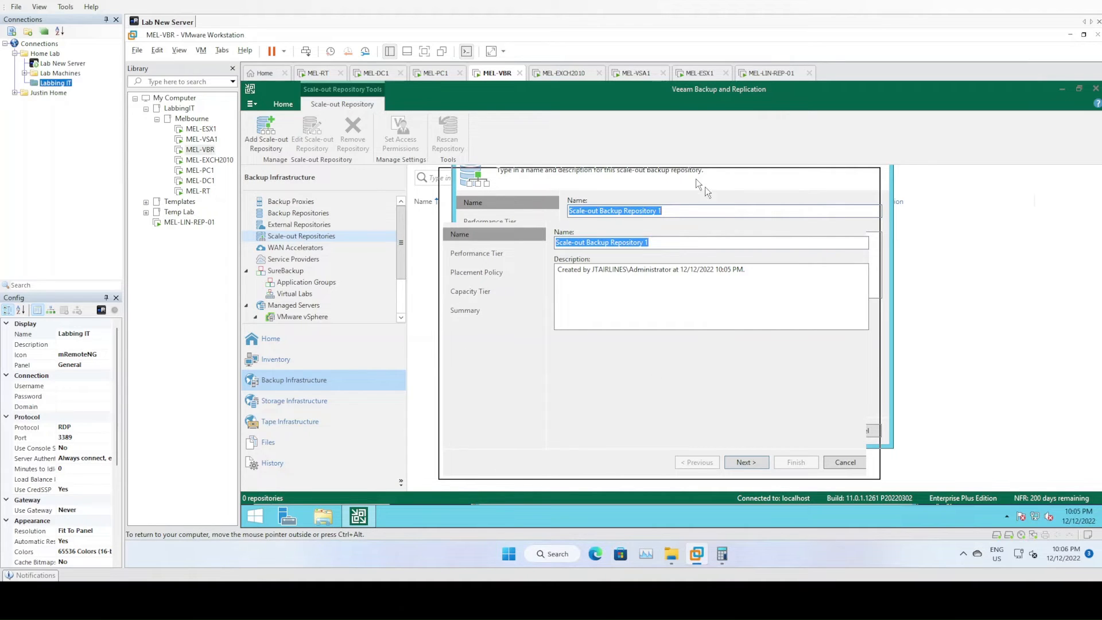
drag(654, 242, 542, 243)
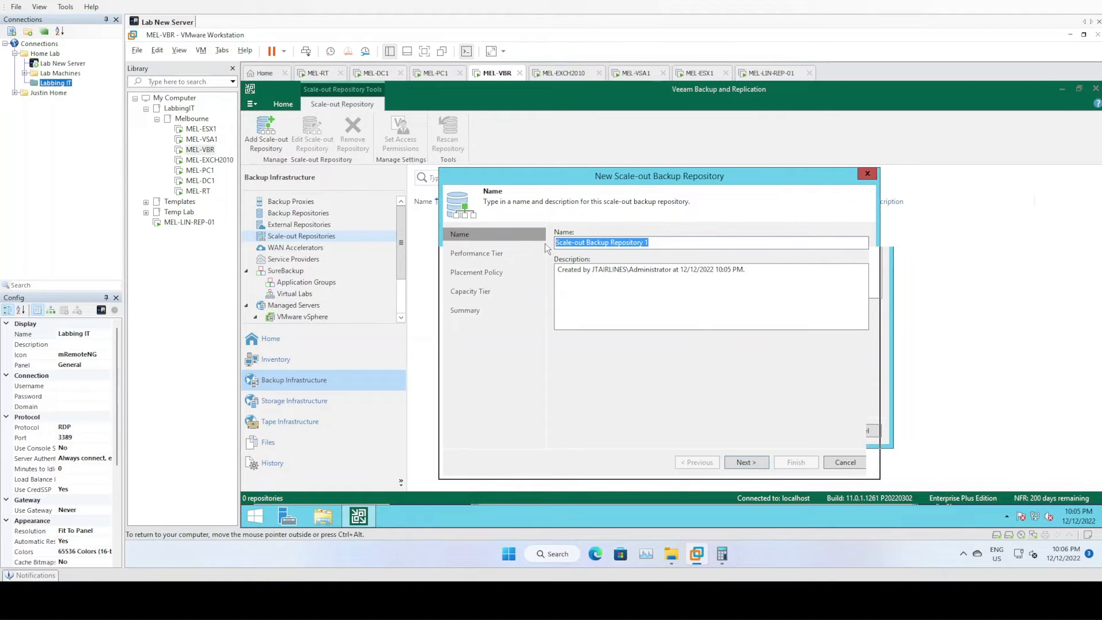
text(Veeam Lin)
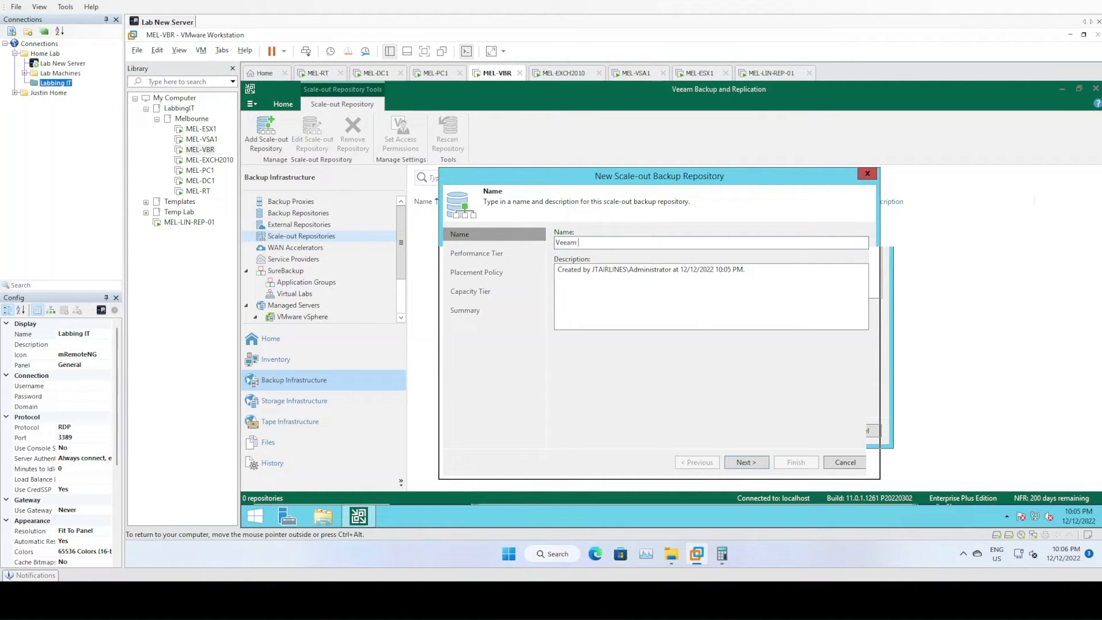
text(ux R)
key(BackSpace)
key(BackSpace)
key(BackSpace)
key(BackSpace)
key(BackSpace)
key(BackSpace)
key(BackSpace)
key(BackSpace)
key(BackSpace)
key(BackSpace)
key(BackSpace)
key(BackSpace)
key(BackSpace)
key(Return)
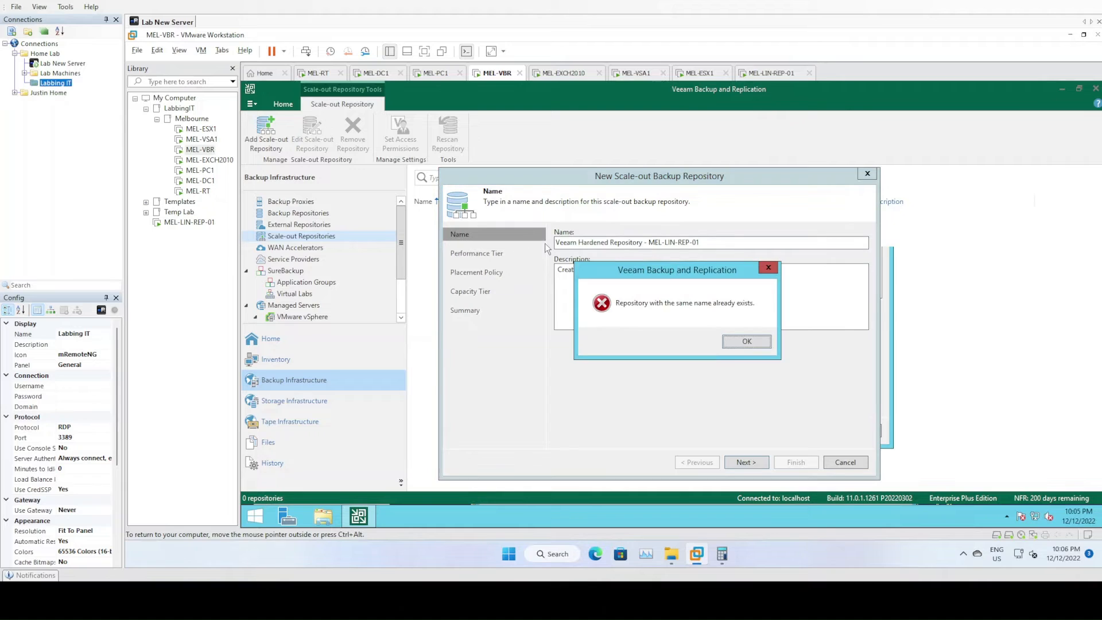
Rename the scale-out repository as Veeam Hardened Repository SOBR and continue to the performance tier
click(745, 341)
drag(648, 243, 739, 243)
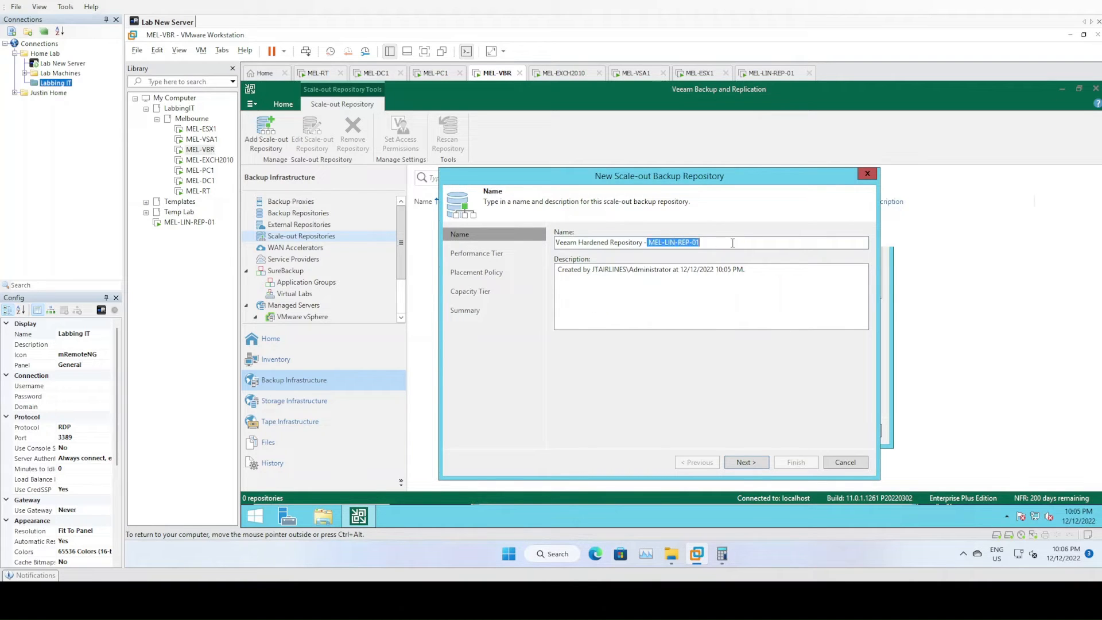
key(BackSpace)
key(BackSpace)
key(BackSpace)
text(SOB)
key(Return)
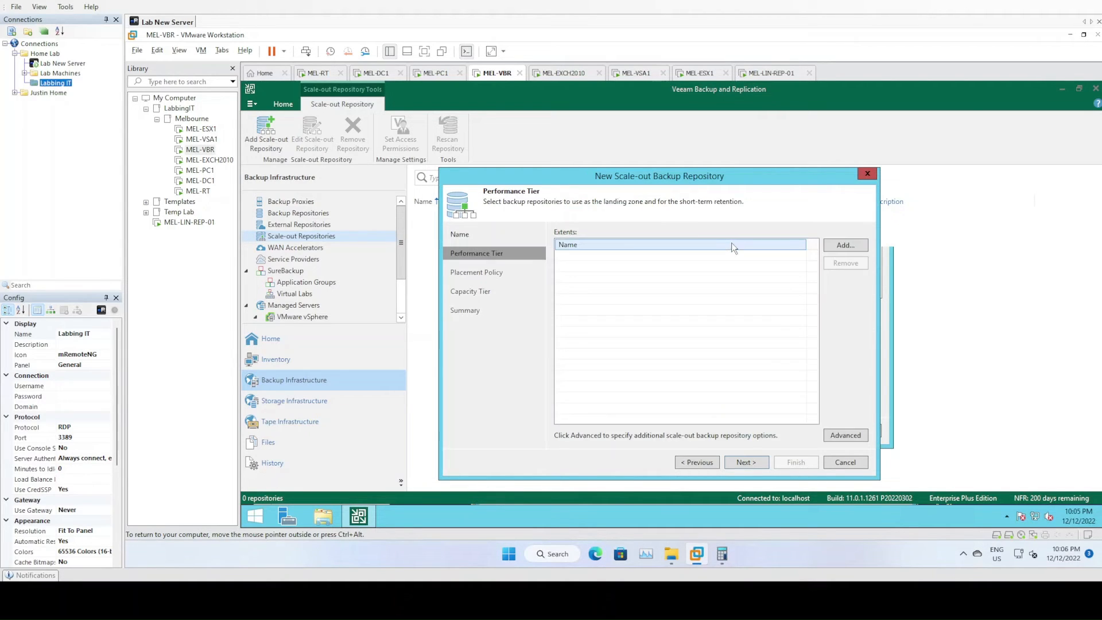
Add the MEL-LIN-REP-01 and MEL-LIN-REP-02 hardened repositories as extents, keep per-machine backup files enabled, and continue to the placement policy
click(834, 245)
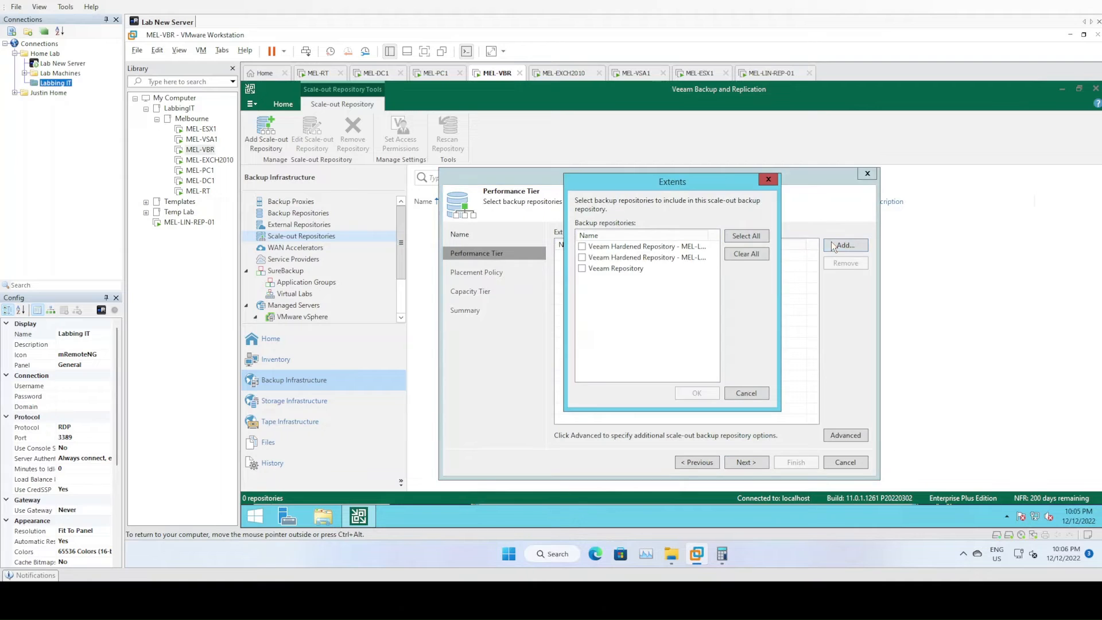
click(582, 246)
click(582, 257)
click(699, 394)
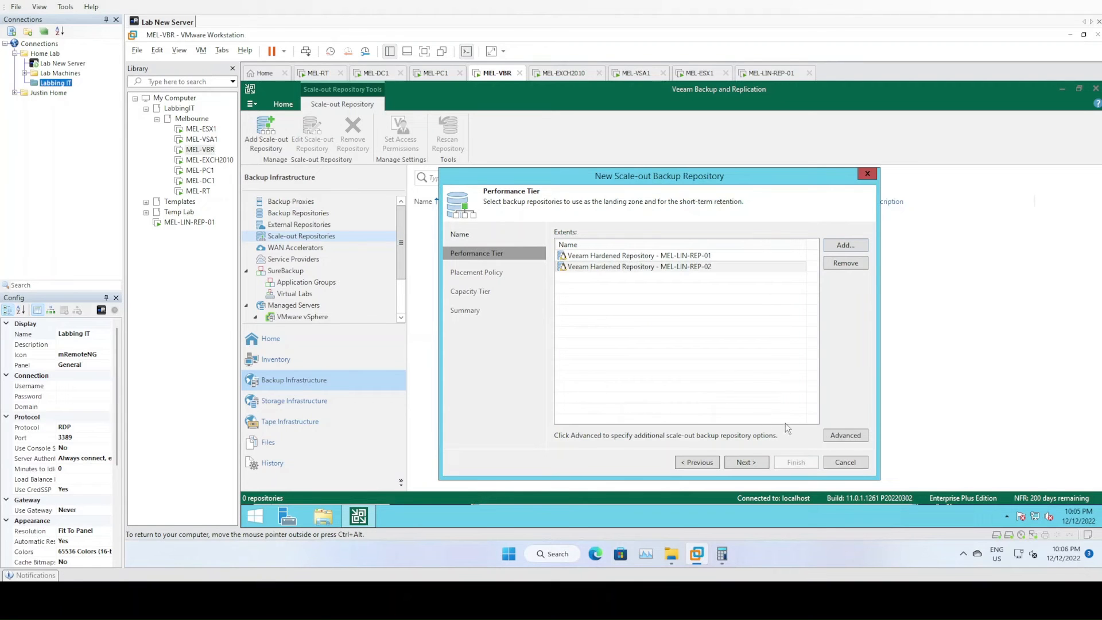
click(856, 438)
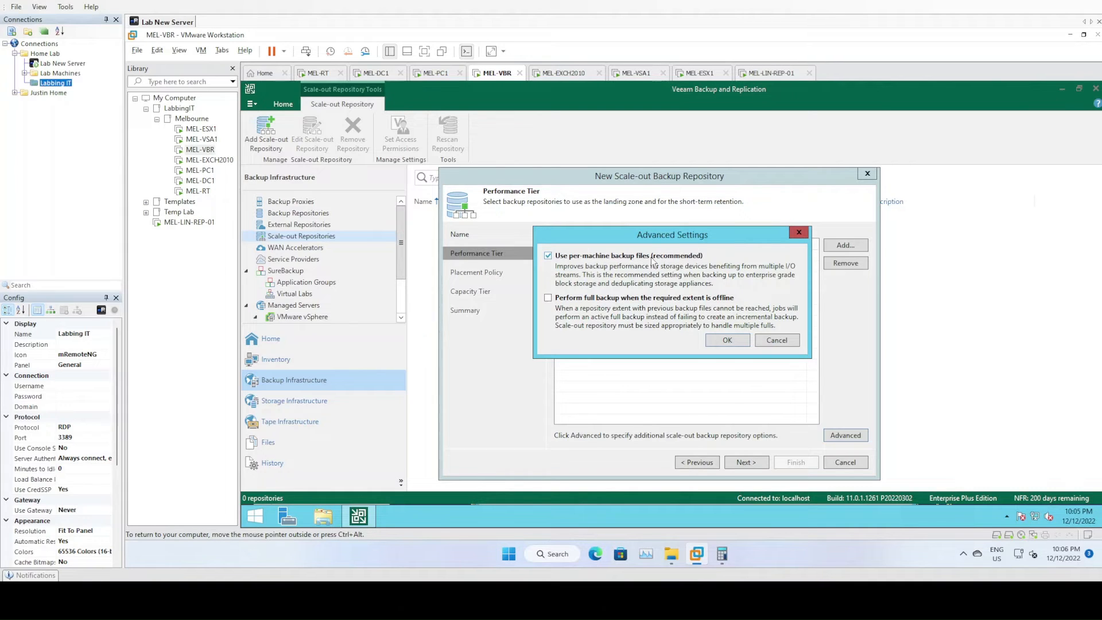
click(727, 340)
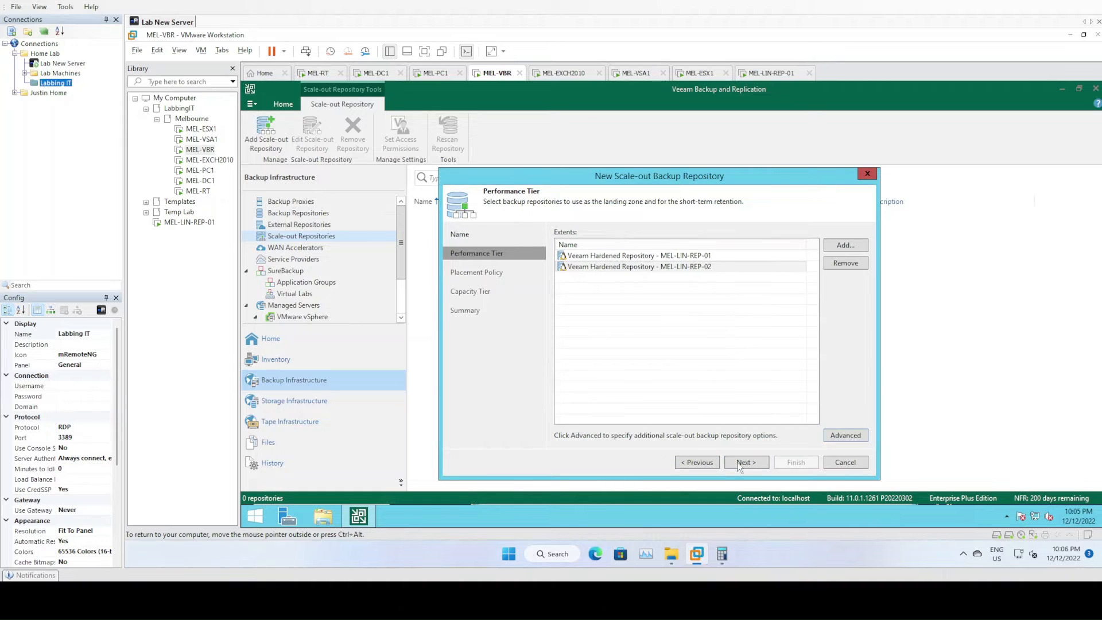
click(755, 467)
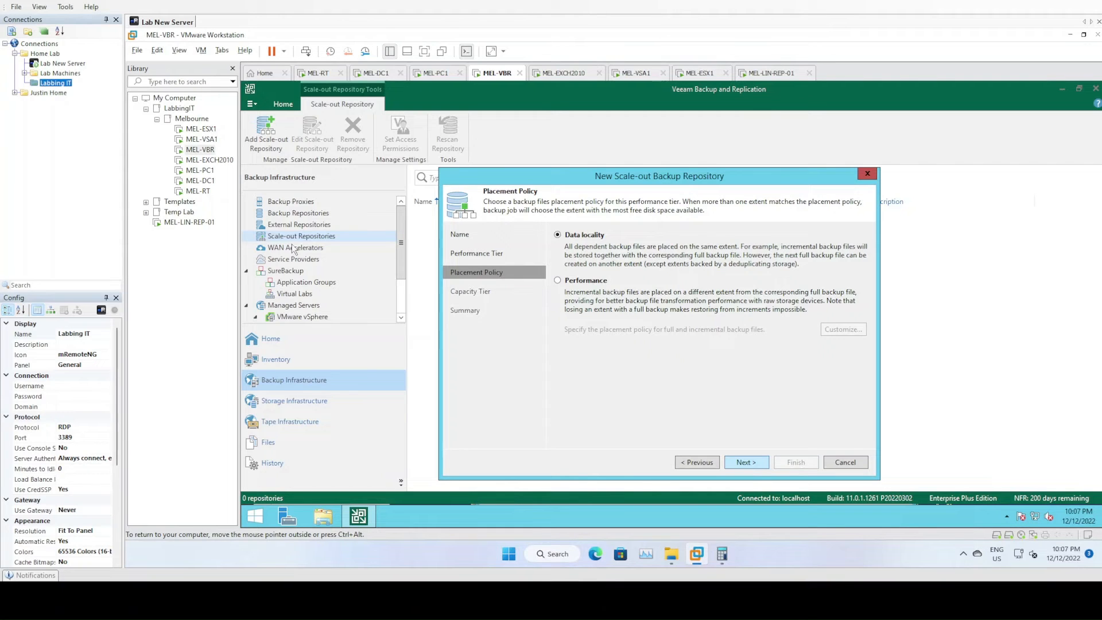
Keep the Data locality placement policy, leave object storage capacity disabled, and create the scale-out repository
drag(554, 181, 617, 166)
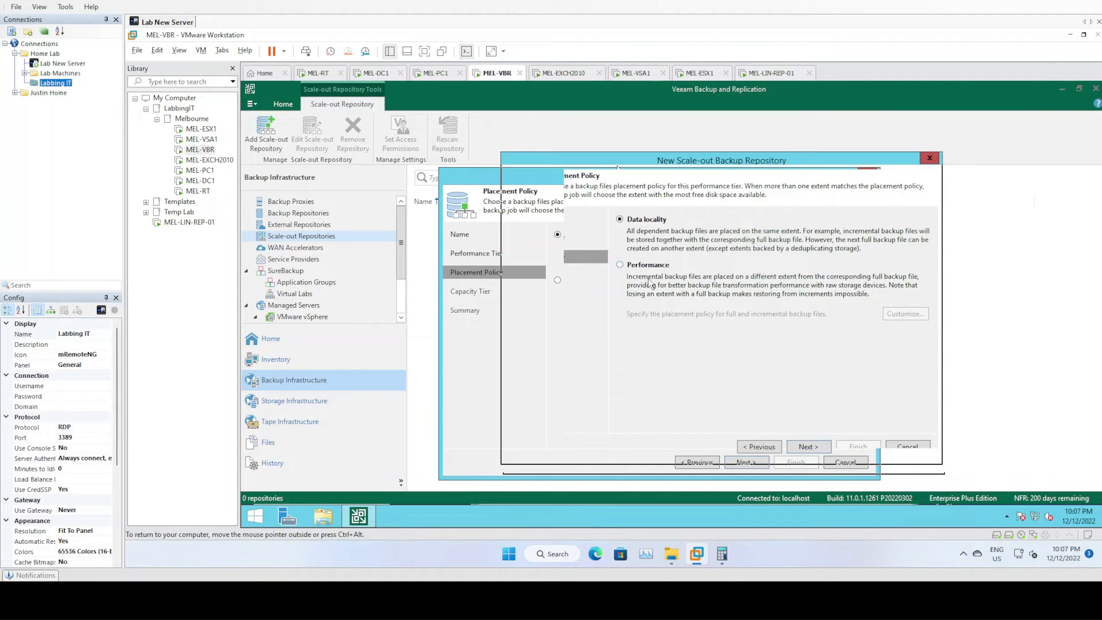
click(807, 448)
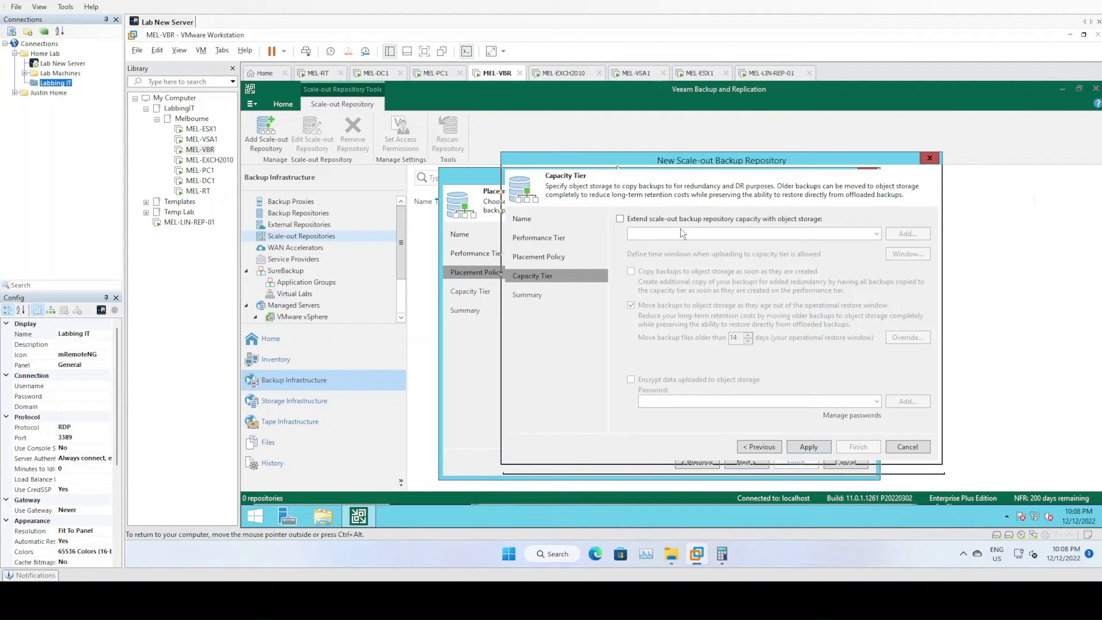
click(821, 444)
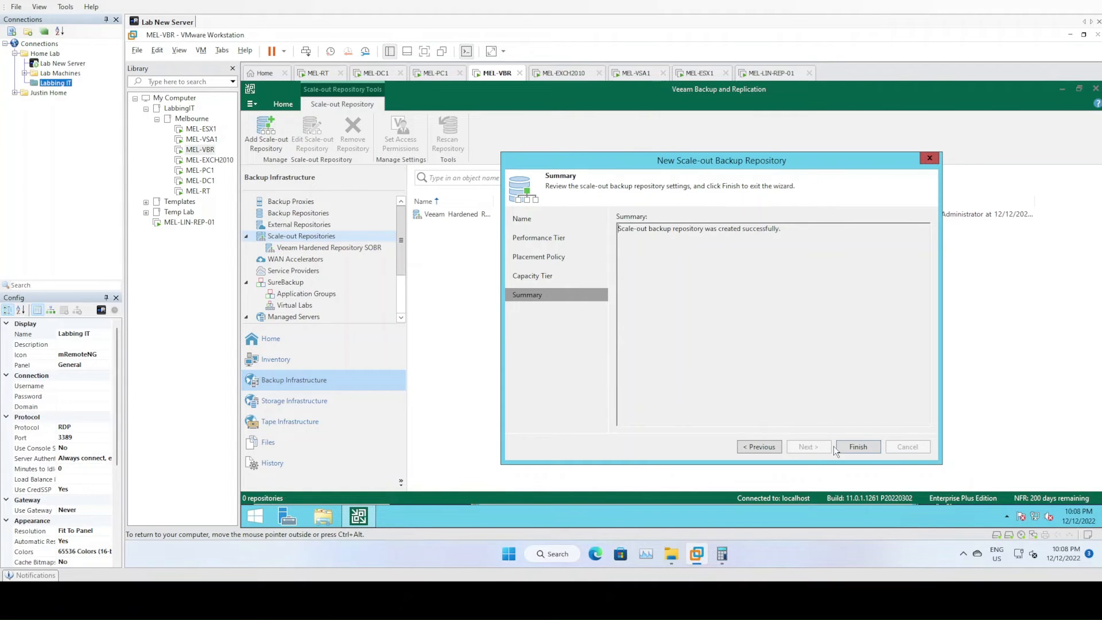
click(858, 446)
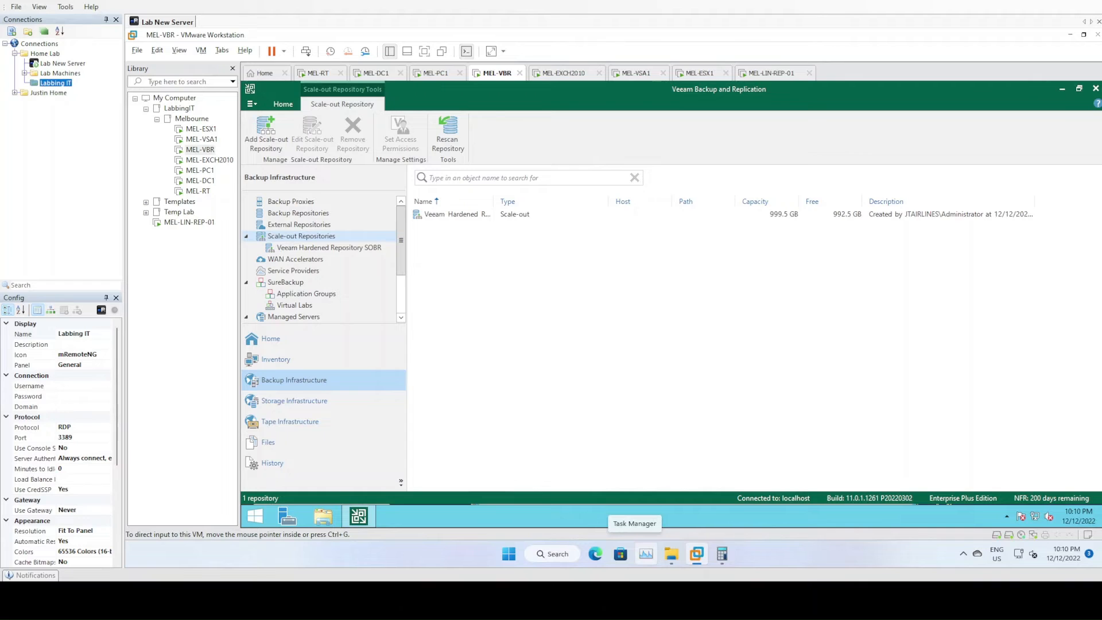
Review the new scale-out repository's capacity and the hardened repositories that serve as its extents
click(484, 216)
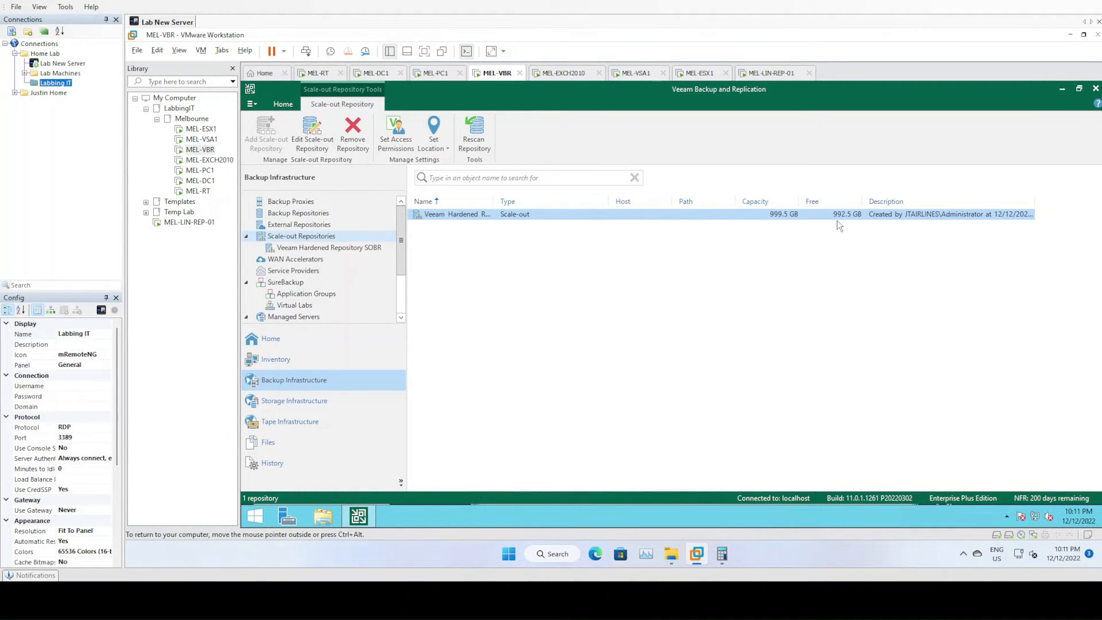
click(314, 216)
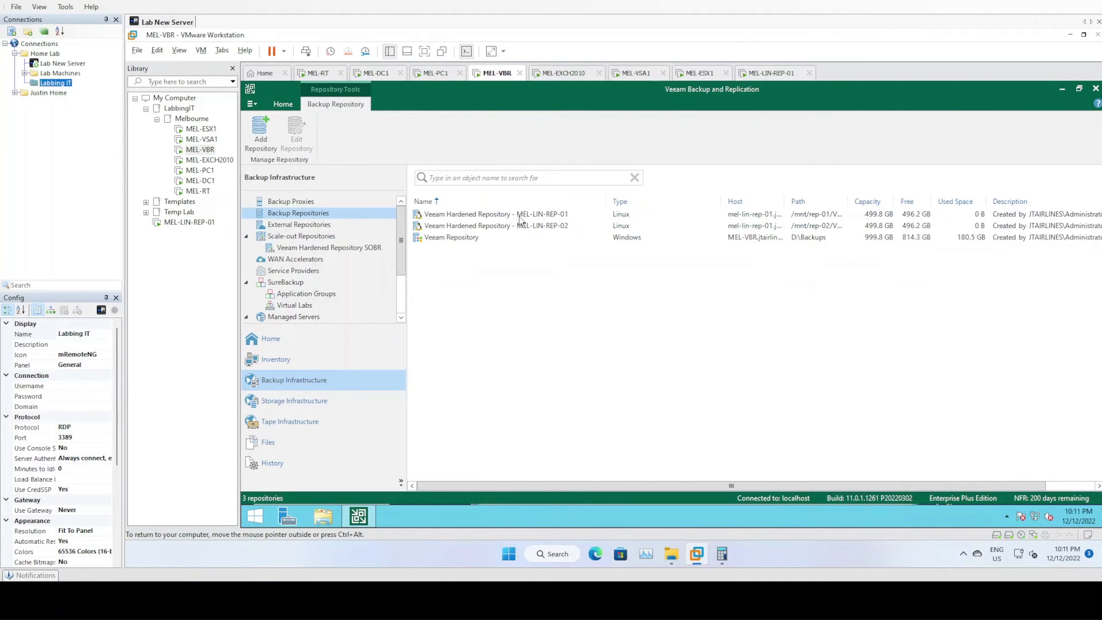
click(538, 225)
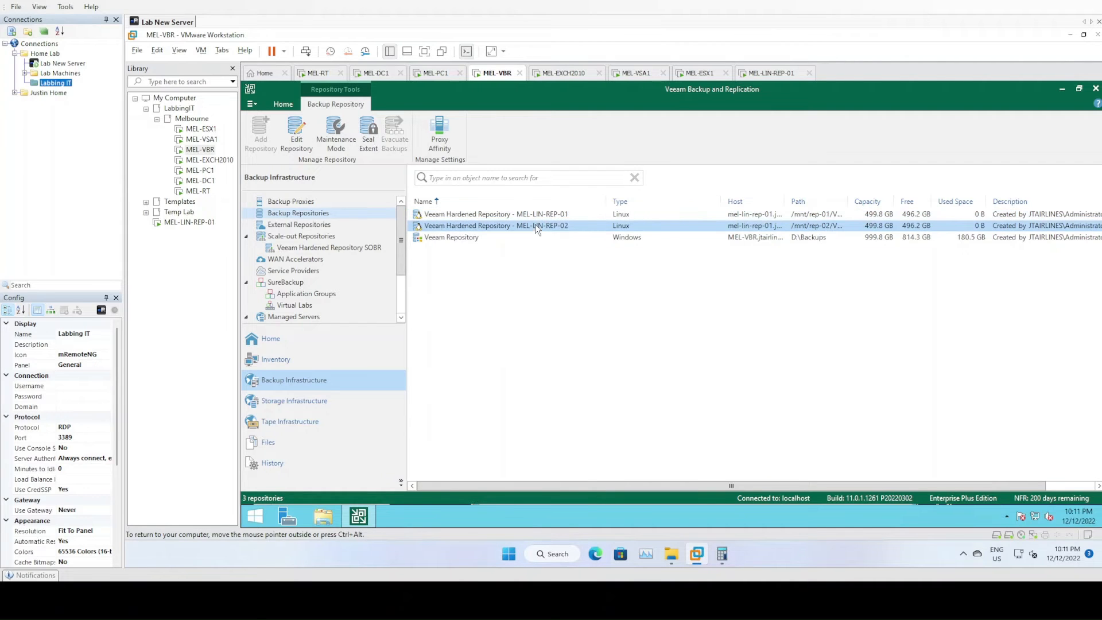
click(534, 216)
click(540, 226)
click(538, 217)
click(559, 316)
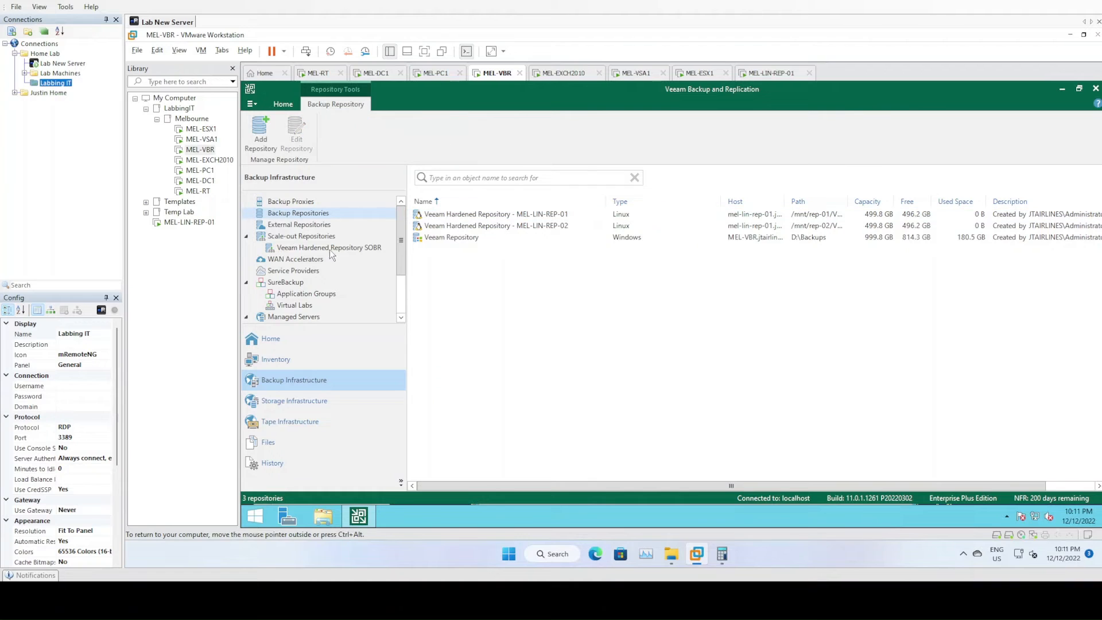
click(479, 227)
click(342, 250)
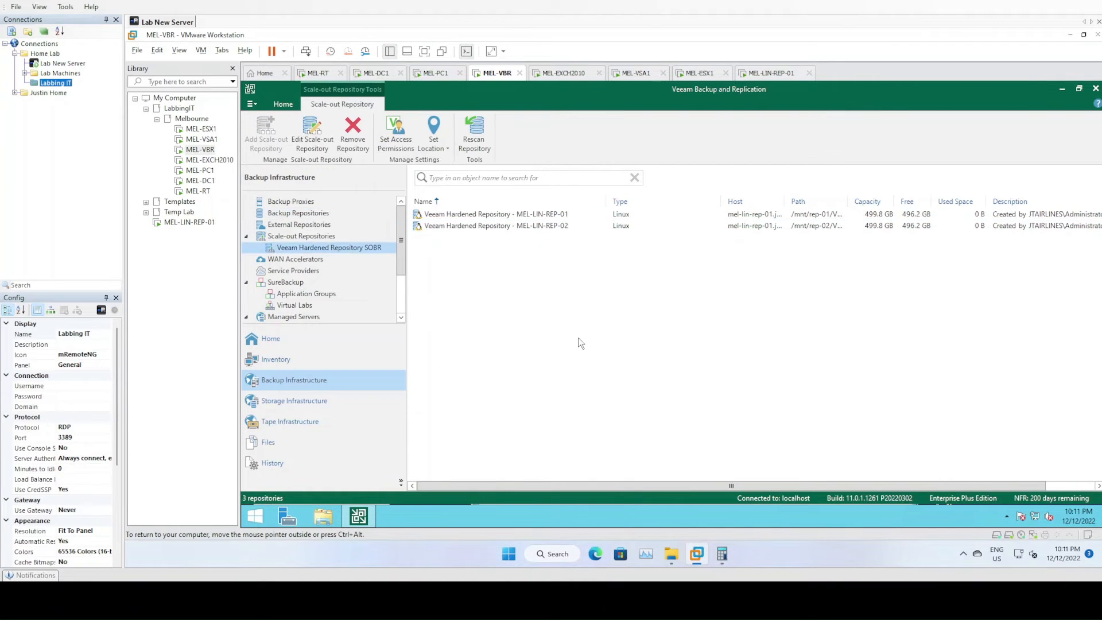
Create a virtual machine backup job named Immutable Backups and continue to its virtual machine selection
click(282, 348)
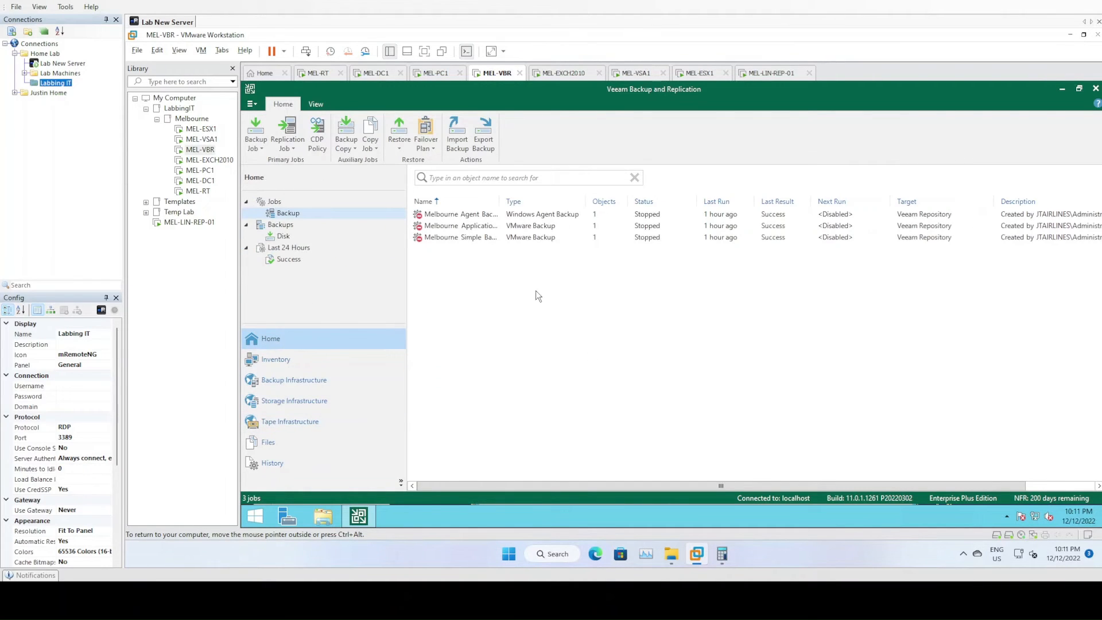
right_click(516, 274)
mouse_move(548, 281)
click(620, 282)
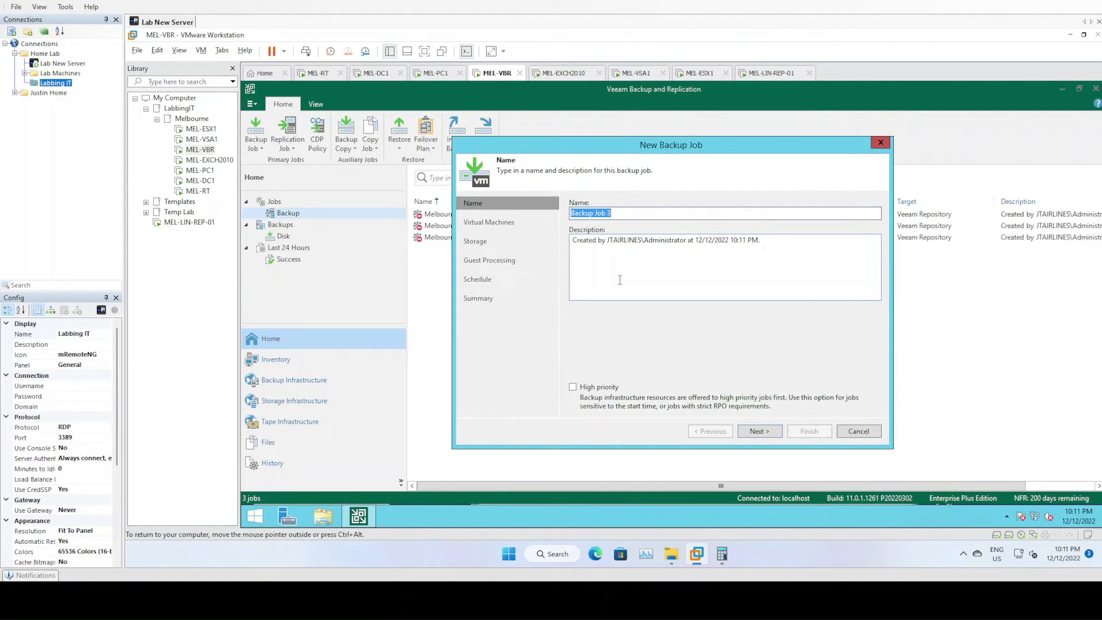
text(Immutable Backups)
key(Return)
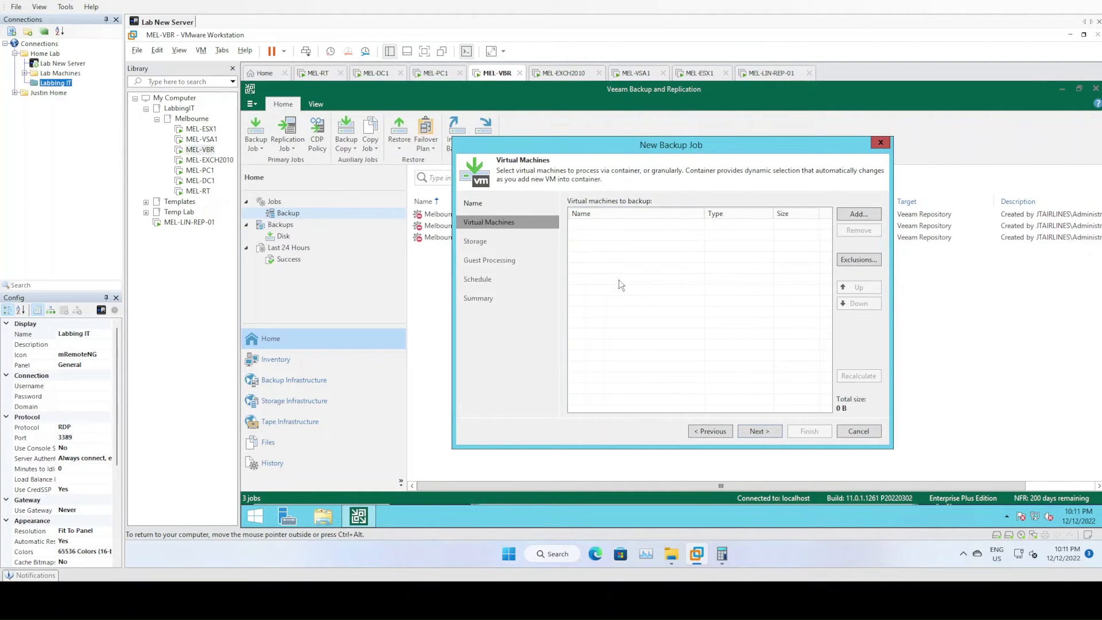
Add virtual machine MEL-DC2 from the Production Cluster in Melbourne Datacenter to the backup job and continue to the storage settings
click(863, 213)
click(573, 201)
click(591, 215)
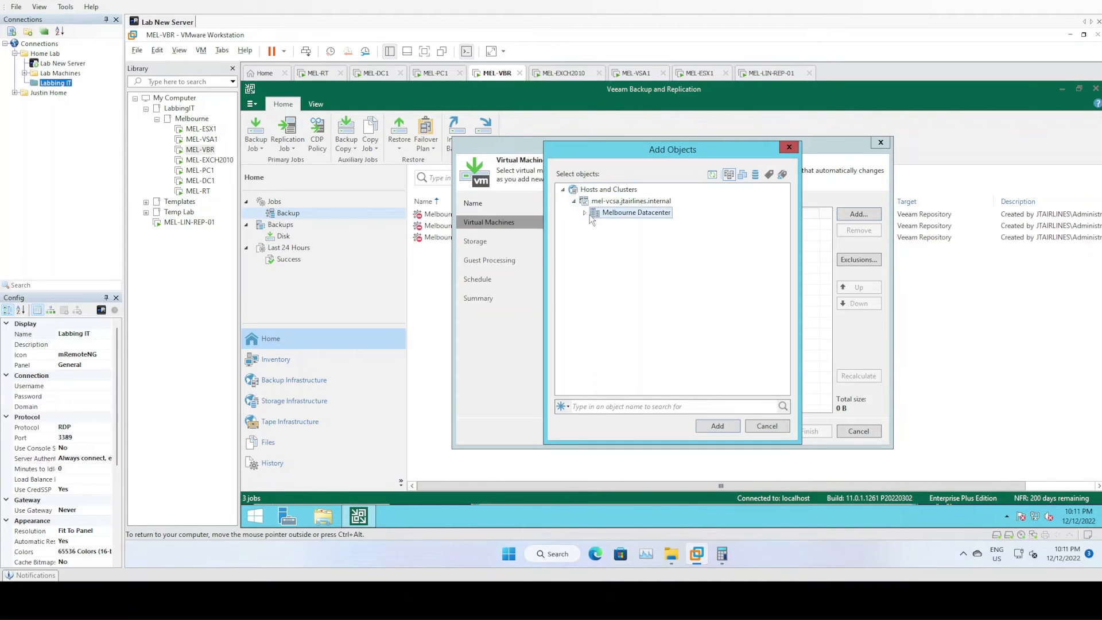
click(584, 213)
click(595, 224)
click(638, 247)
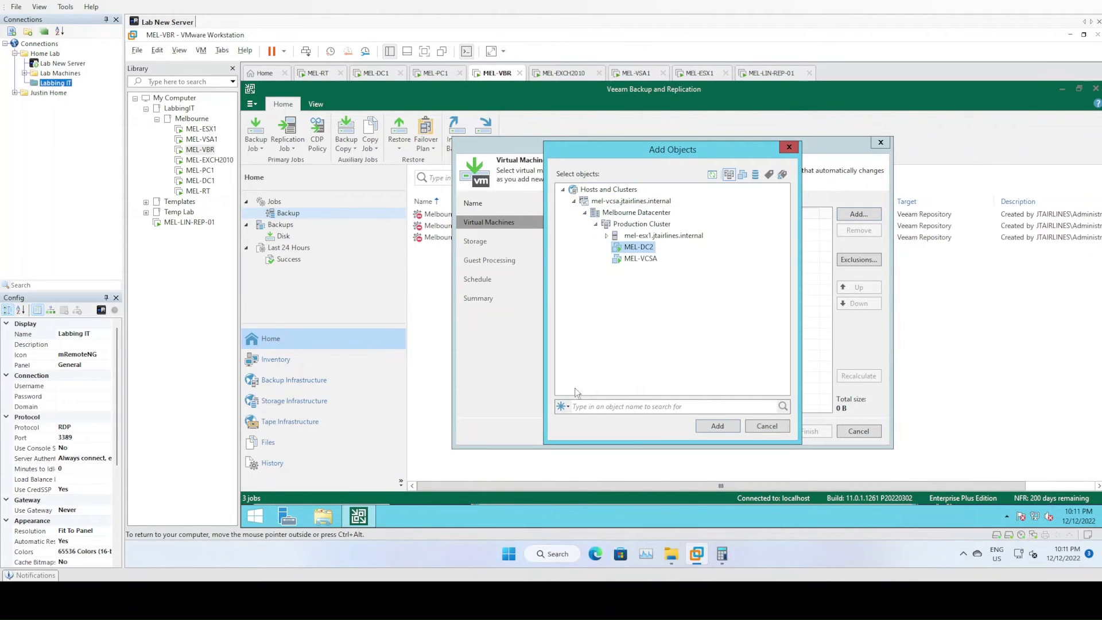
click(724, 424)
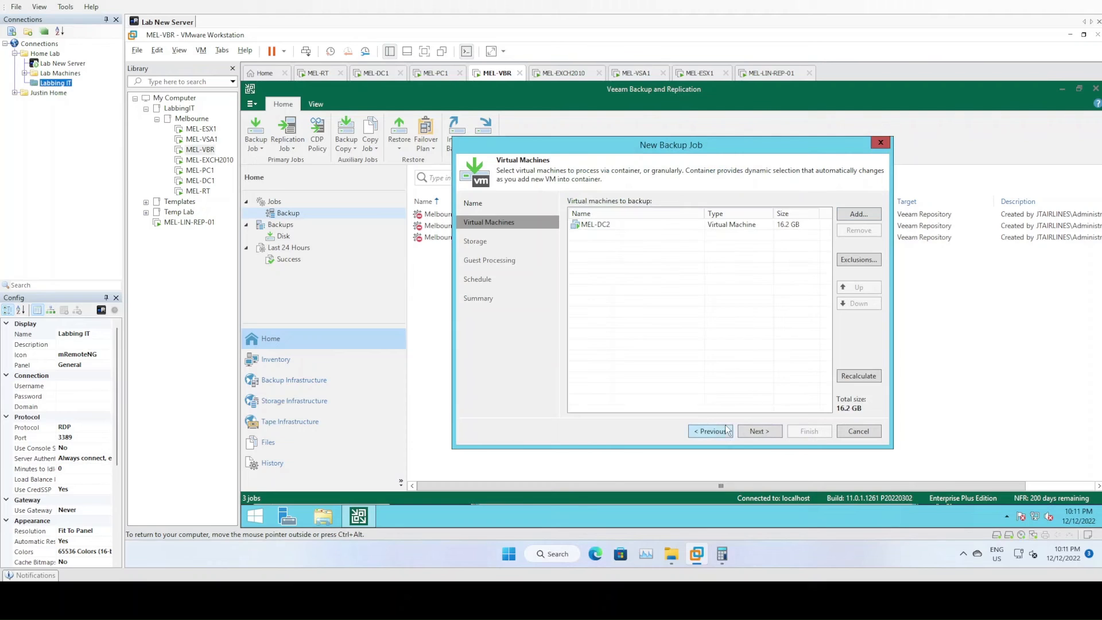
click(759, 431)
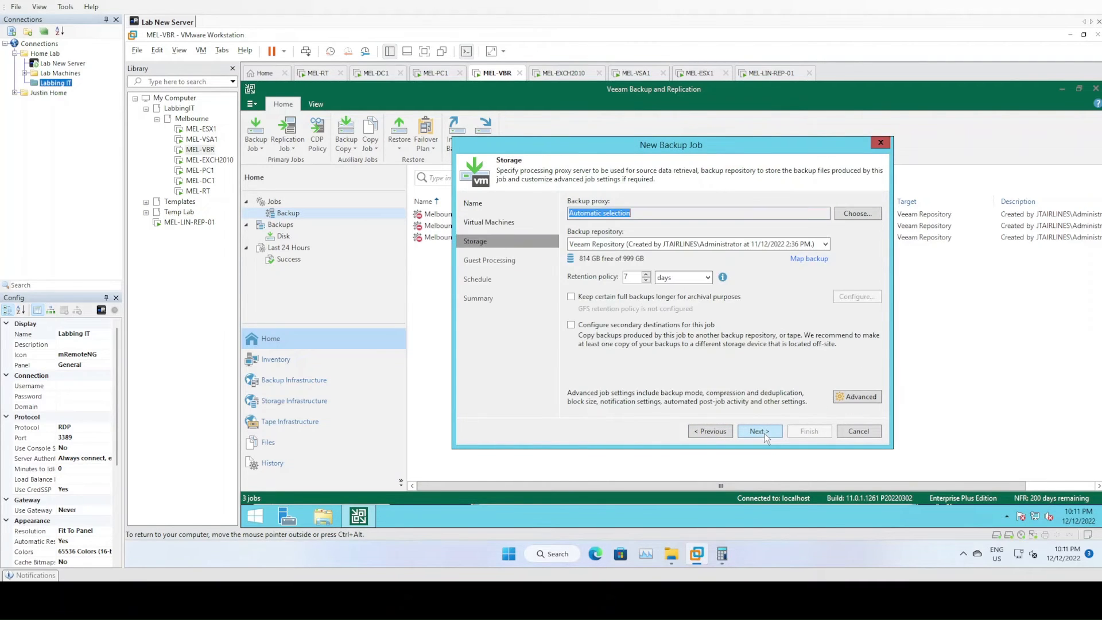
Set the backup job's retention policy to 14 days and choose Veeam Hardened Repository SOBR as its backup repository
double_click(626, 277)
text(14)
click(869, 396)
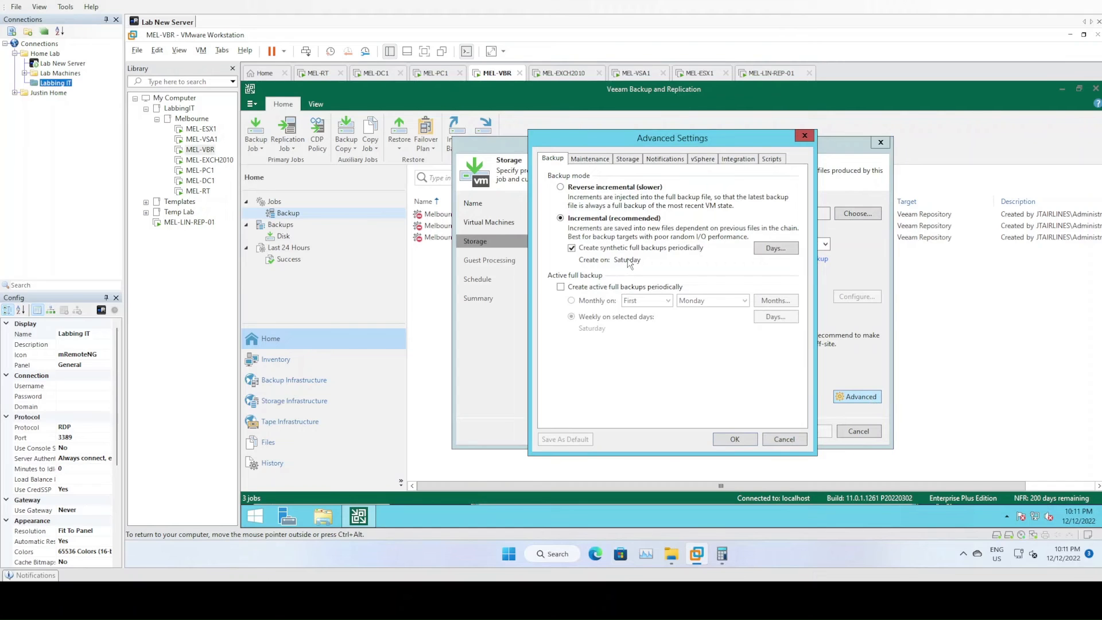
click(744, 442)
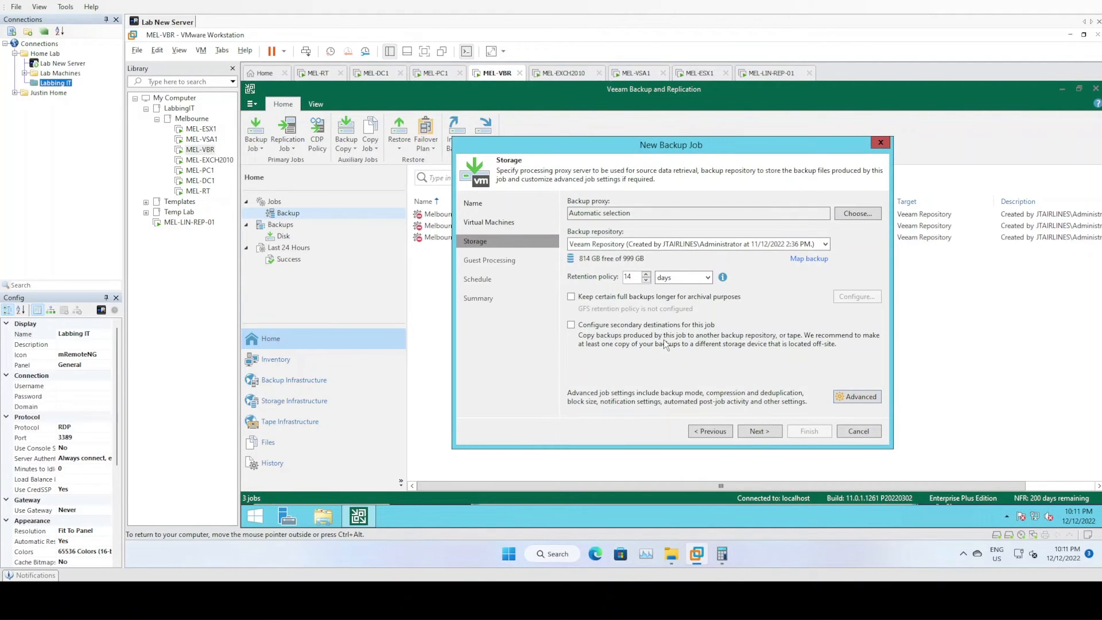
click(779, 245)
click(677, 256)
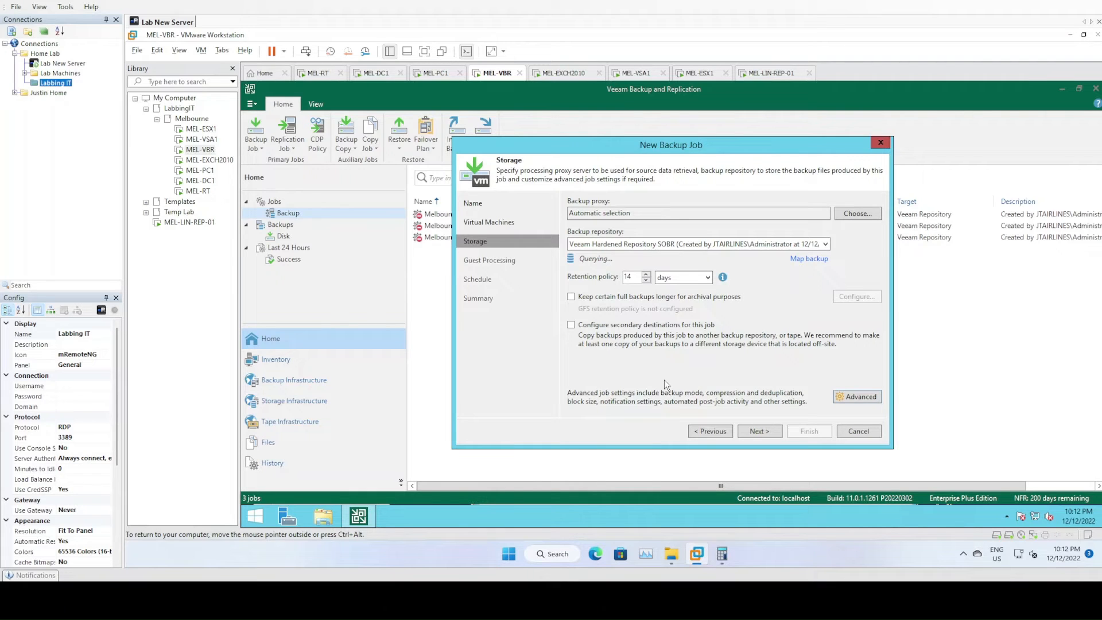
Disable backup from storage snapshots in the job's advanced integration settings and continue to guest processing
click(843, 398)
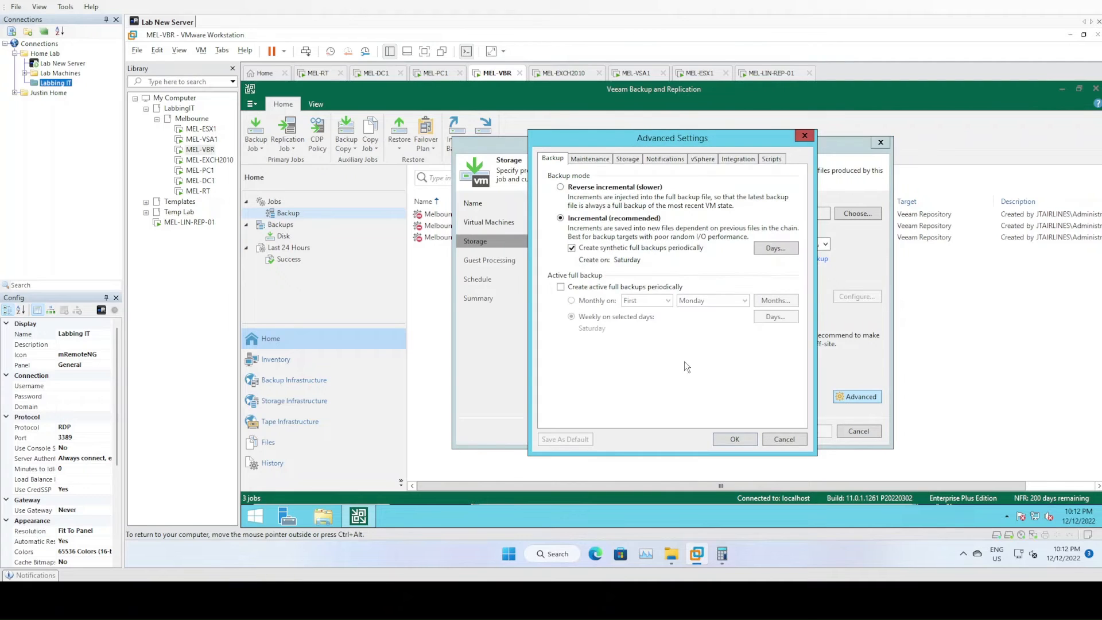
click(736, 159)
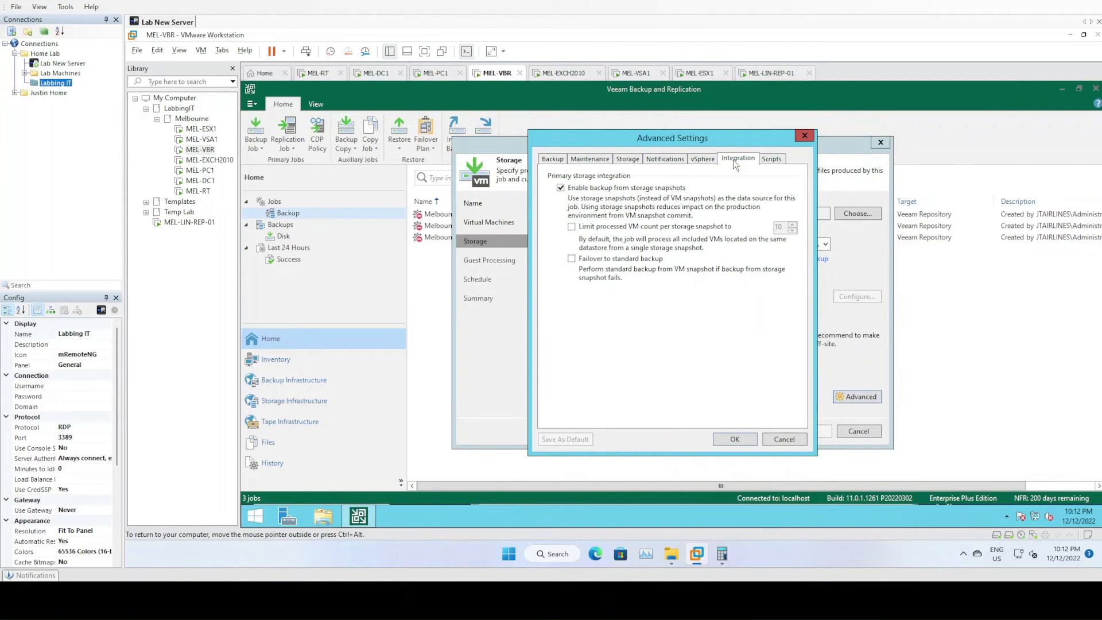
click(608, 191)
click(734, 439)
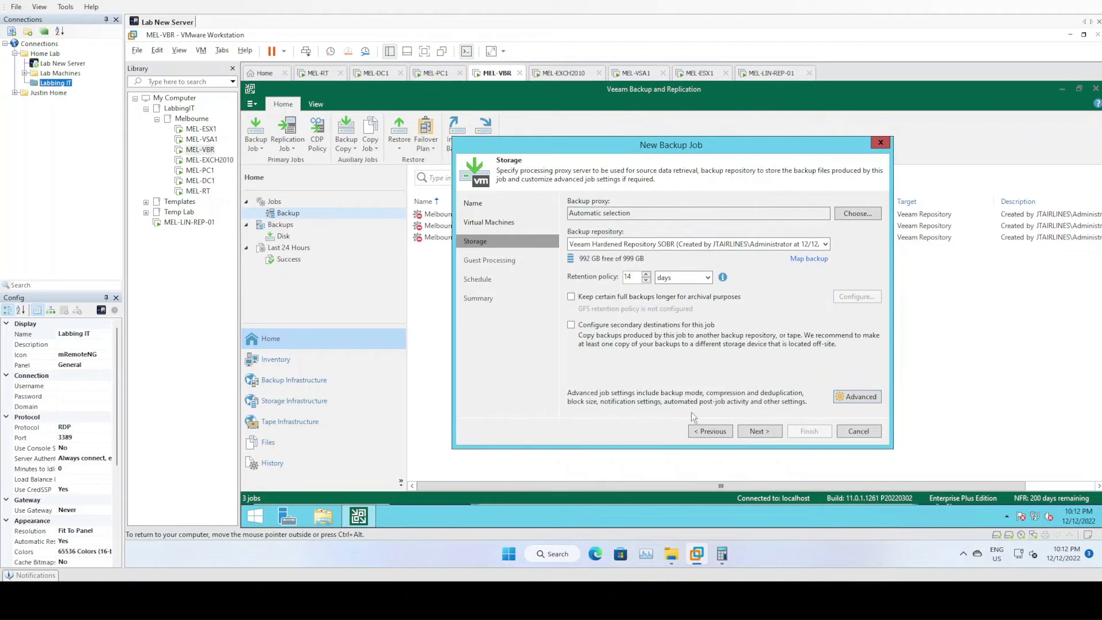
click(769, 435)
Enable application-aware processing with the jtairlines\administrator guest OS credentials and continue to the schedule settings
click(599, 204)
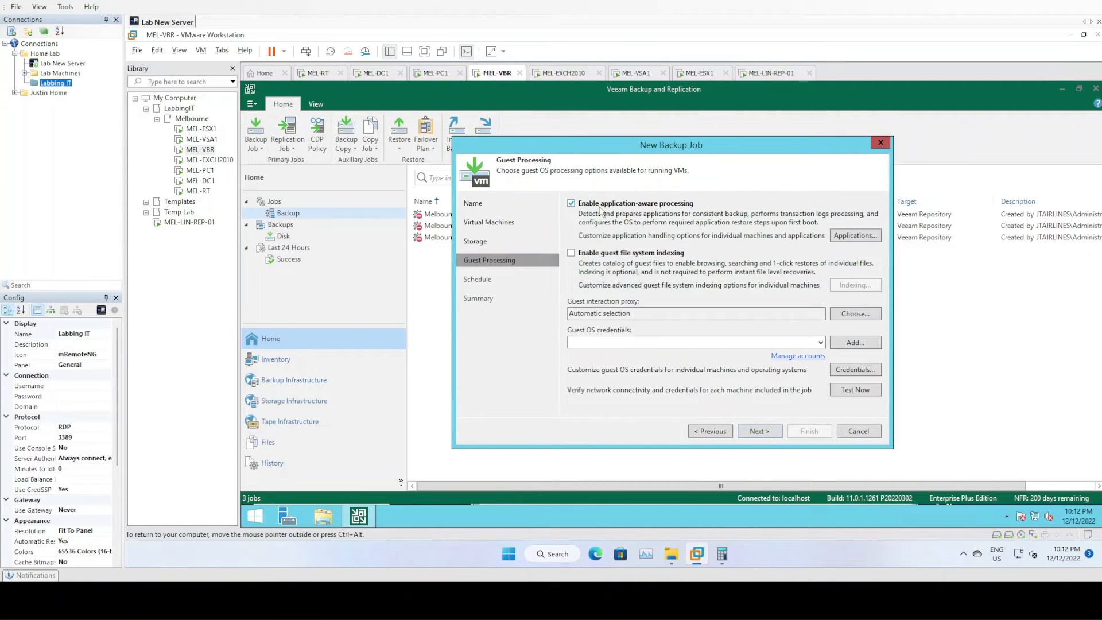
click(815, 343)
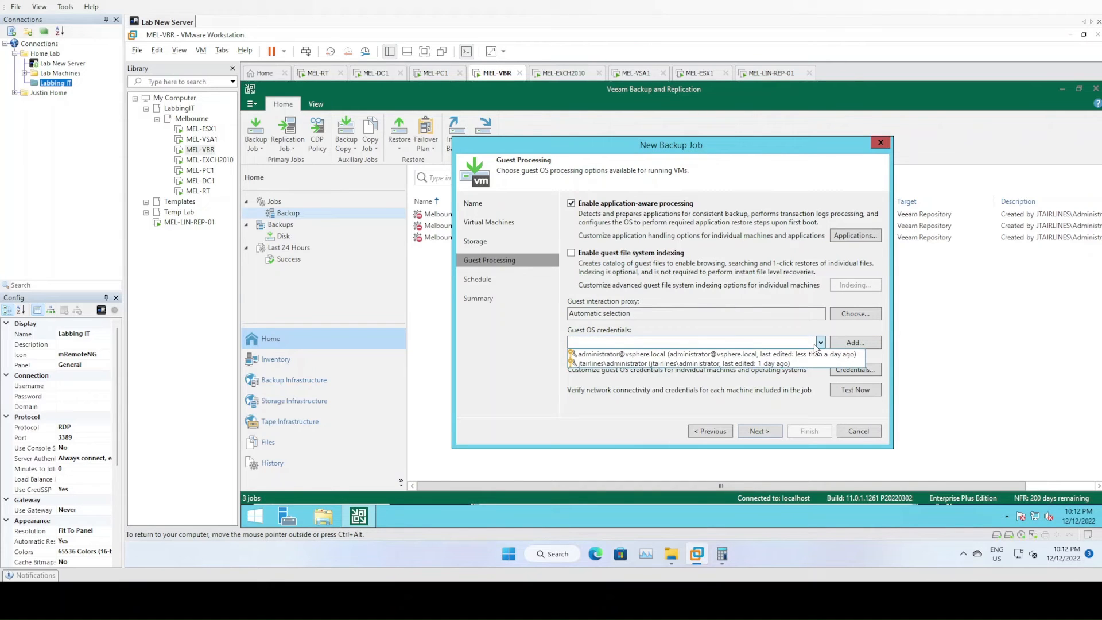
click(625, 363)
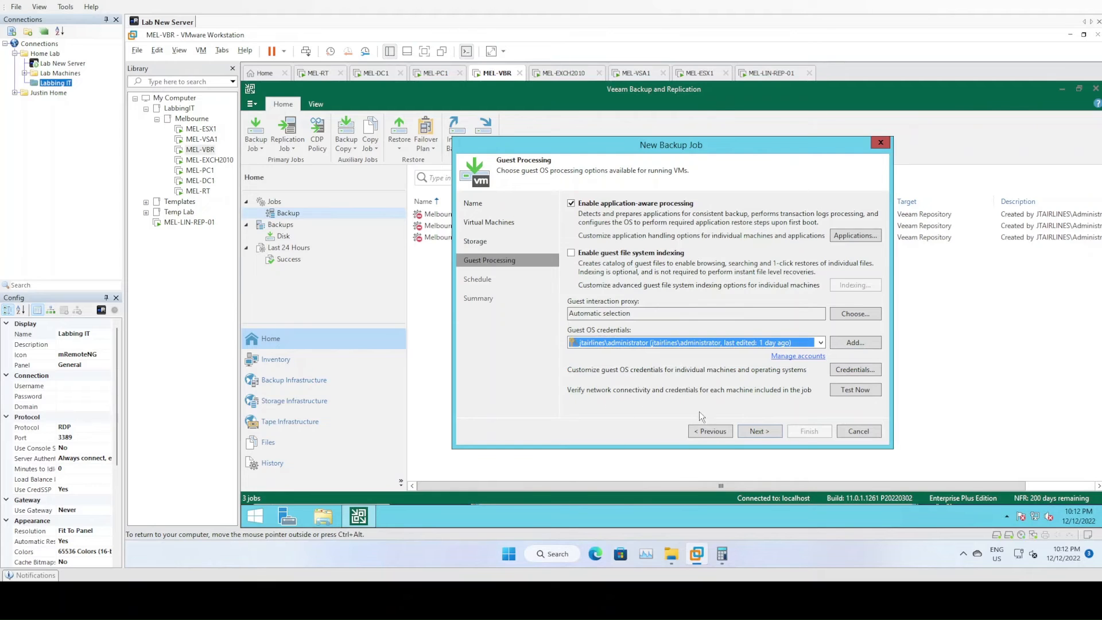
click(755, 437)
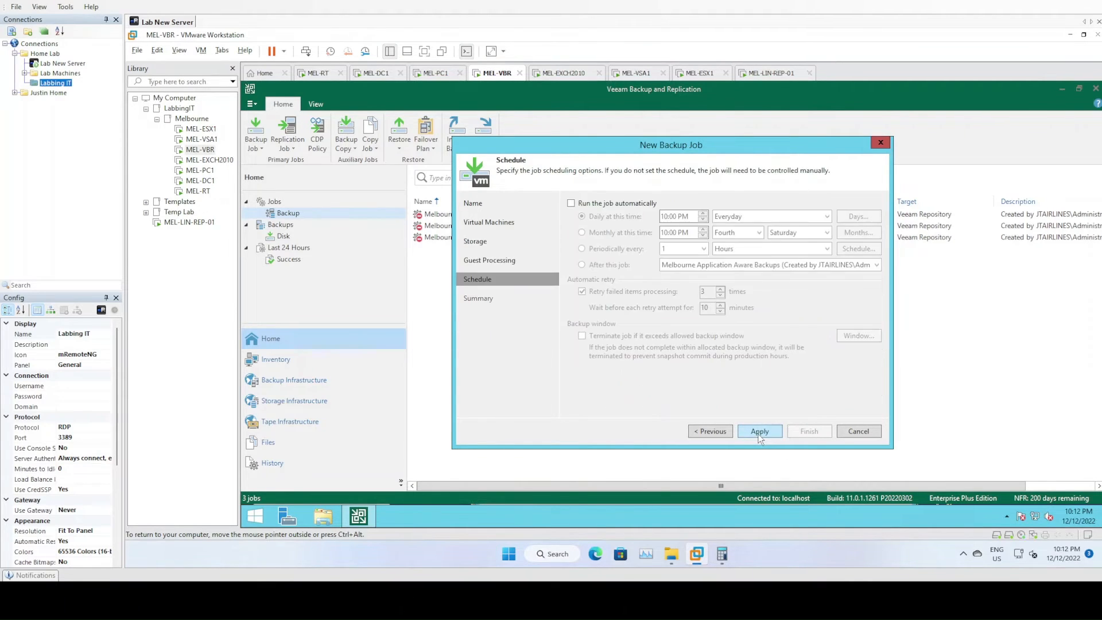
Schedule the job to run automatically after the Melbourne Simple Backups job
click(624, 204)
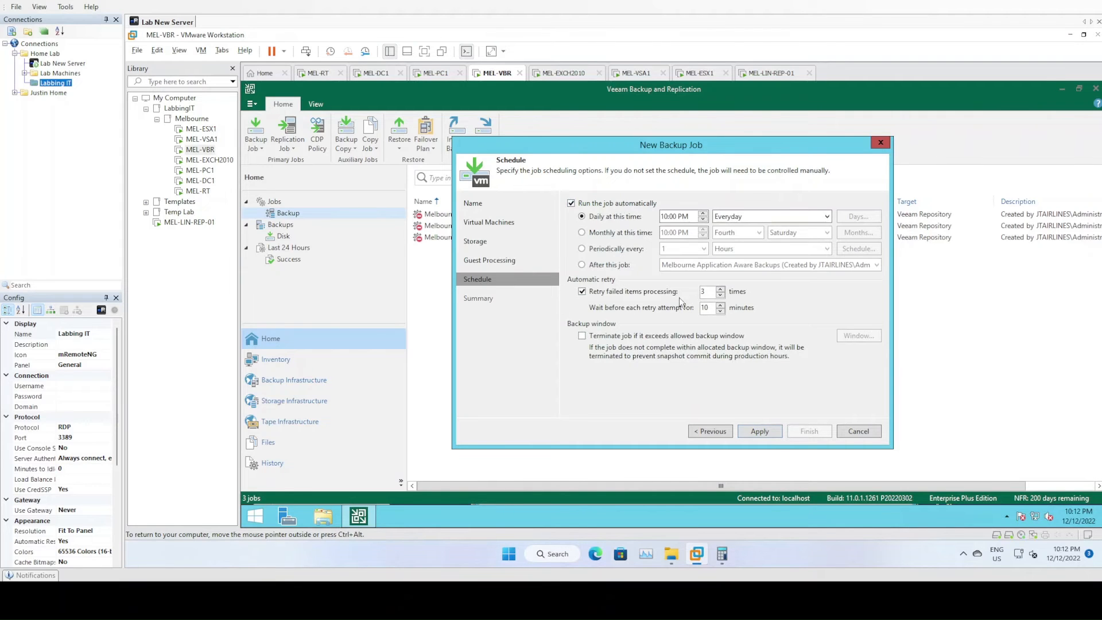
click(605, 205)
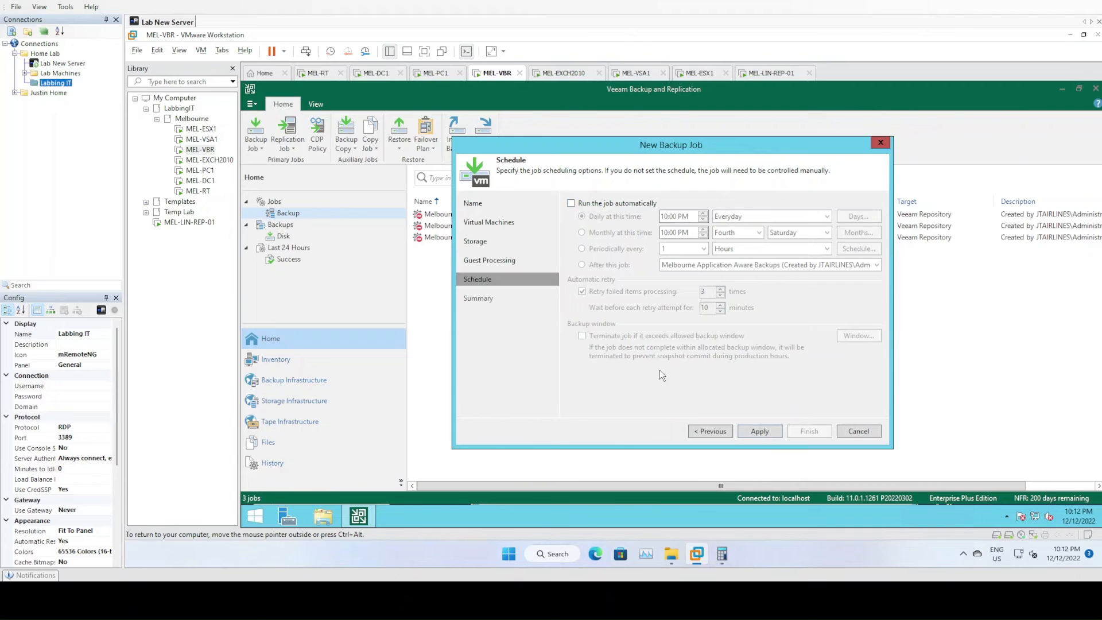
click(622, 204)
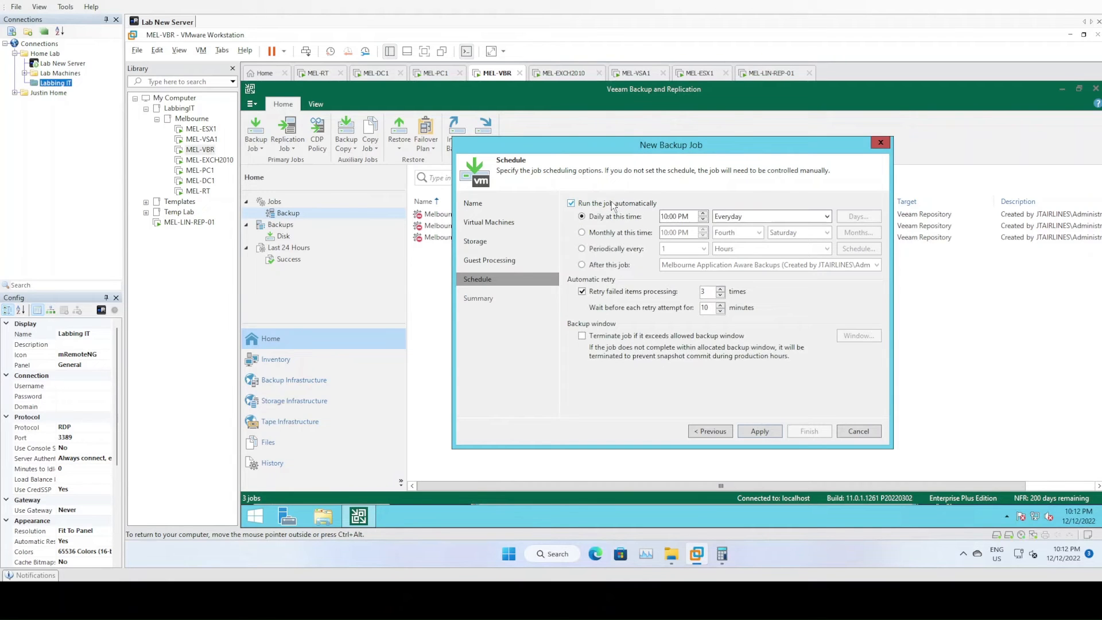
click(614, 264)
click(707, 266)
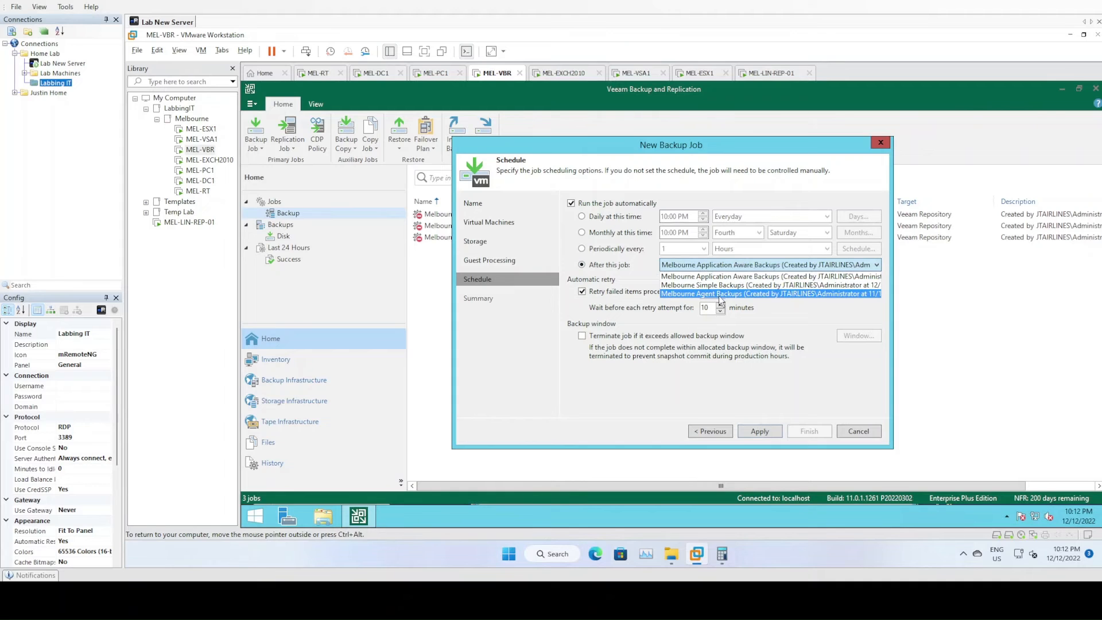
click(728, 286)
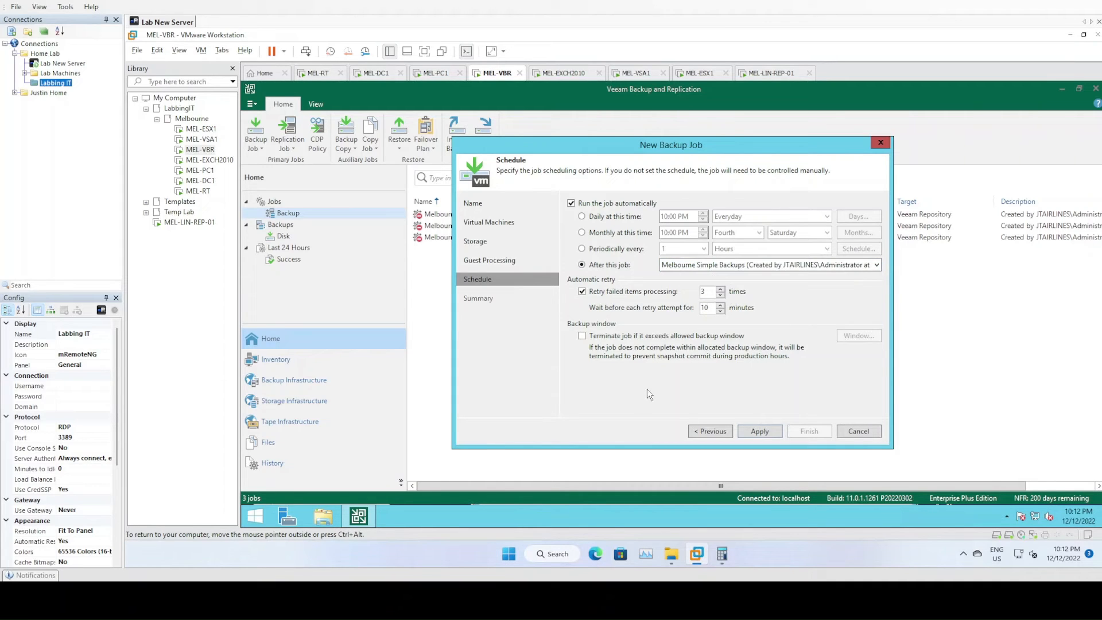
Apply the schedule and finish creating the backup job, with the option to run it immediately enabled
click(759, 431)
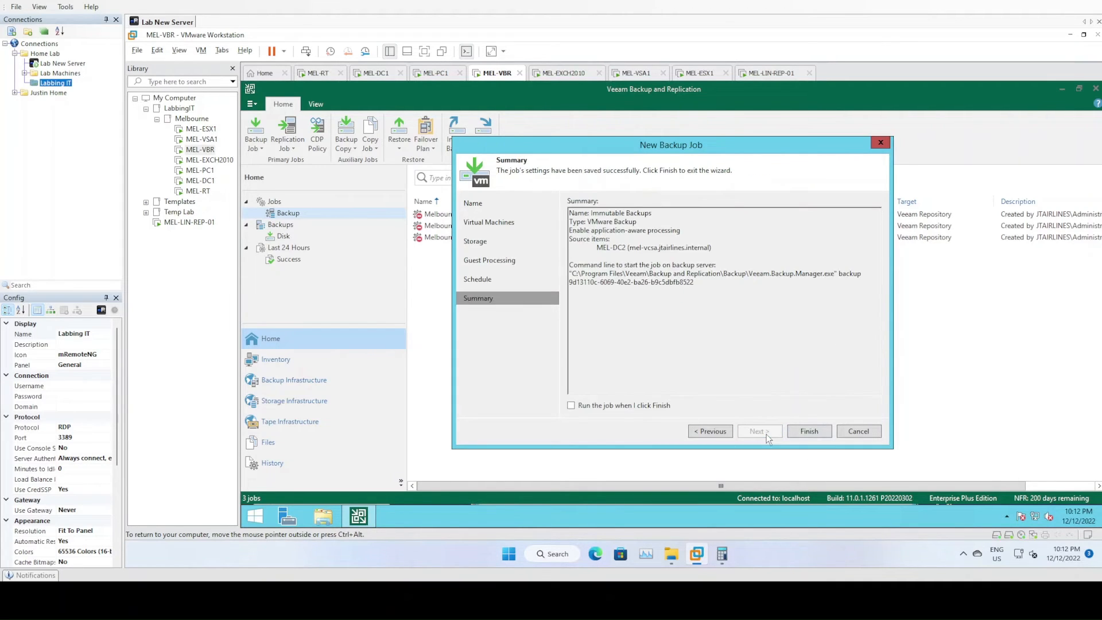
click(634, 406)
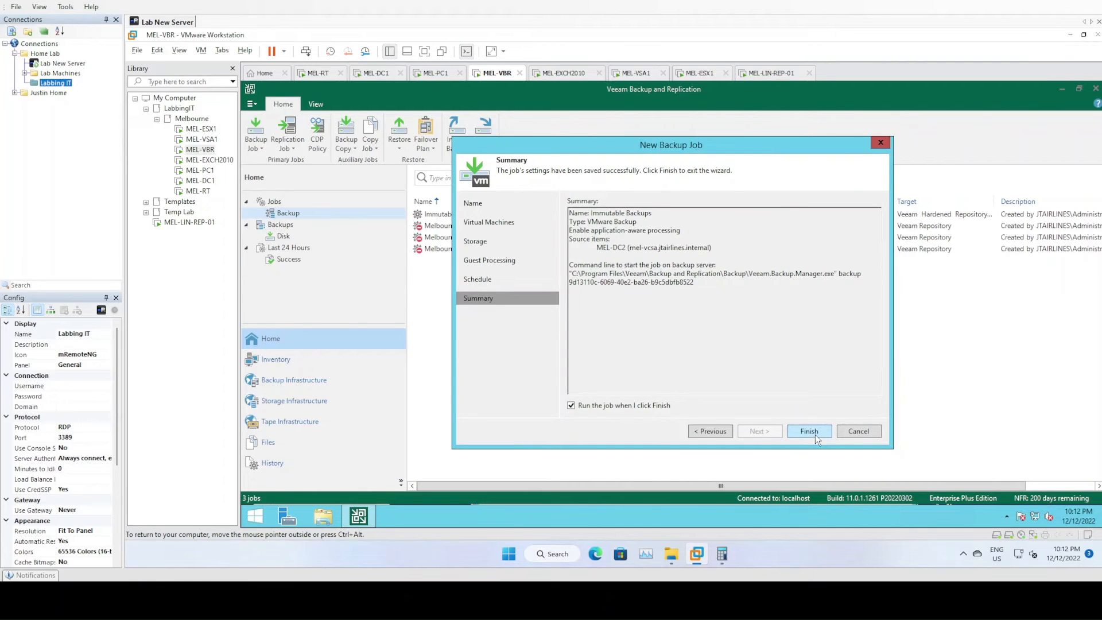
click(814, 435)
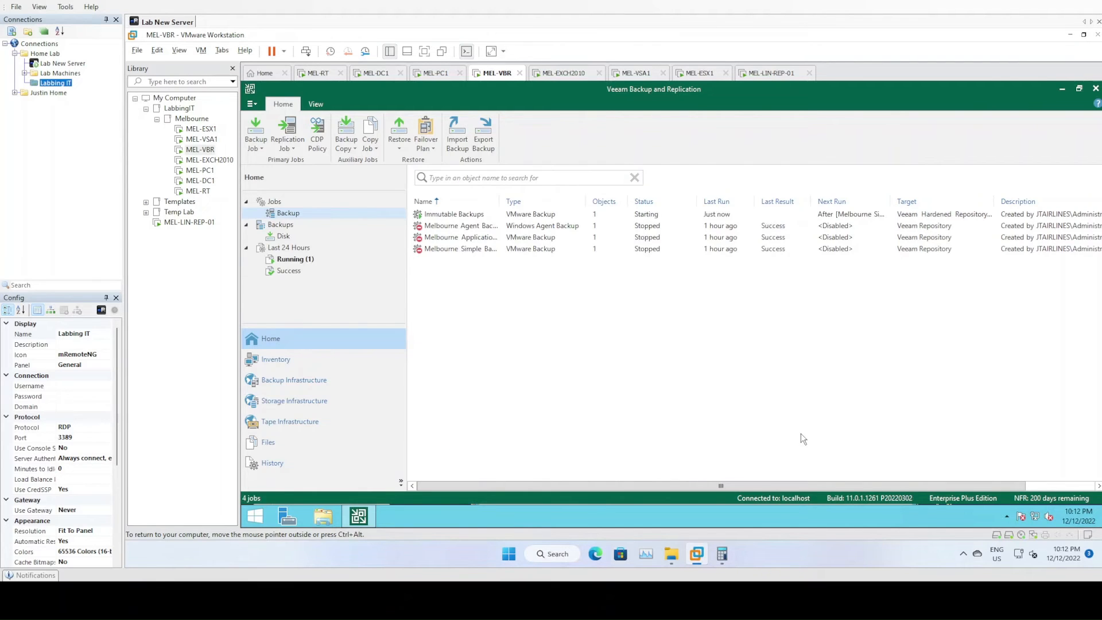
Examine the running Immutable Backups job's progress and the processing log for MEL-DC2
double_click(466, 215)
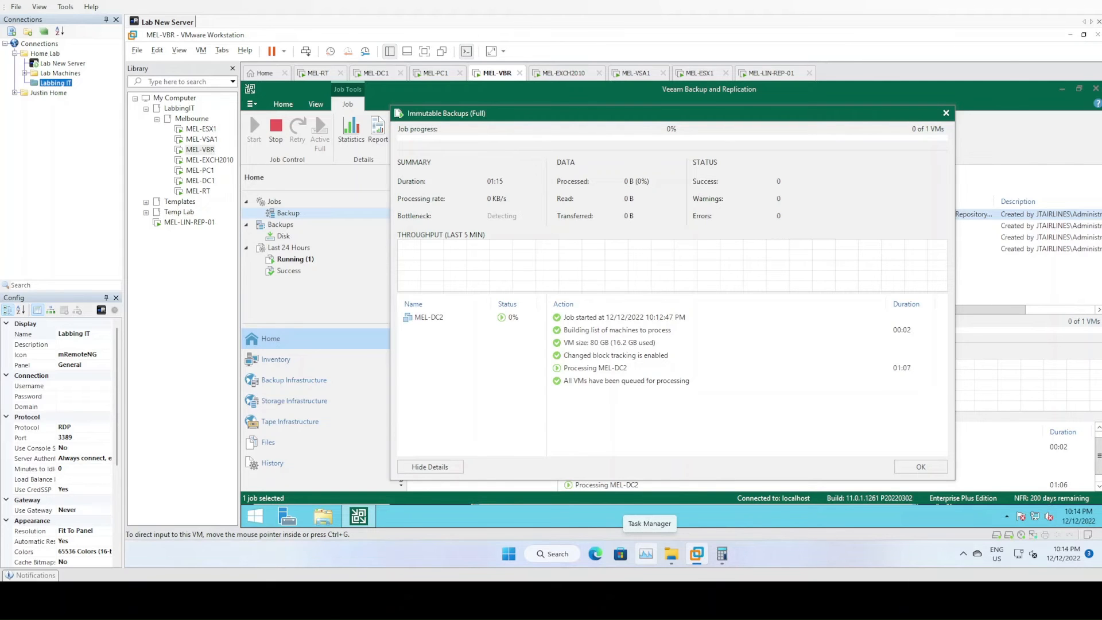
click(428, 317)
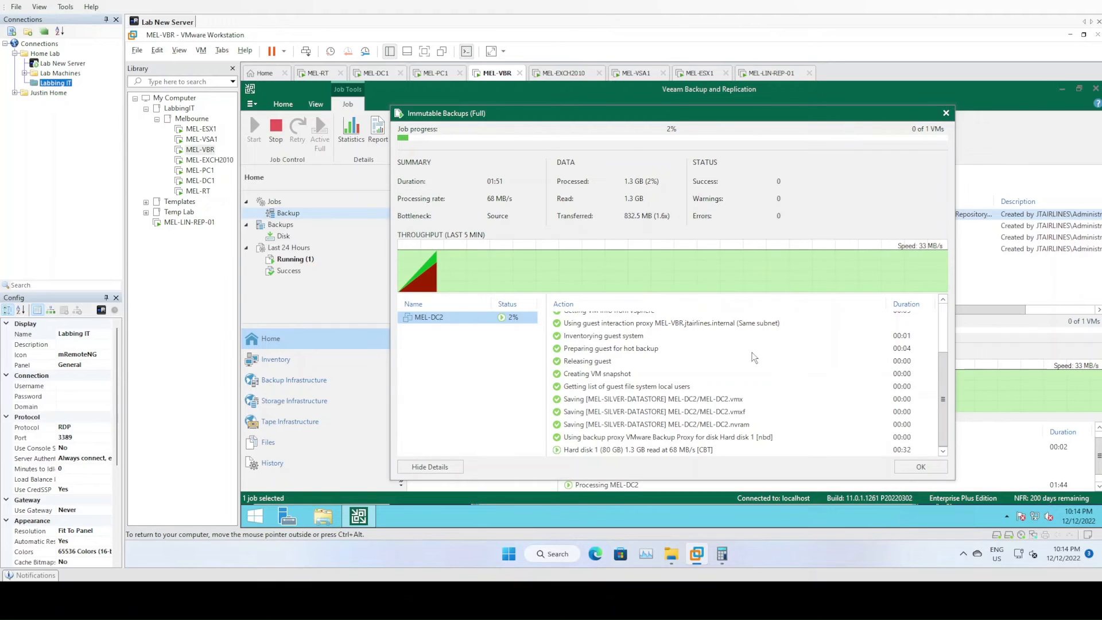
mouse_move(722, 554)
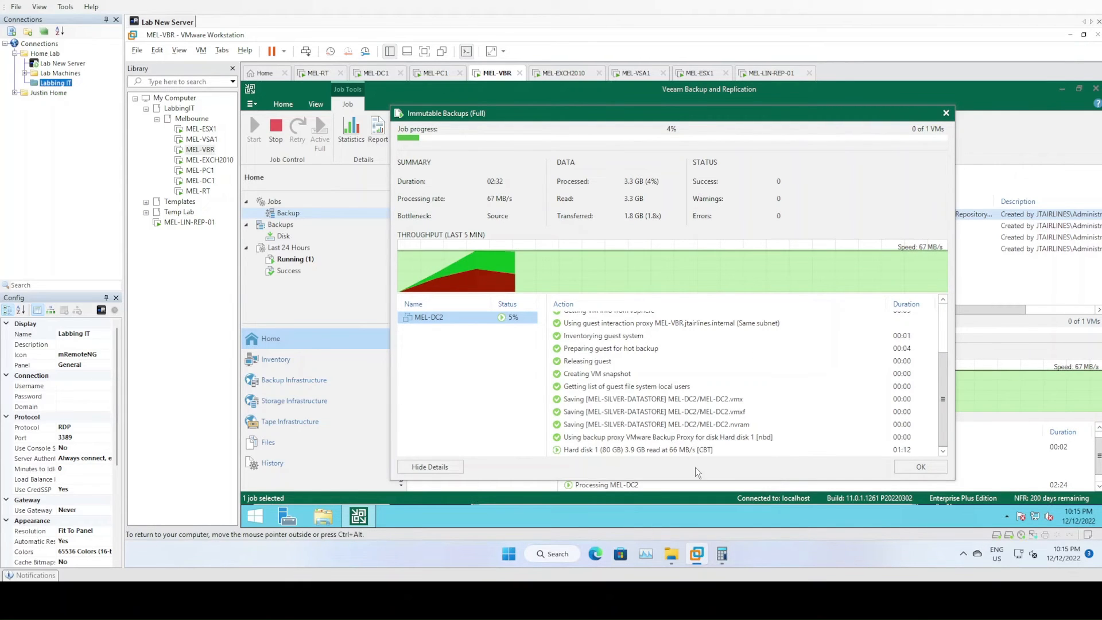
click(946, 325)
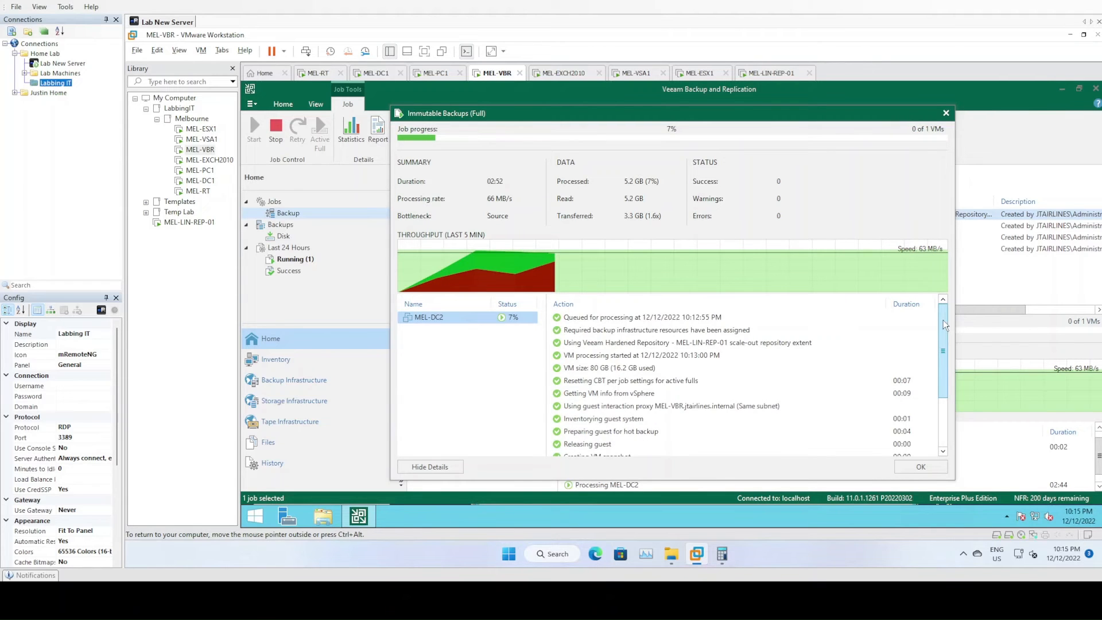
drag(943, 325, 957, 400)
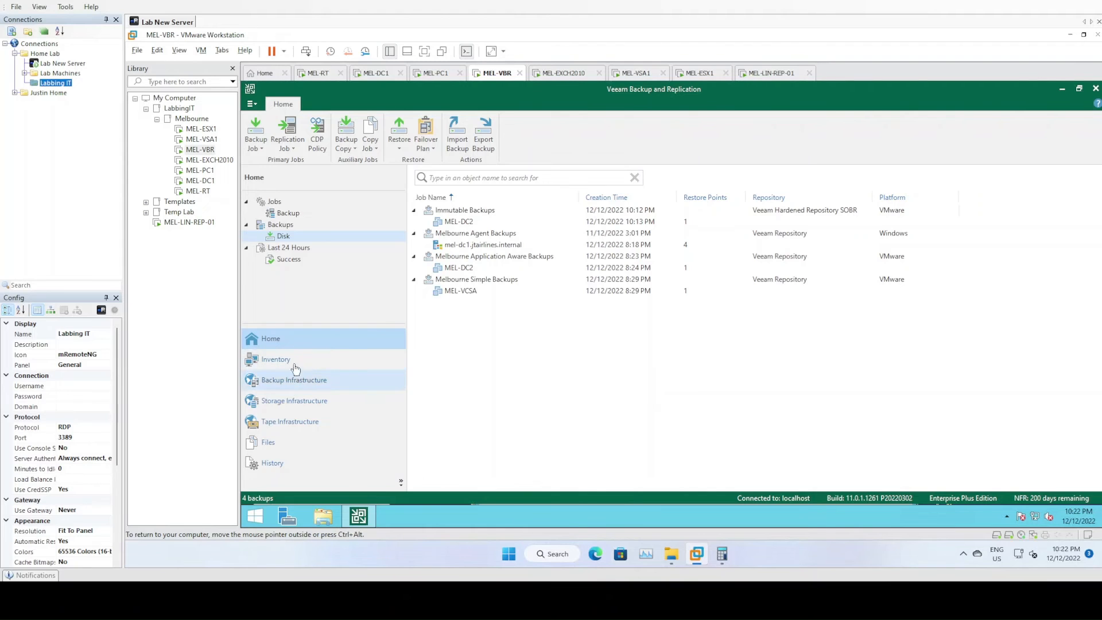
Check the Immutable Backups job's last run result and its MEL-DC2 backup on disk
click(287, 216)
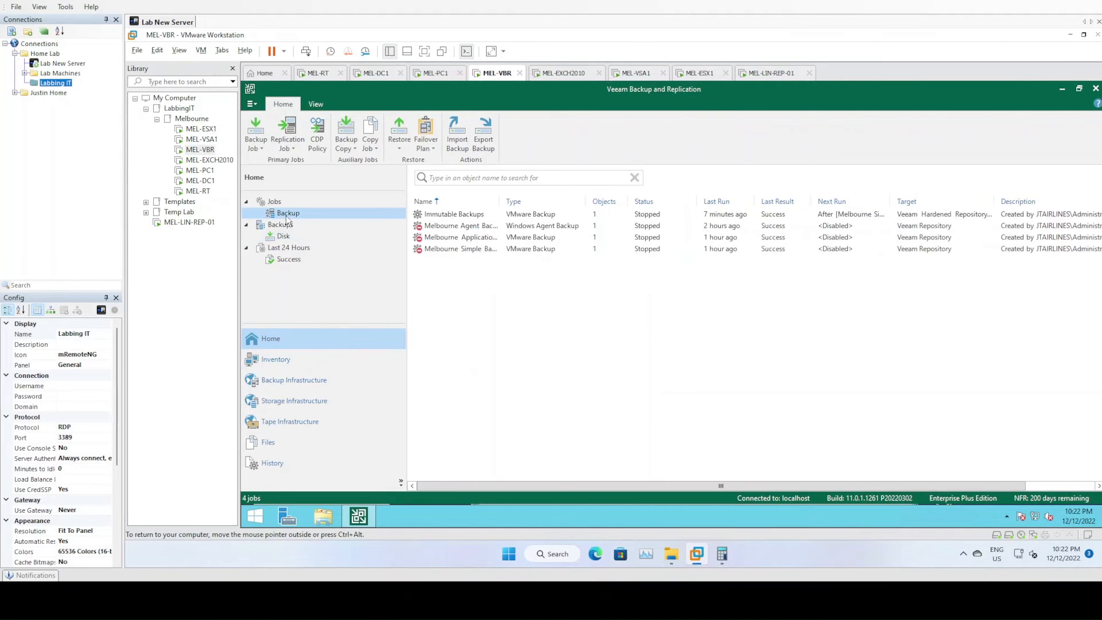
click(462, 217)
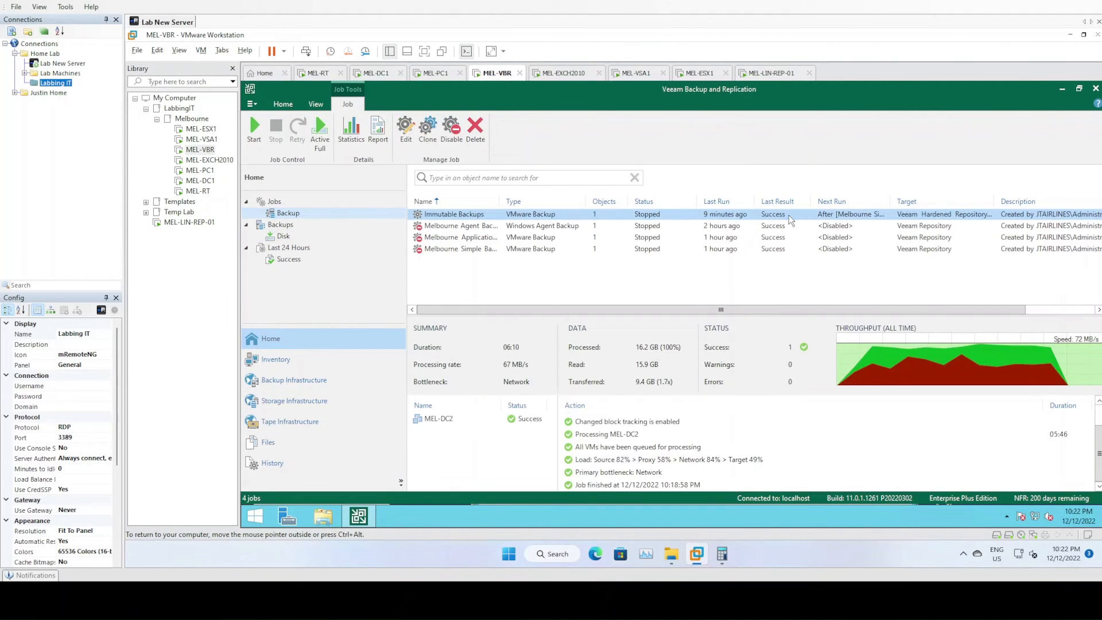
click(283, 238)
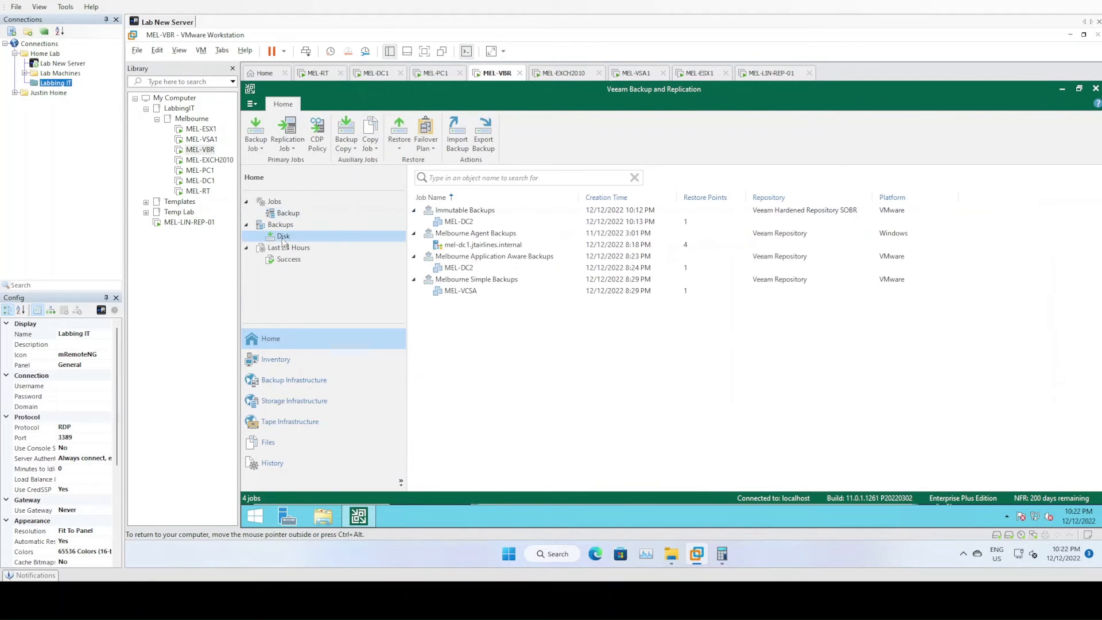
click(466, 213)
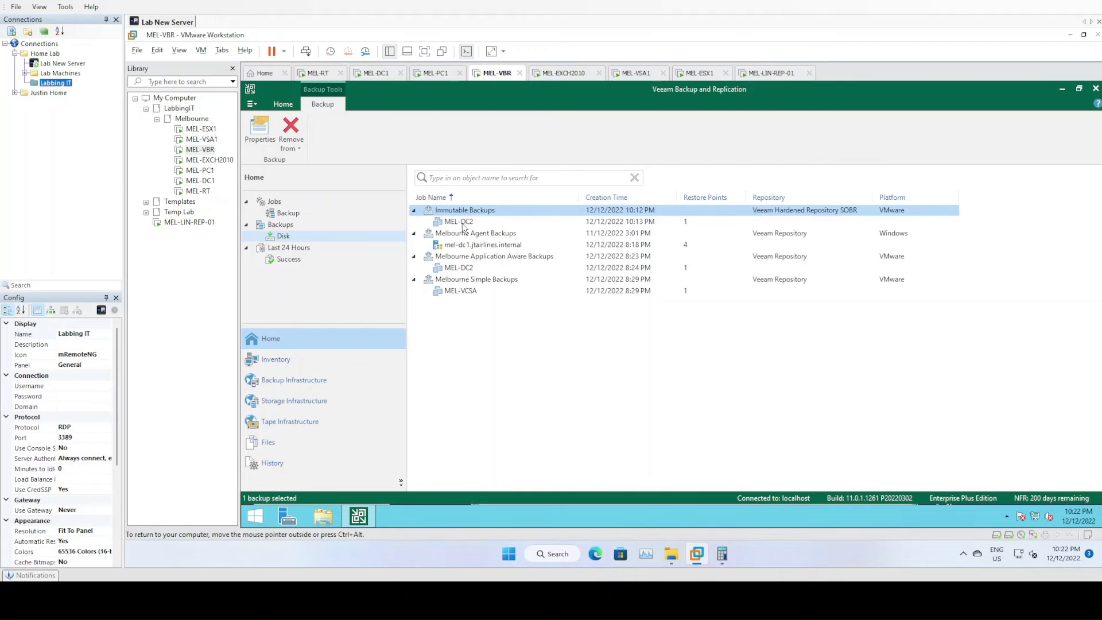
click(461, 224)
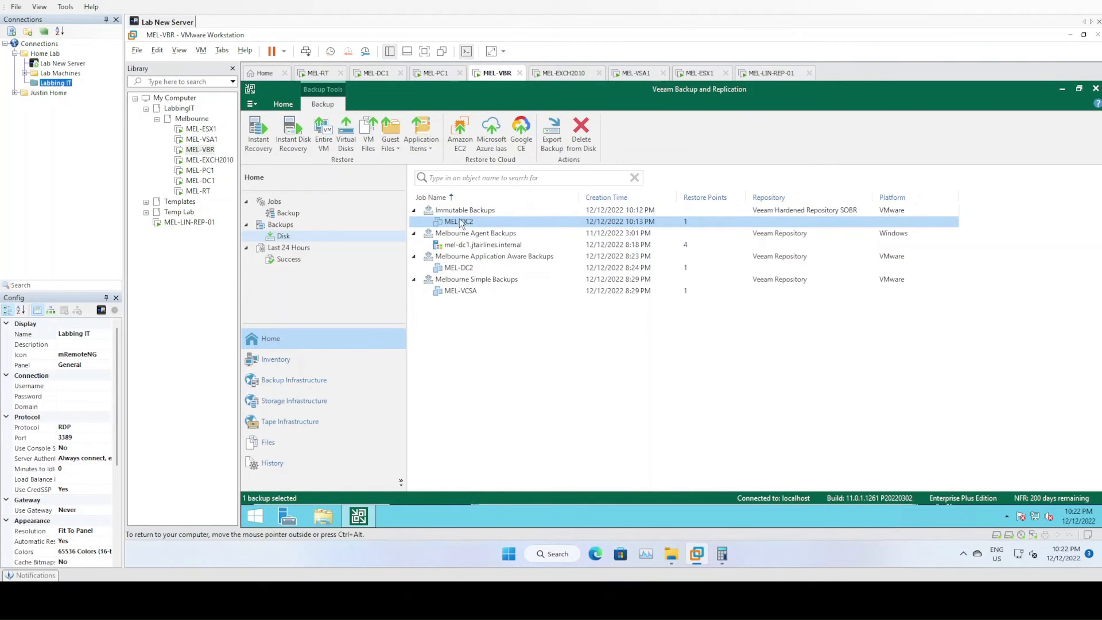
Open the properties of the Immutable Backups disk backup and inspect MEL-DC2's restore point and the backup file's immutability date
right_click(463, 211)
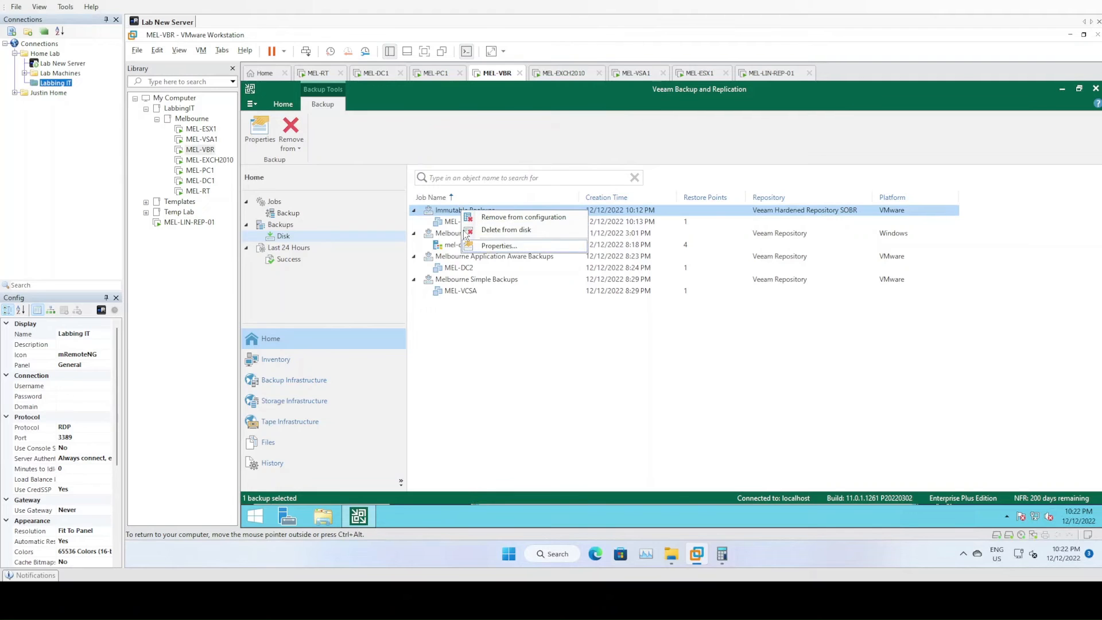
click(452, 214)
right_click(452, 213)
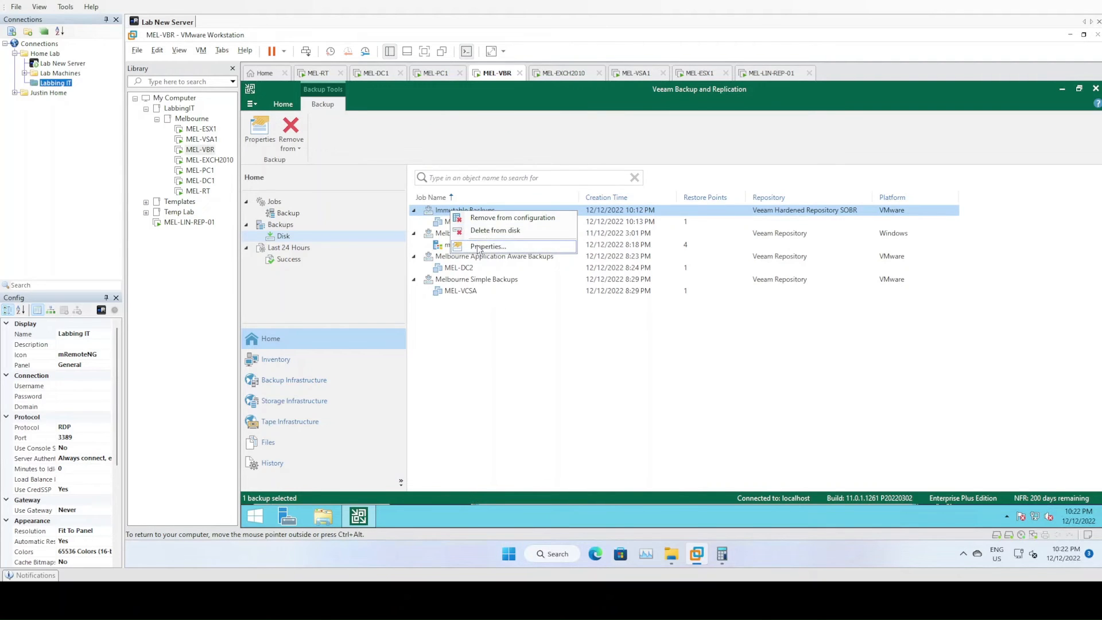
click(482, 246)
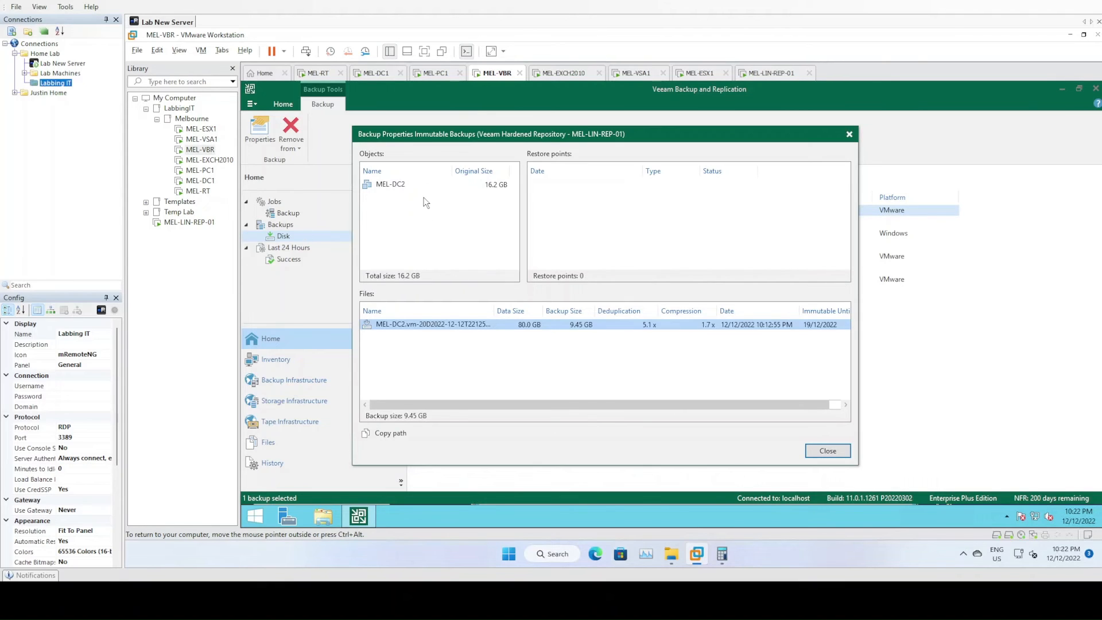
click(390, 184)
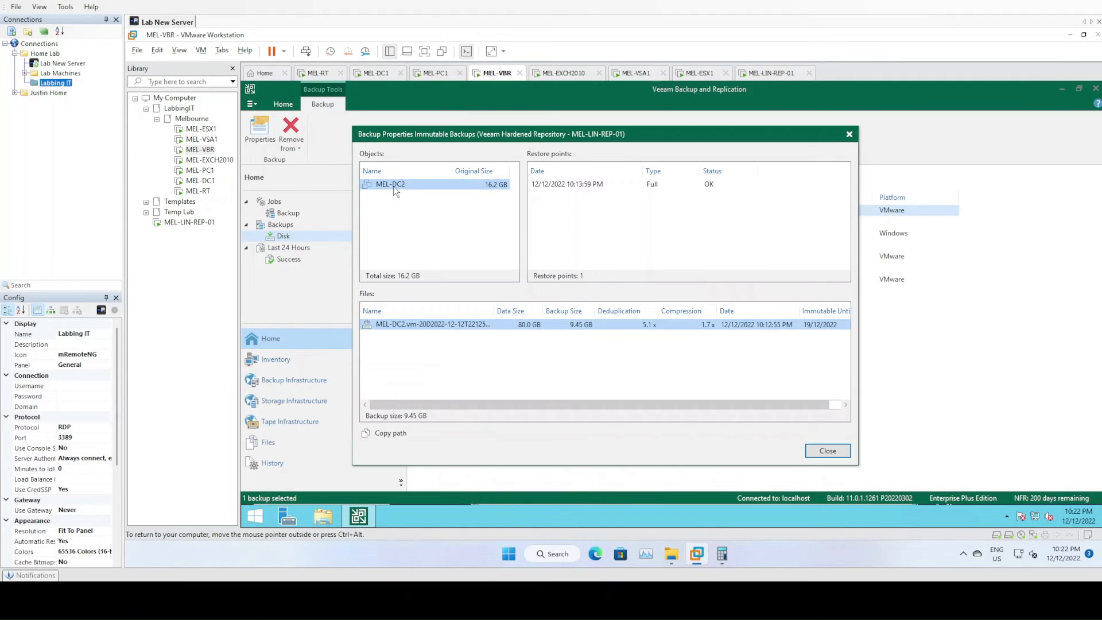
click(671, 187)
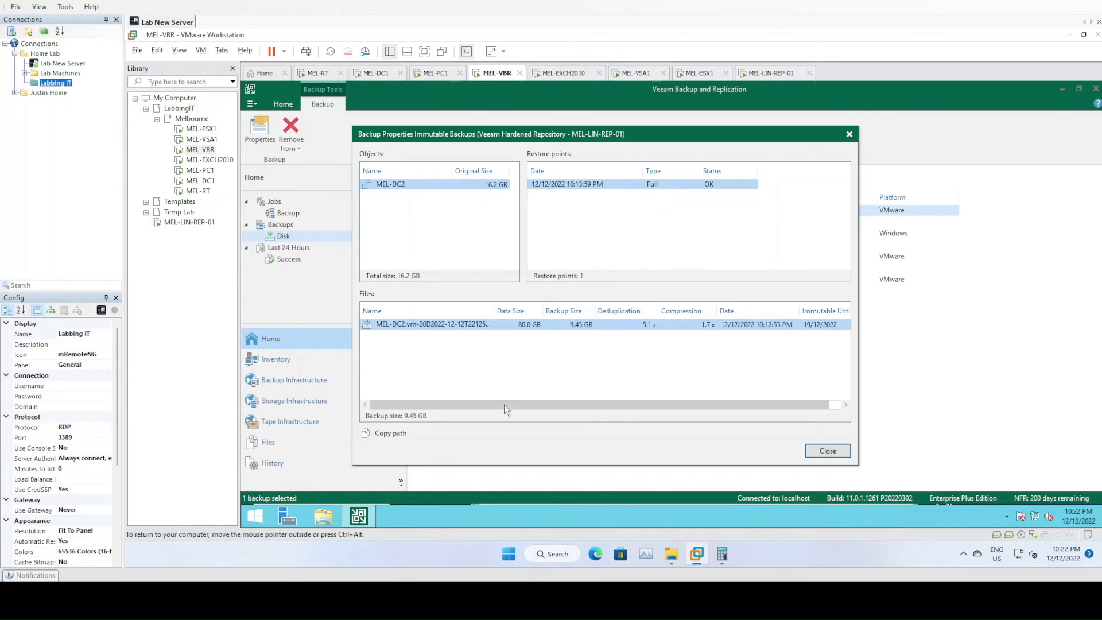
drag(467, 402, 541, 401)
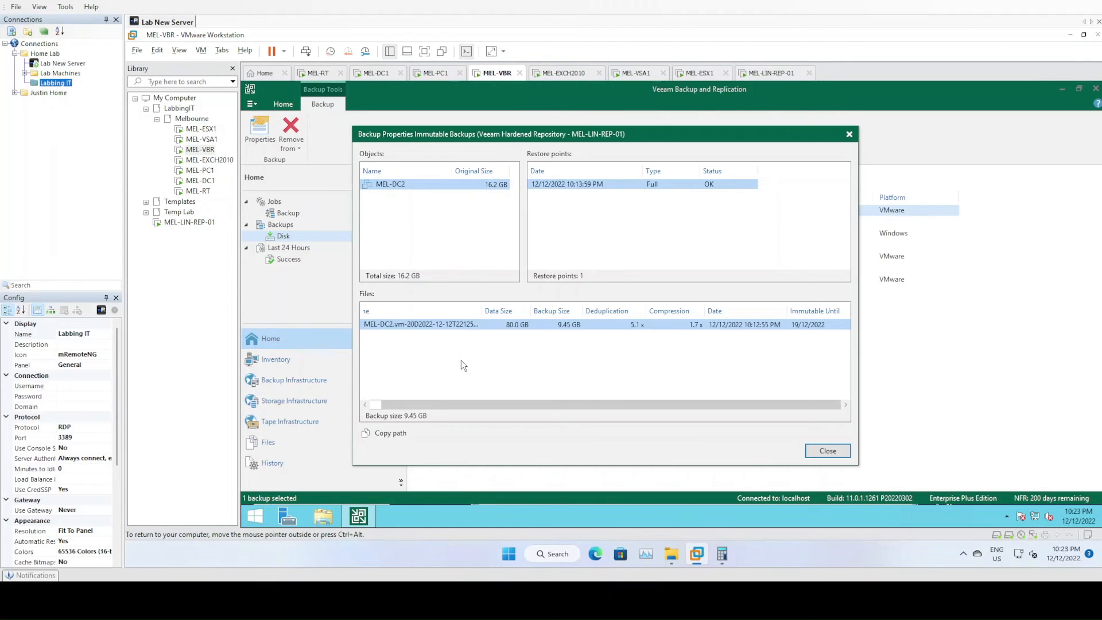
click(507, 376)
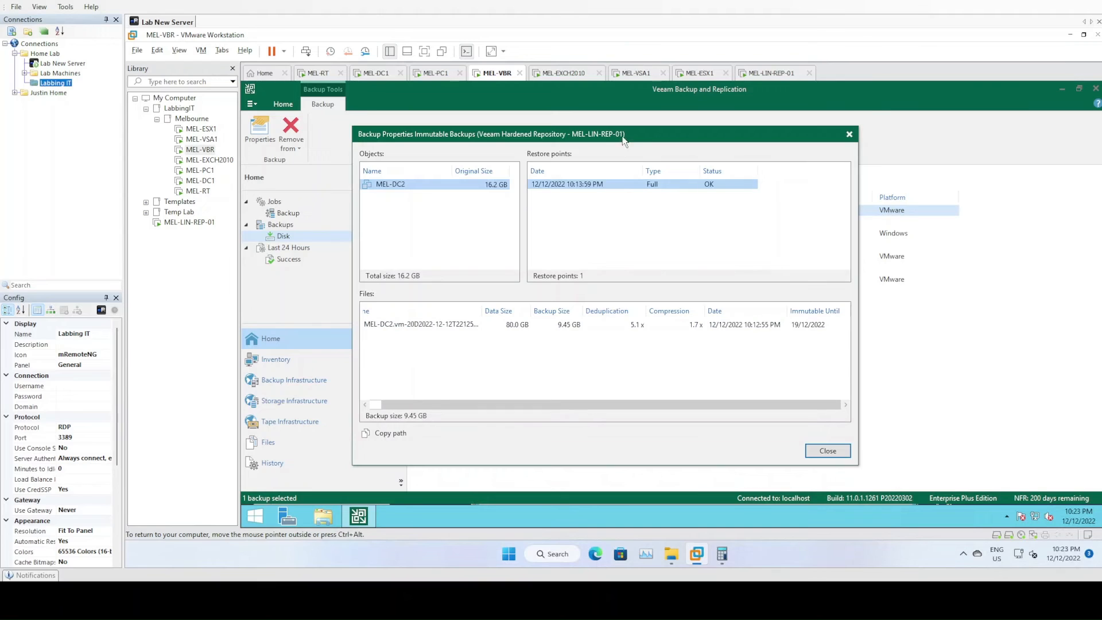
Examine the MEL-DC2 backup file's sizes, date and Immutable Until value in the backup properties, and close them
drag(625, 135, 635, 123)
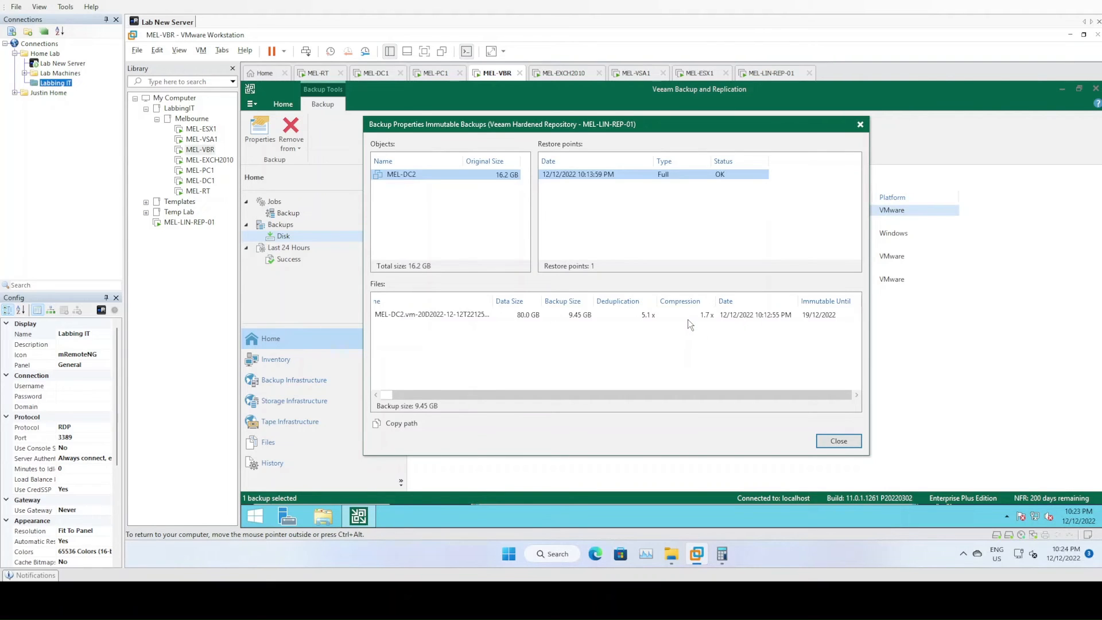
click(704, 315)
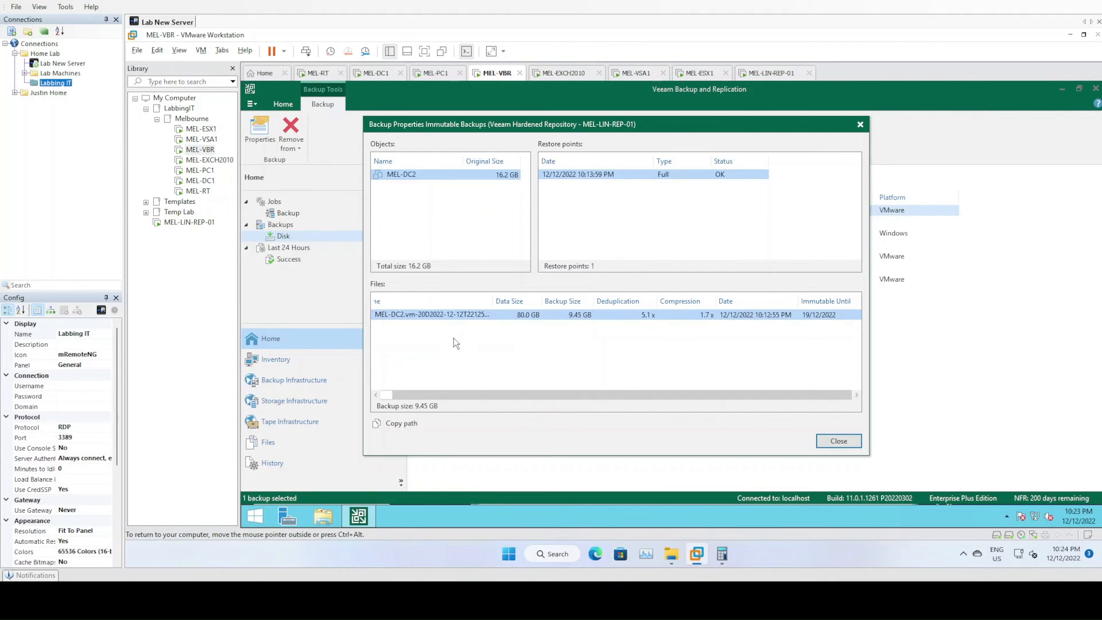
click(550, 364)
click(470, 314)
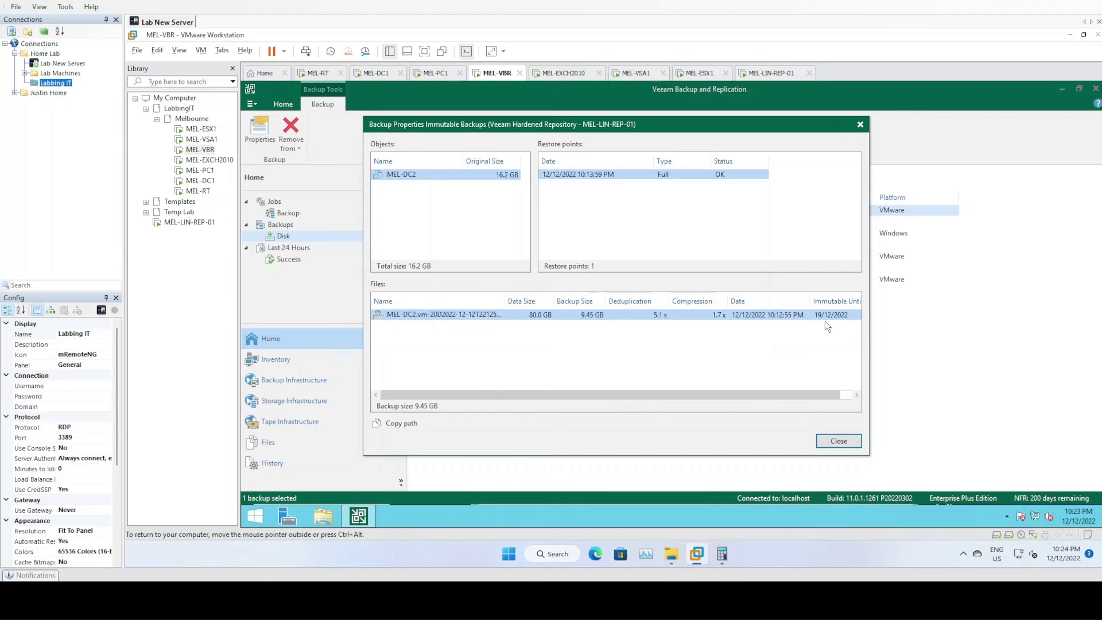
scroll(827, 315, right, 1)
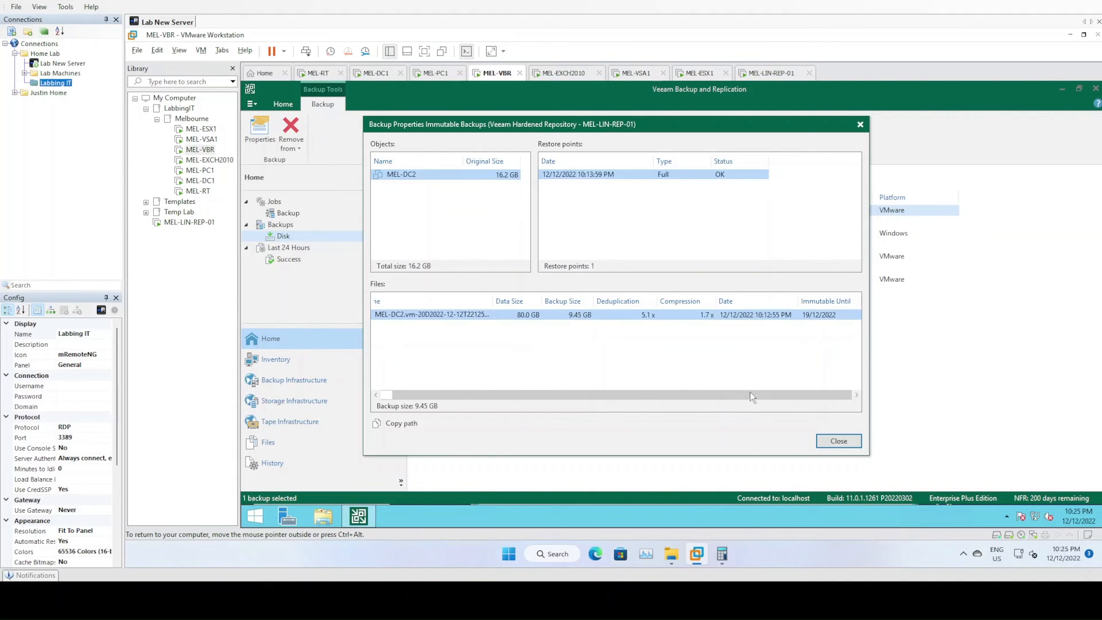
drag(749, 394, 659, 394)
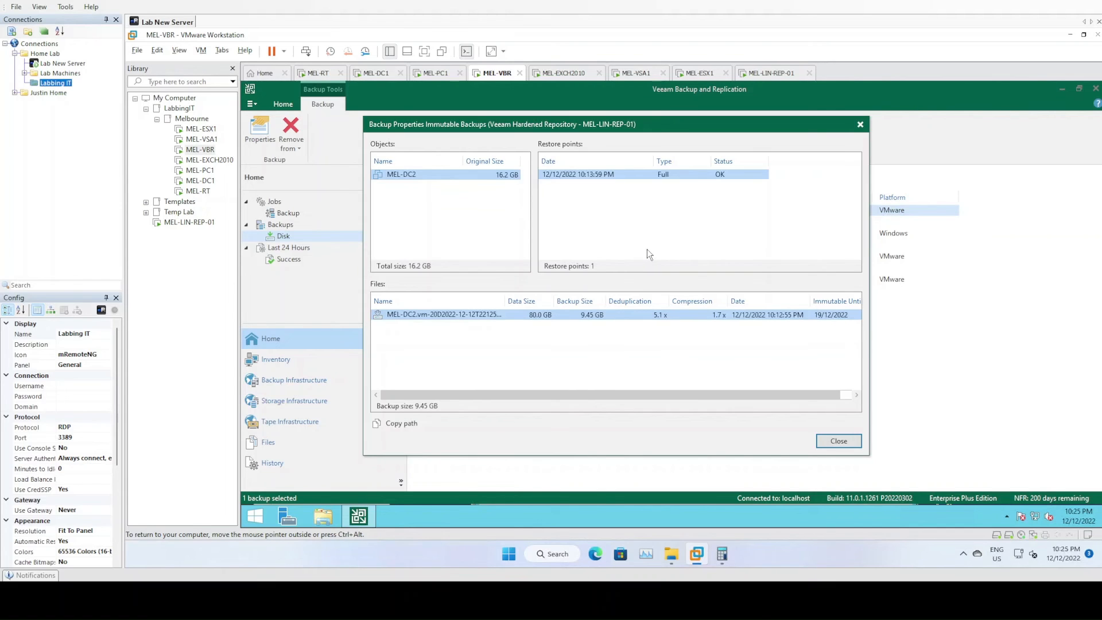
click(718, 343)
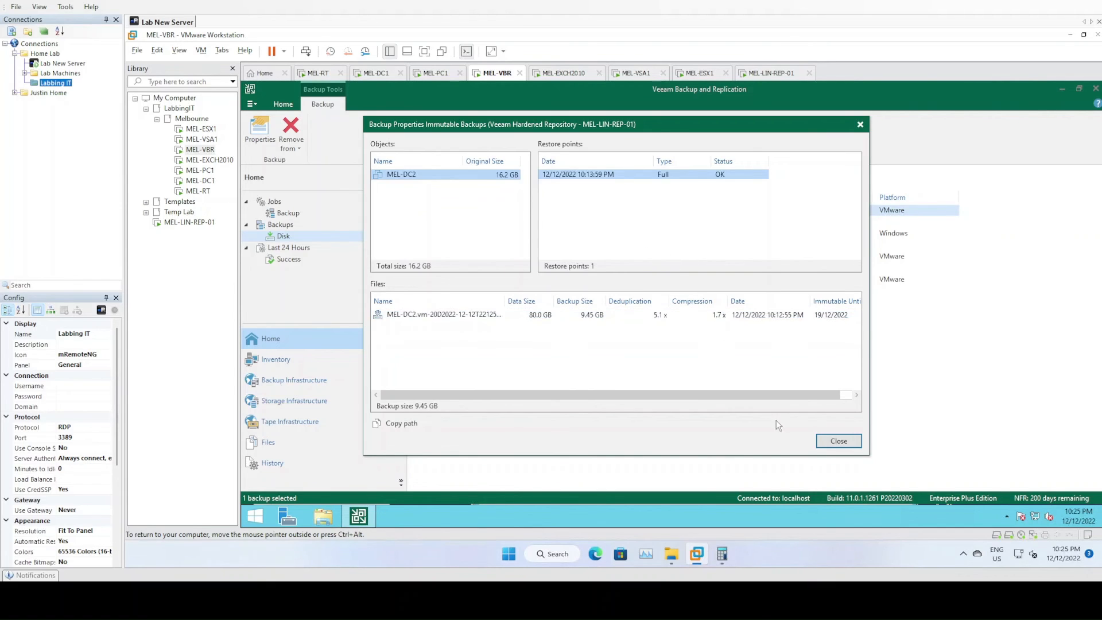
click(842, 444)
Try to delete the Immutable Backups backup from disk, and review the deletion log and the remaining MEL-DC2 entry
right_click(458, 215)
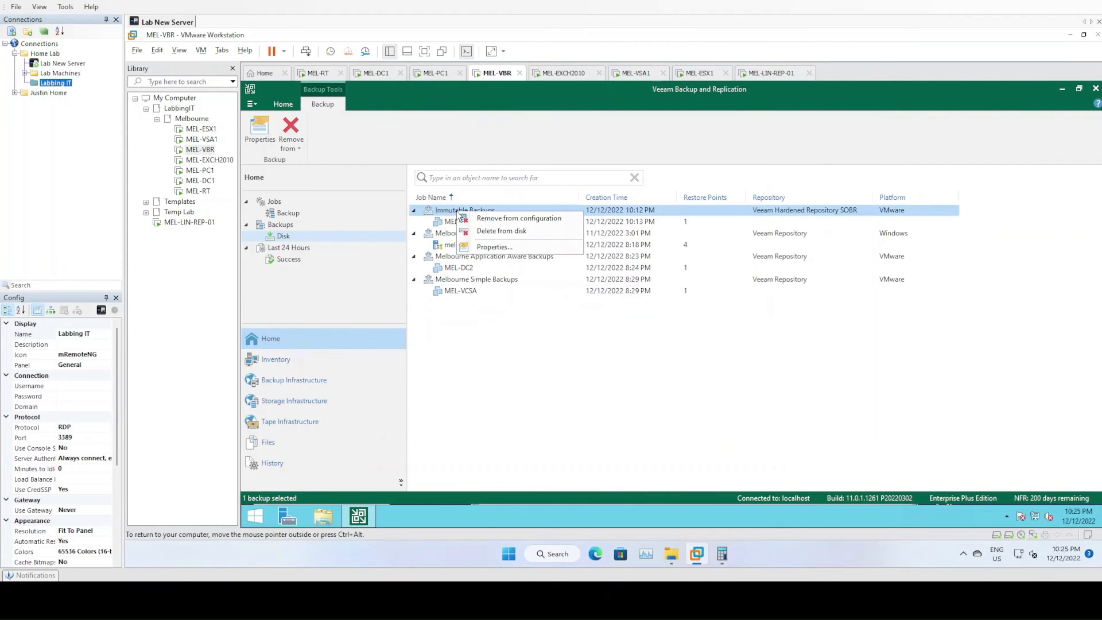
click(499, 232)
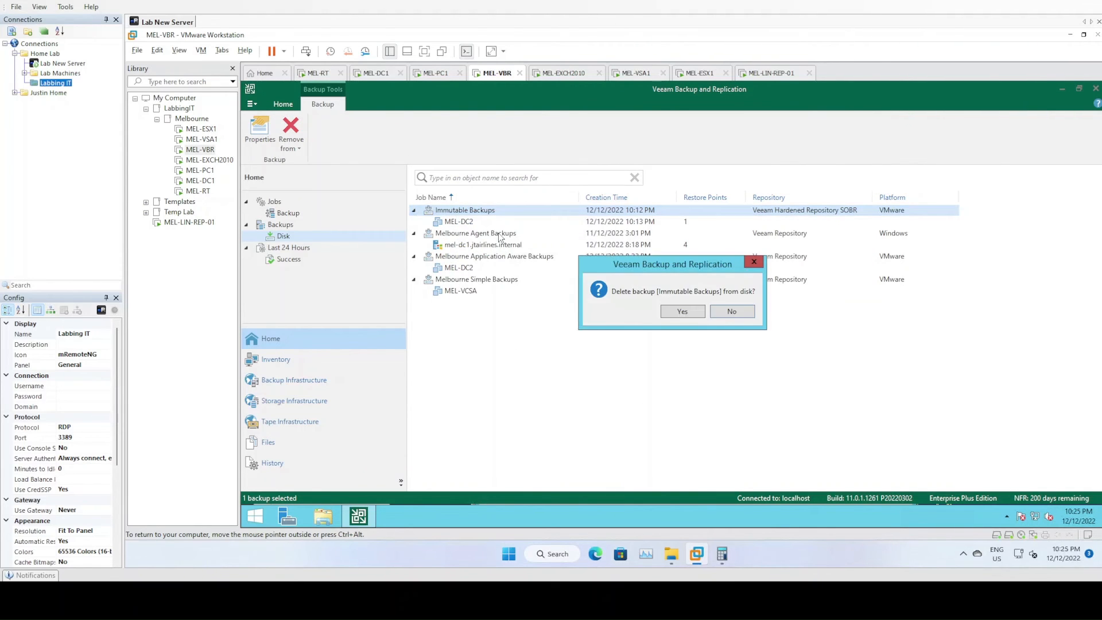
click(668, 311)
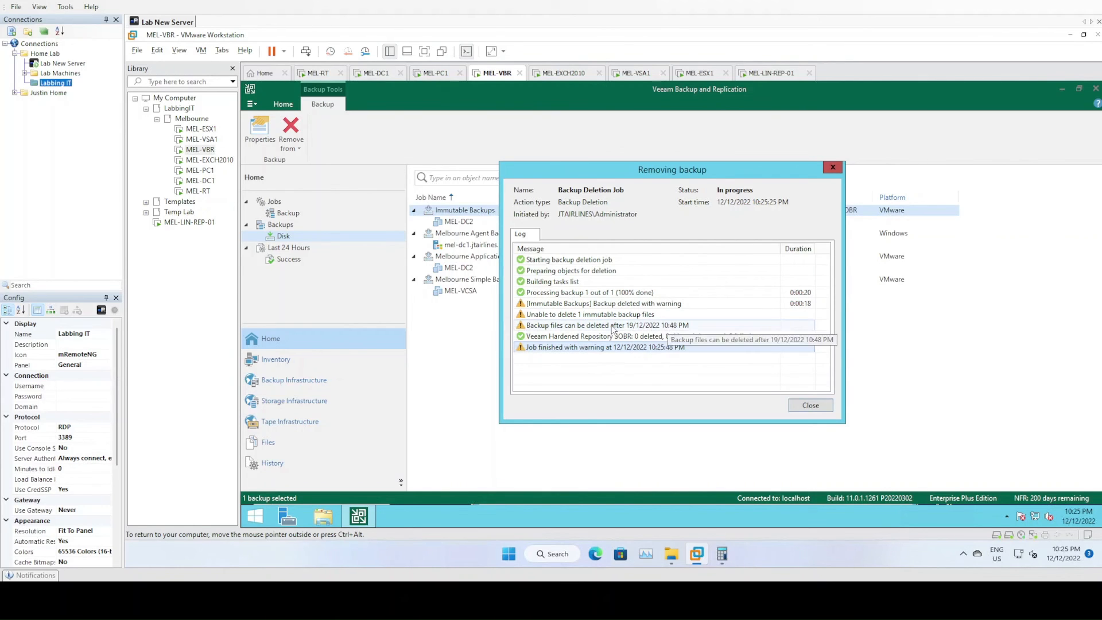
click(811, 405)
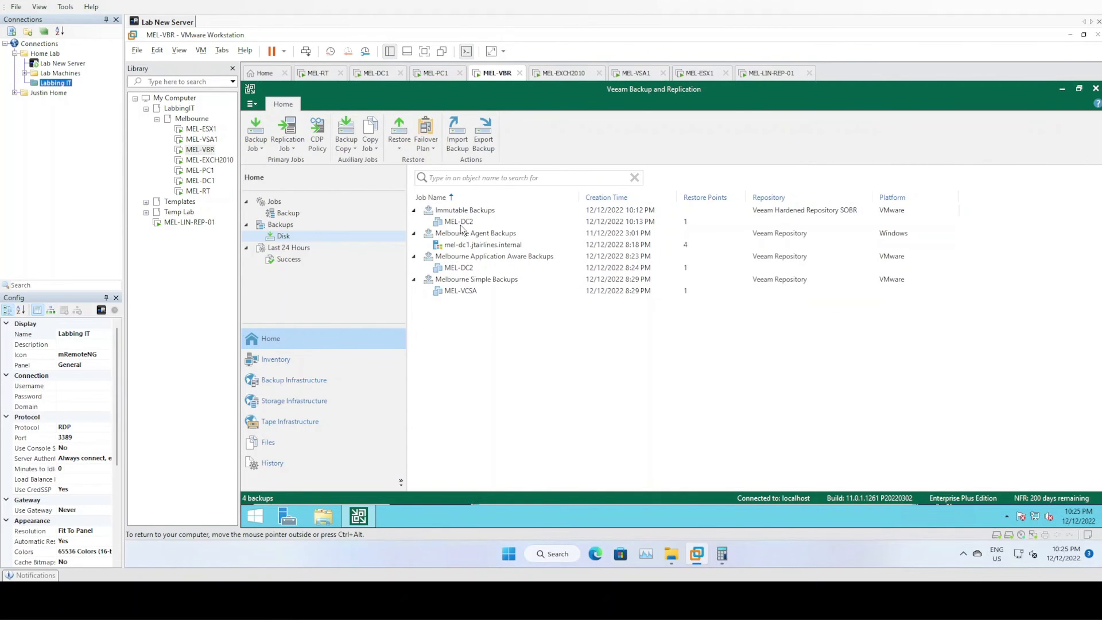
click(461, 224)
click(504, 359)
Switch to the MEL-LIN-REP-01 console and try to enter /mnt/rep-01 under the current repadmin session
click(771, 72)
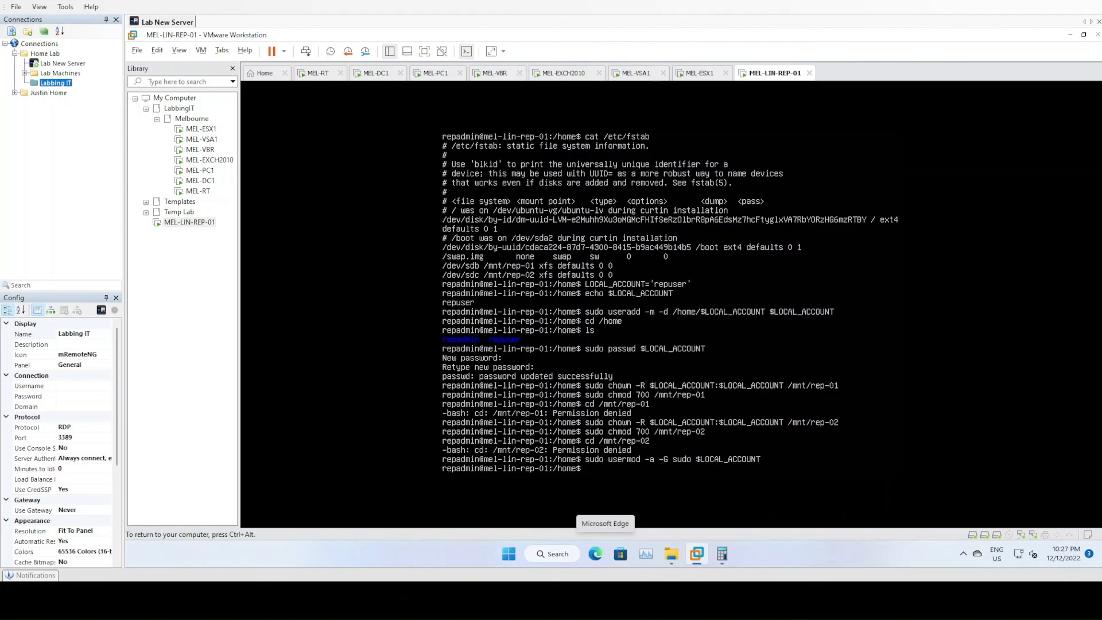
click(597, 448)
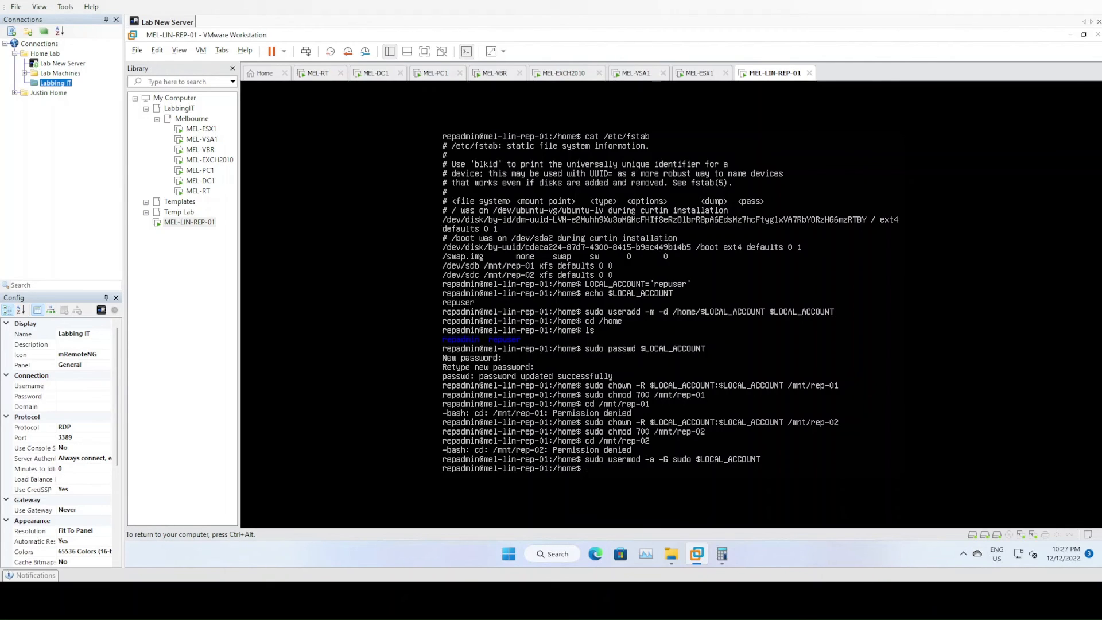
text(cd /)
text(mnt)
text(/rep)
text(_01)
text(-01)
key(Return)
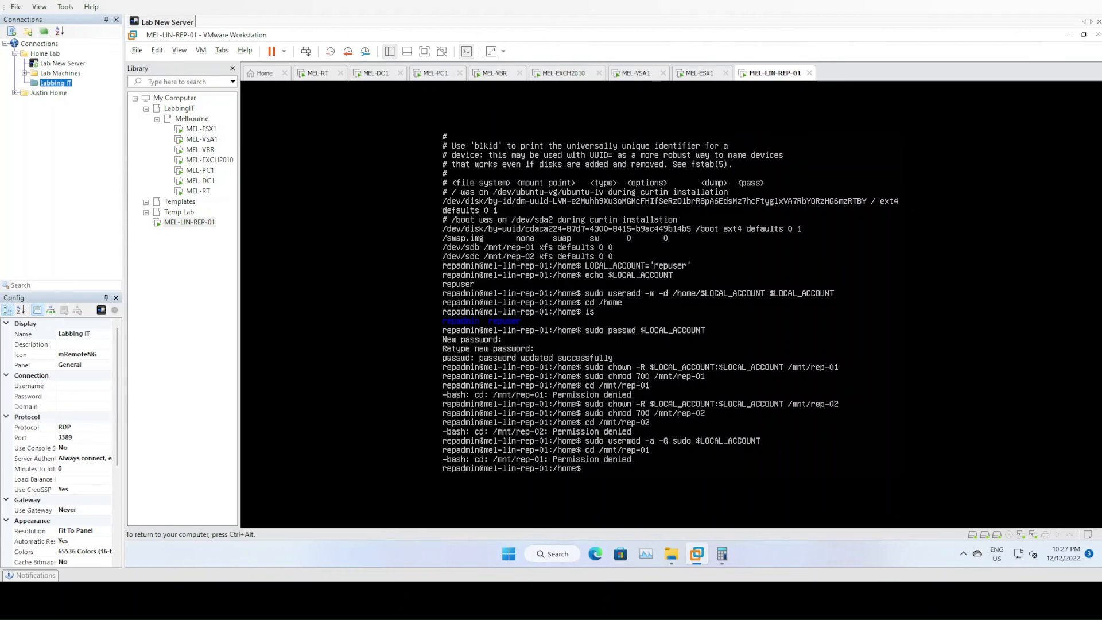
Exit the repadmin session and log in to the Linux server as repuser with the account password
text(exit)
key(Return)
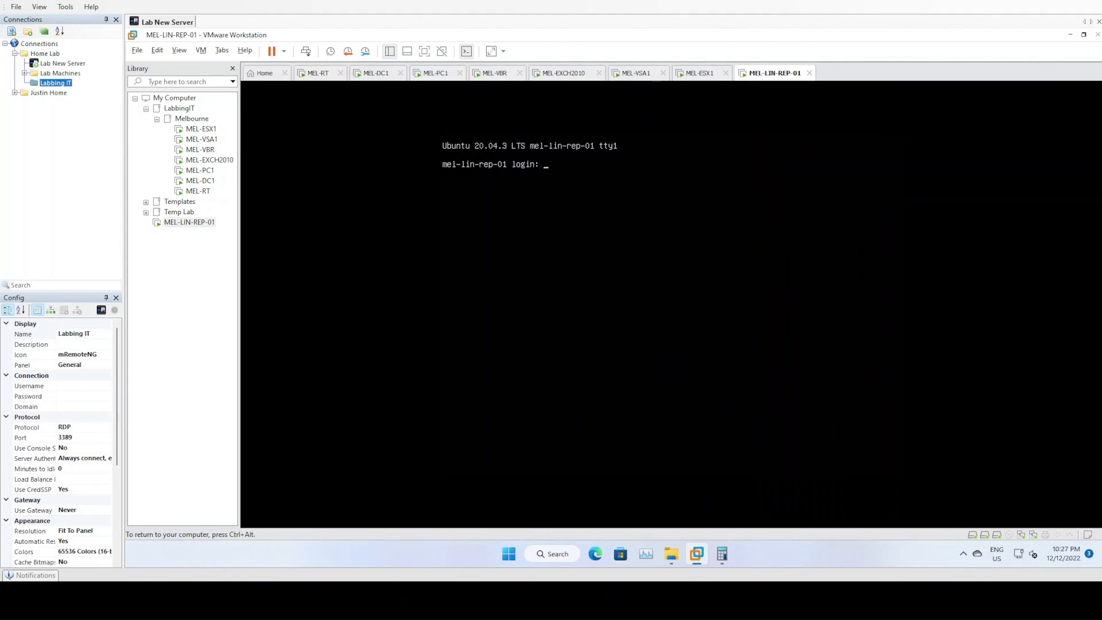
text(repuser)
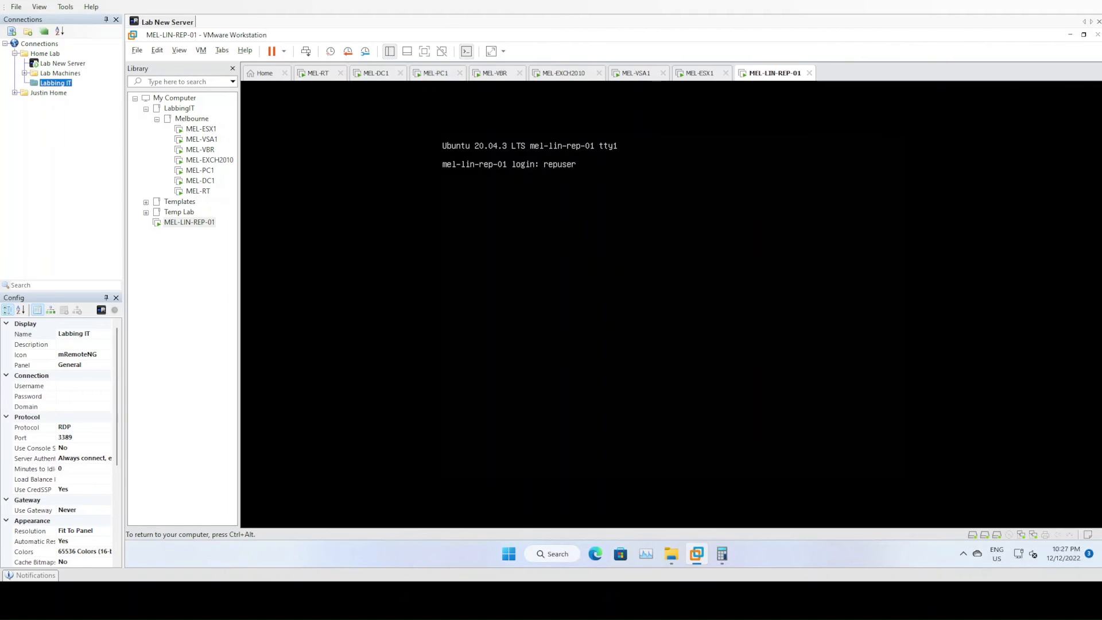
key(Return)
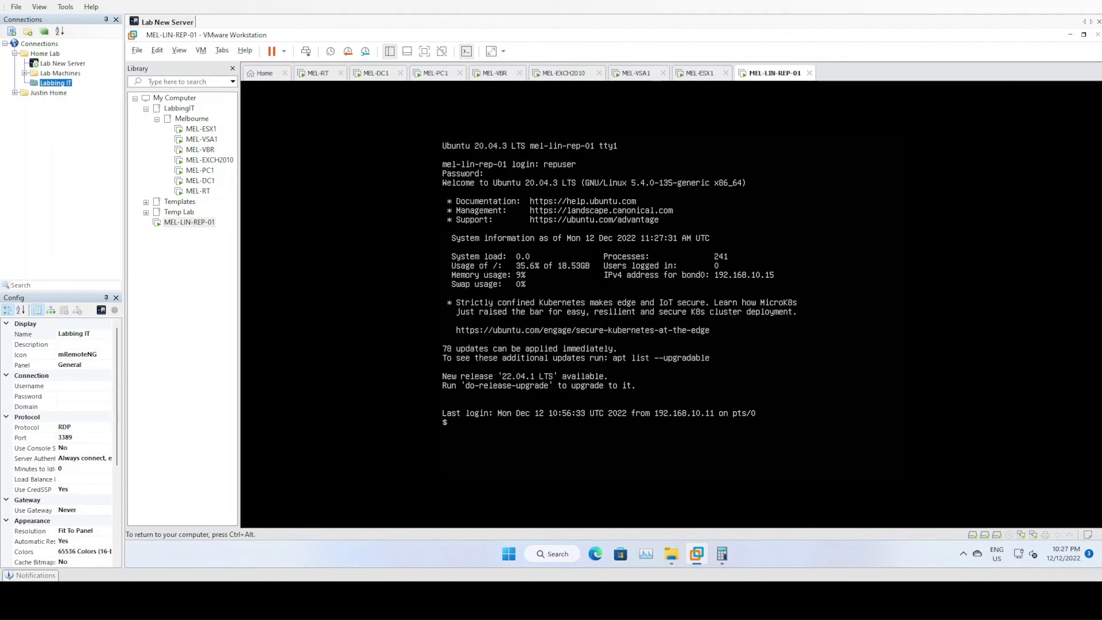
Change to /mnt/rep-01, list its contents, and try to enter /VHR-MEL-LIN-REP-01
text(cd /mnt/rep--0ls)
key(Return)
text(cd /v)
key(BackSpace)
text(VHR-MEL-L)
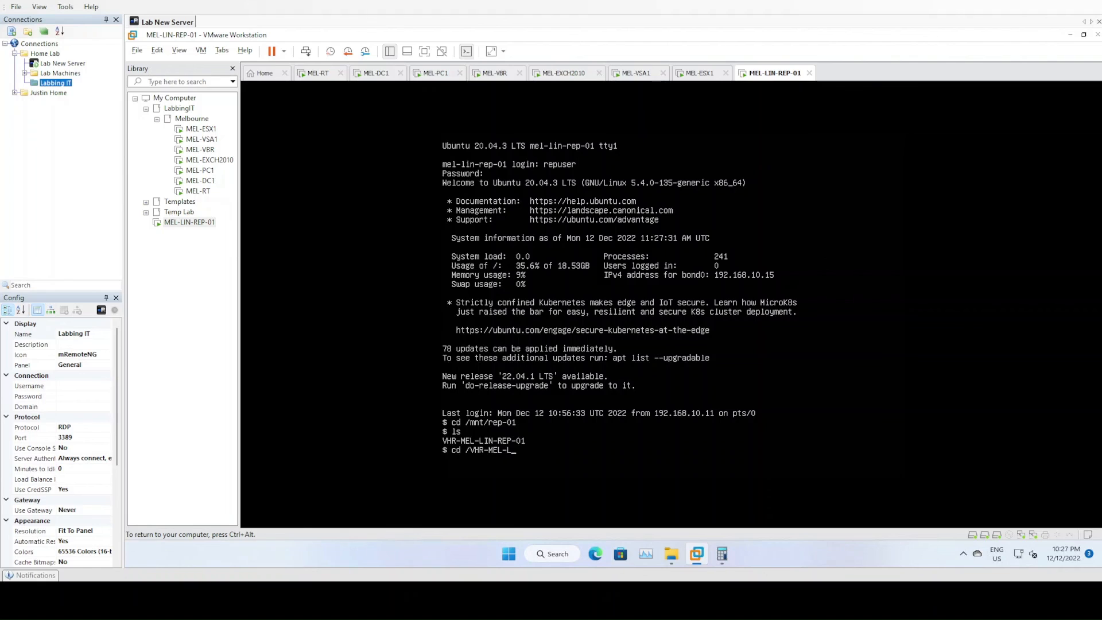
text(IN-REP-01)
key(Return)
Change to /mnt/rep-01/VHR-MEL-LIN-REP-01 using the full path and list its contents
text(c)
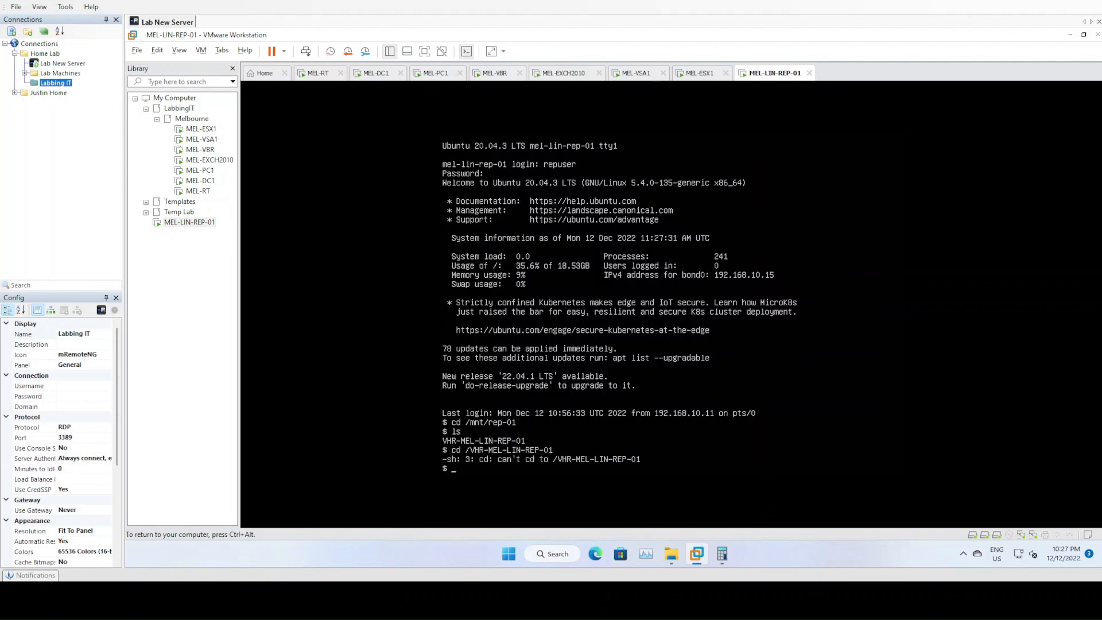
text(d /mnt/rep-01/VHR-MEL-LI)
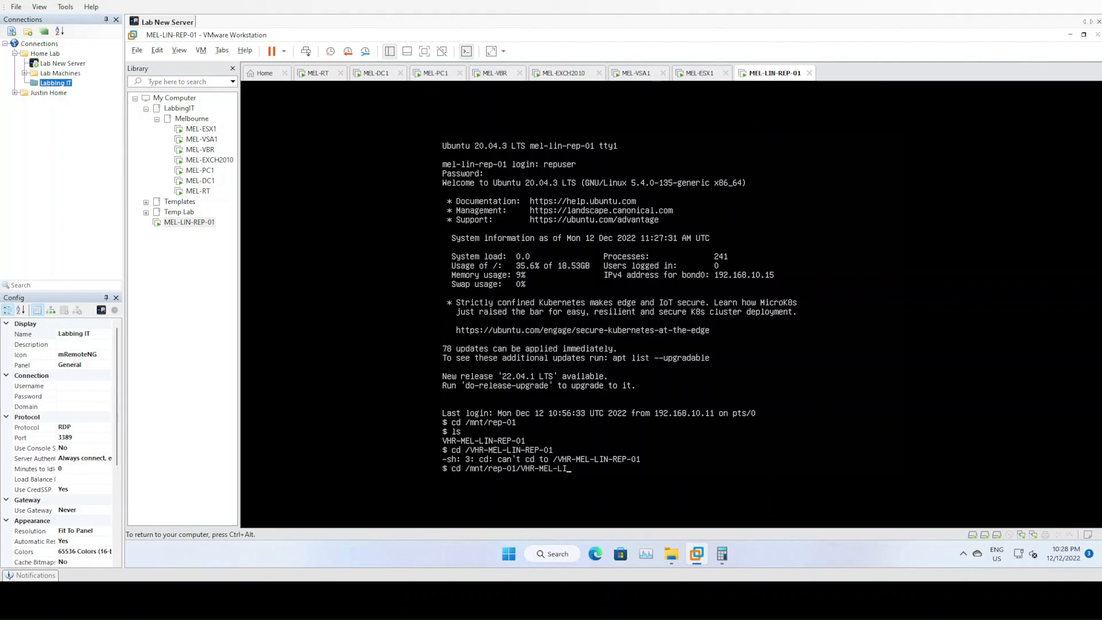
text(N-REP-01)
key(Return)
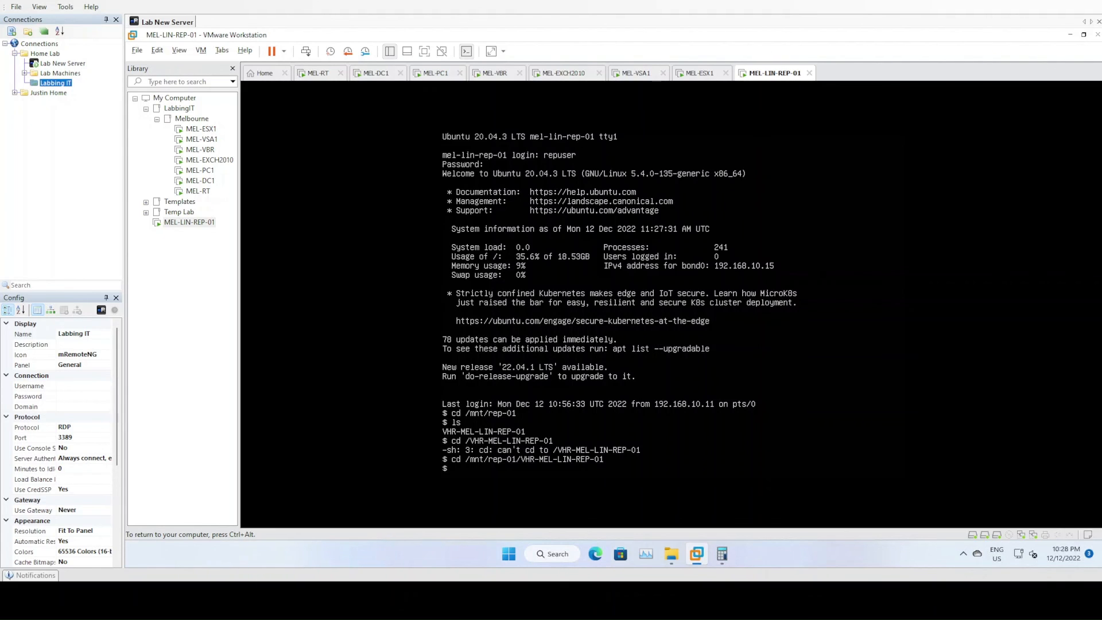
text(ls)
key(Return)
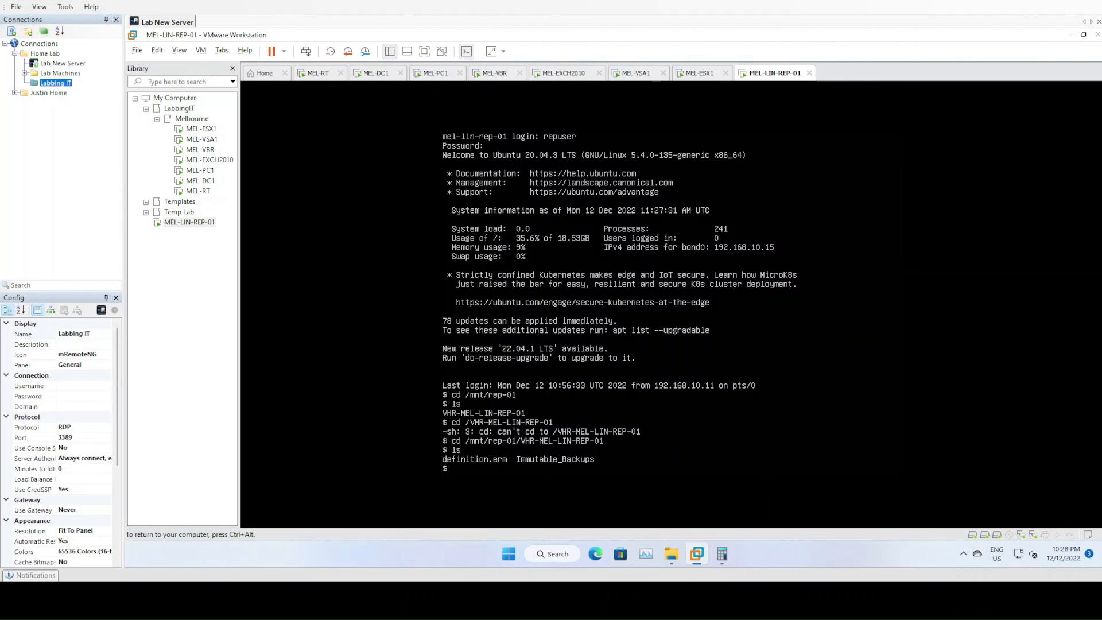
Change to /mnt/rep-01/VHR-MEL-LIN-REP-01/Immutable_Backups and list the backup files
key(Up)
key(Up)
key(BackSpace)
key(BackSpace)
key(BackSpace)
key(BackSpace)
key(BackSpace)
key(BackSpace)
text(cd /mnt/rep-01/VHR-MEL-LIN-REP-01)
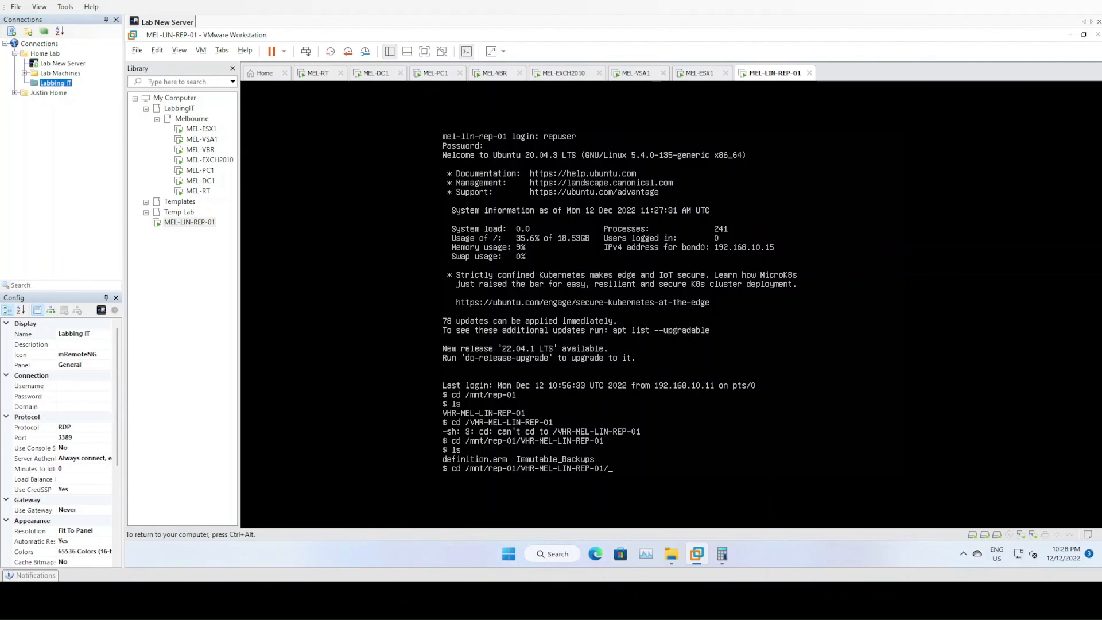
text(/Immutable_Backups)
key(Return)
text(ls)
key(Return)
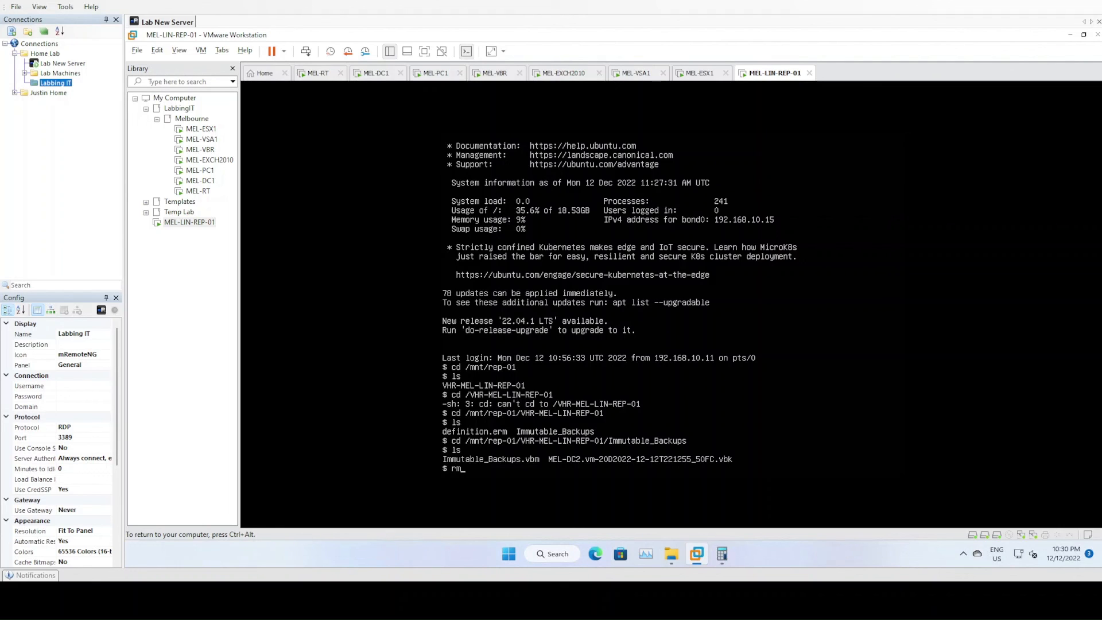
Try to remove MEL-DC2 with sudo rm -v, supplying repuser's sudo password
text(v)
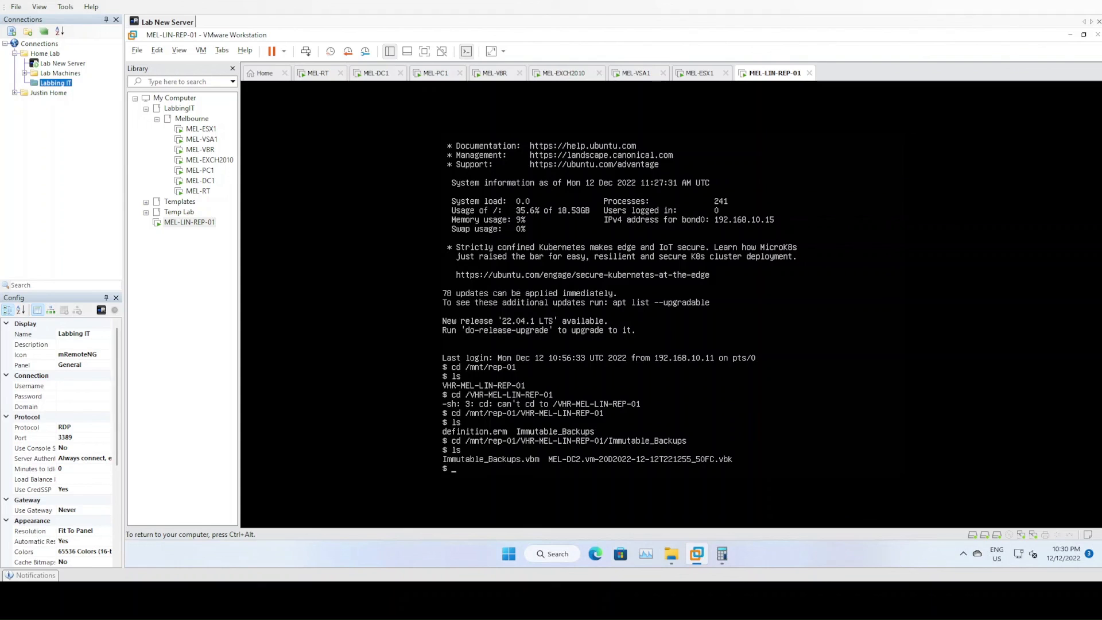
text(o)
key(Return)
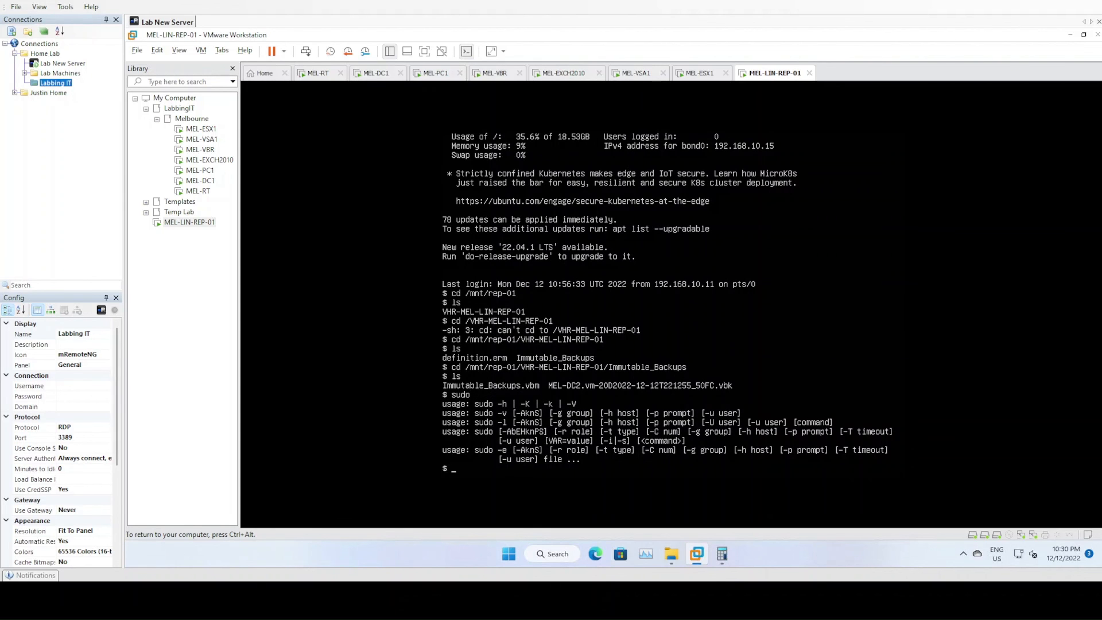
text(sudo rm -v)
text(MEL-DC2)
key(Return)
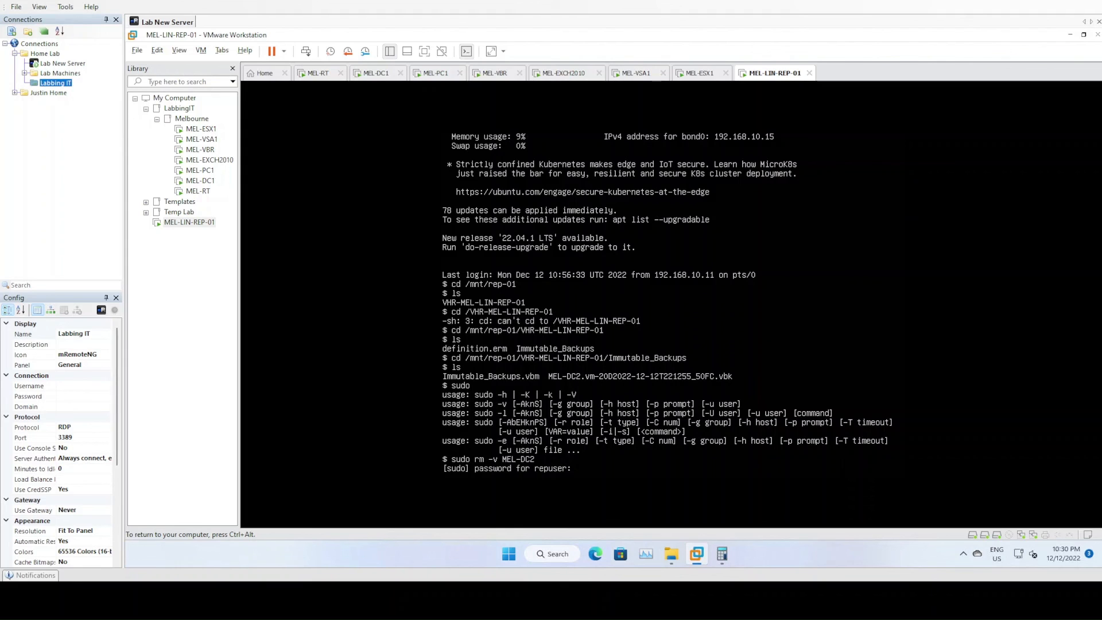
key(Return)
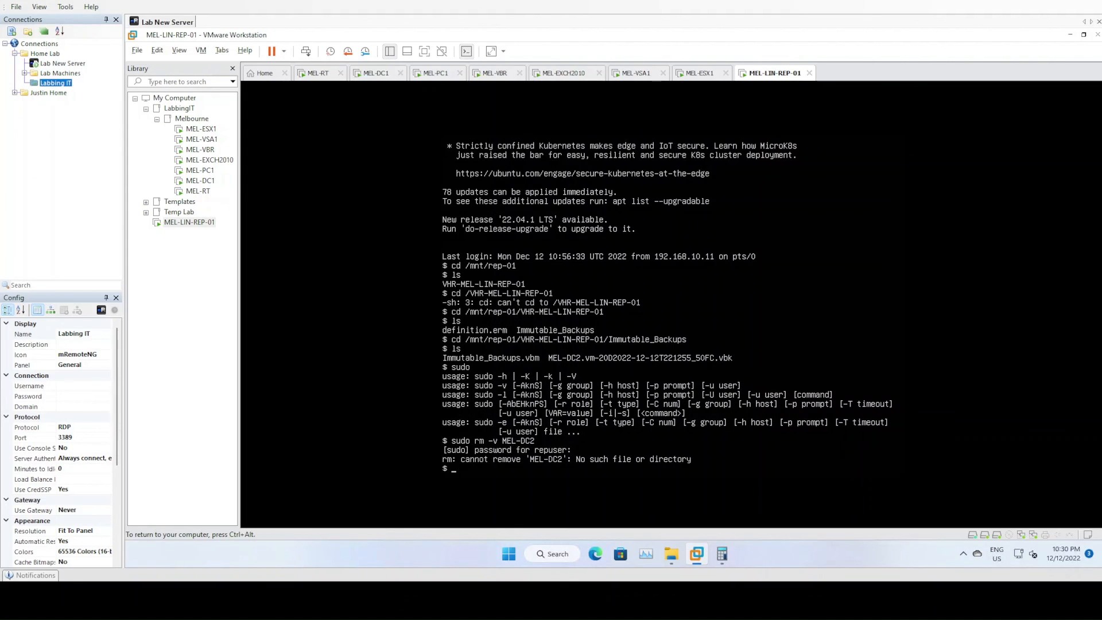
Try to remove MEL-DC2.vm-20D2022-12-12T221255_50FC.vbk with sudo rm -v, and log out of the Linux server
text(sudo rm -v MEL-DC2.vm-20D2022-12)
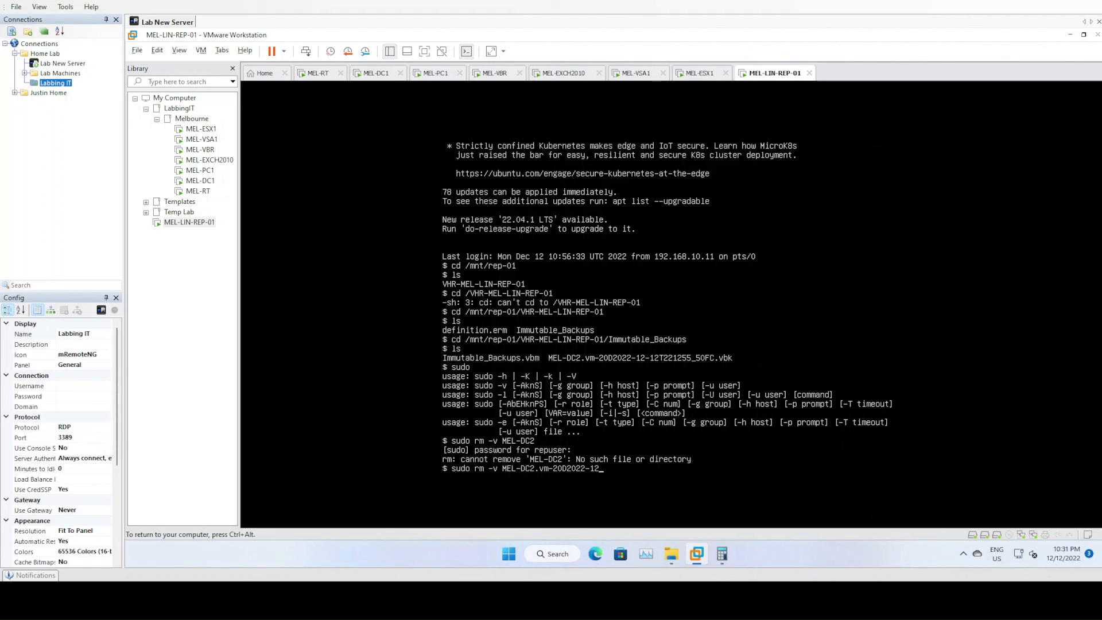
text(-12T221255_50FC.vbk)
key(Return)
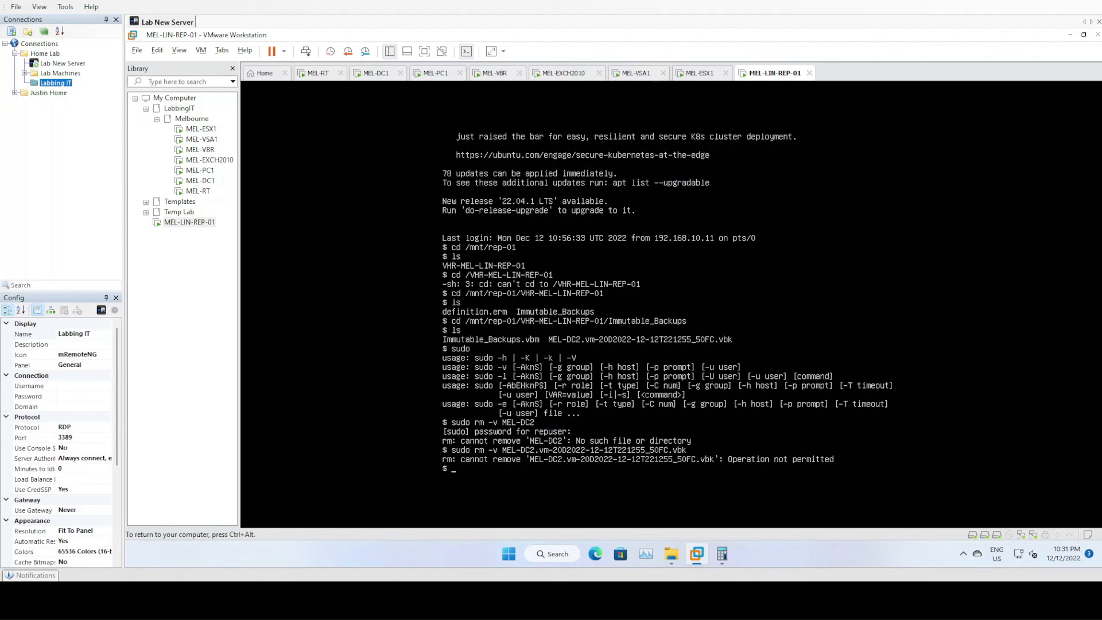
text(exit)
key(Return)
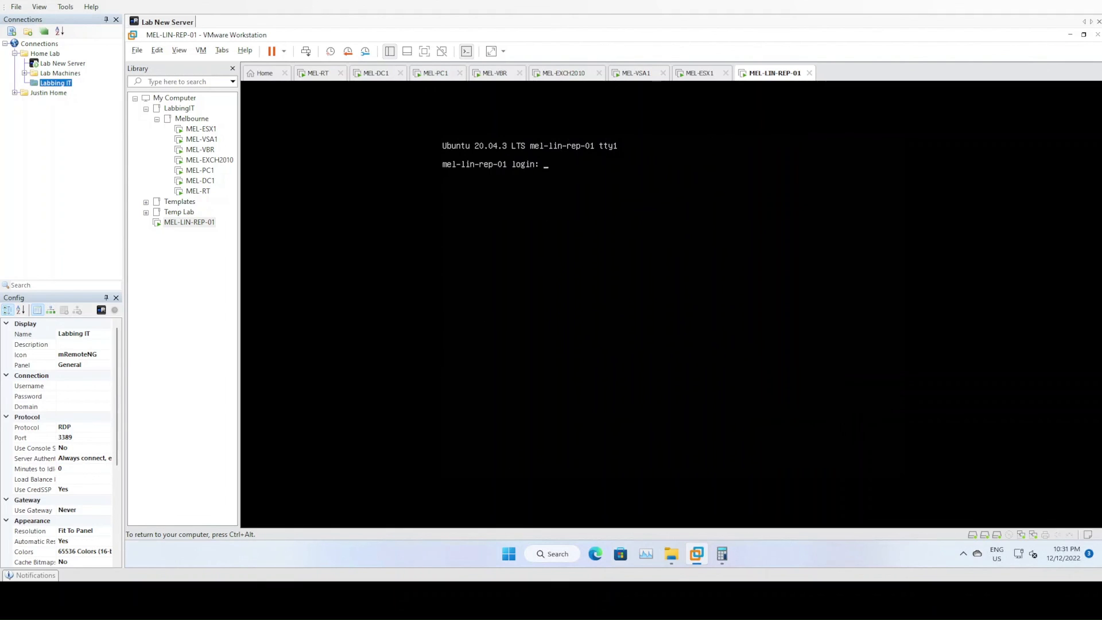
key(ctrl+alt)
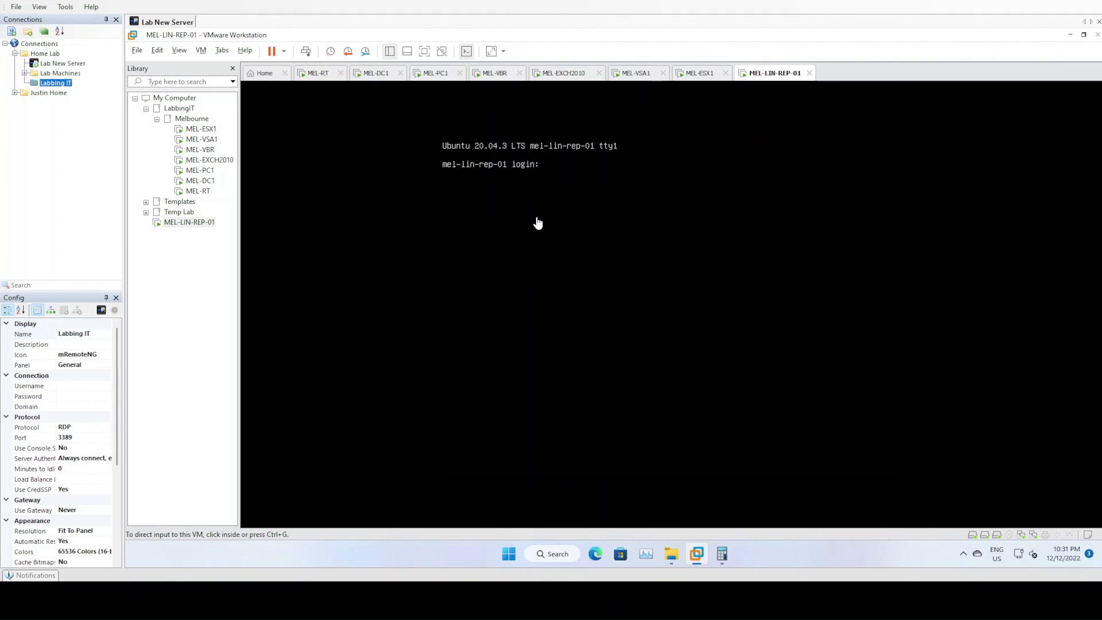
Return to the MEL-VBR machine and check the MEL-DC2 entry under the Immutable Backups disk backup
click(494, 73)
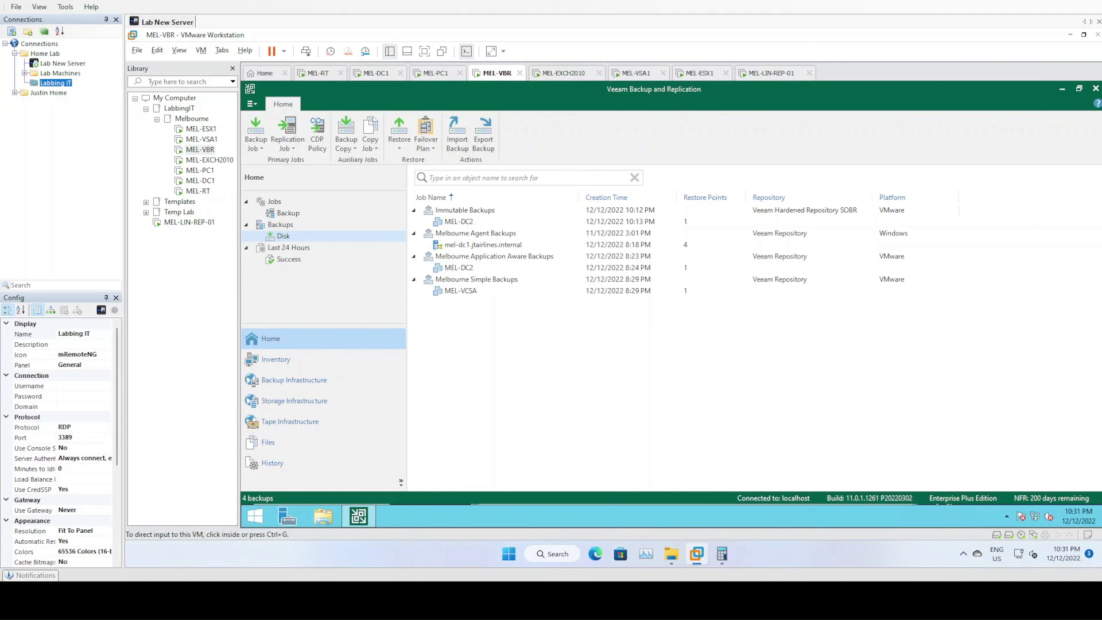
click(467, 222)
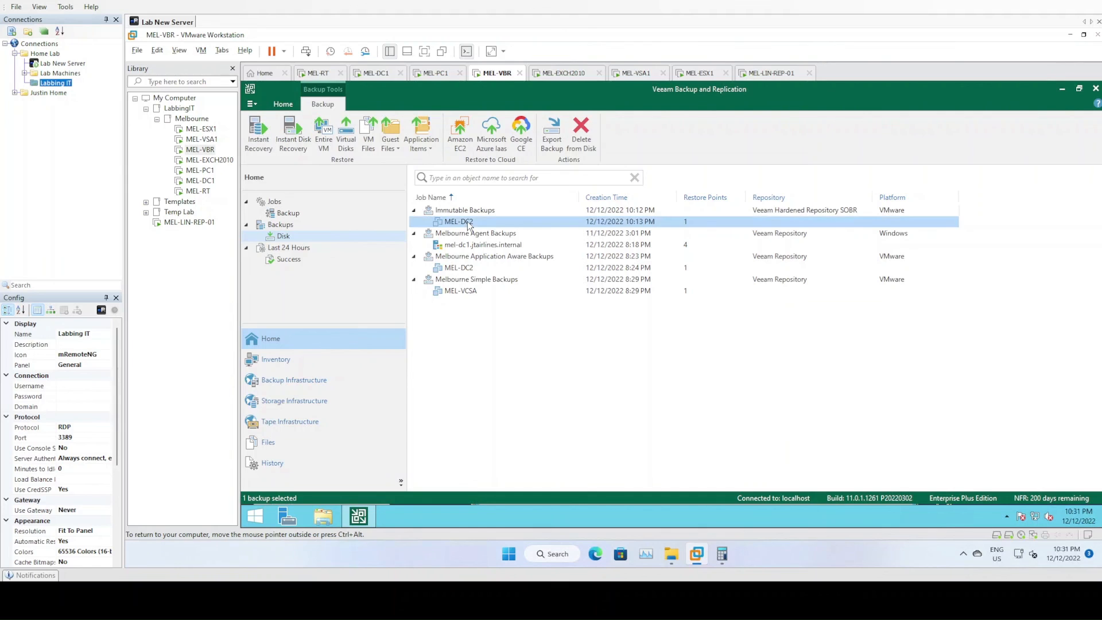
click(558, 353)
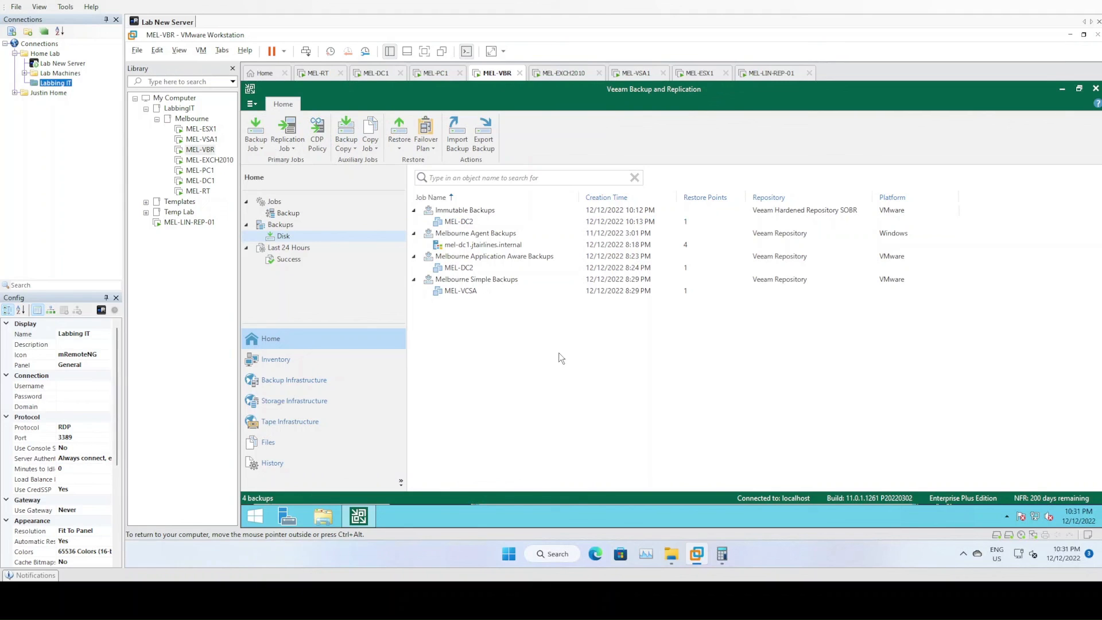